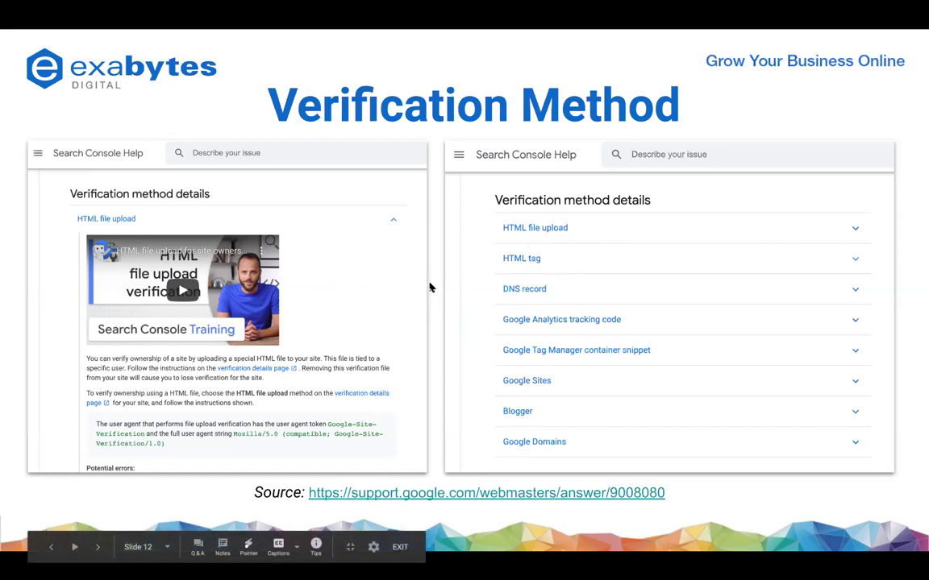
pyautogui.press('Right')
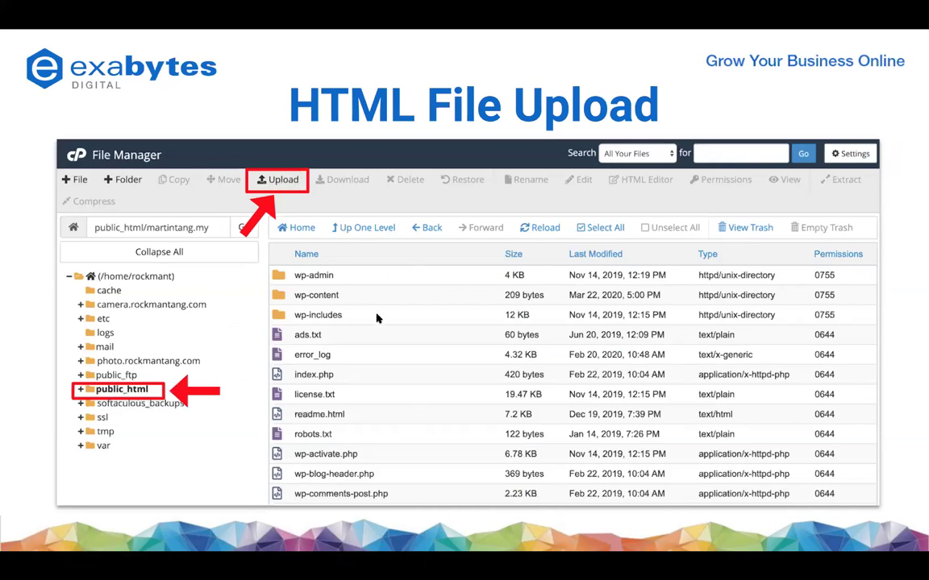
pyautogui.press('Left')
pyautogui.press('Left')
pyautogui.press('Right')
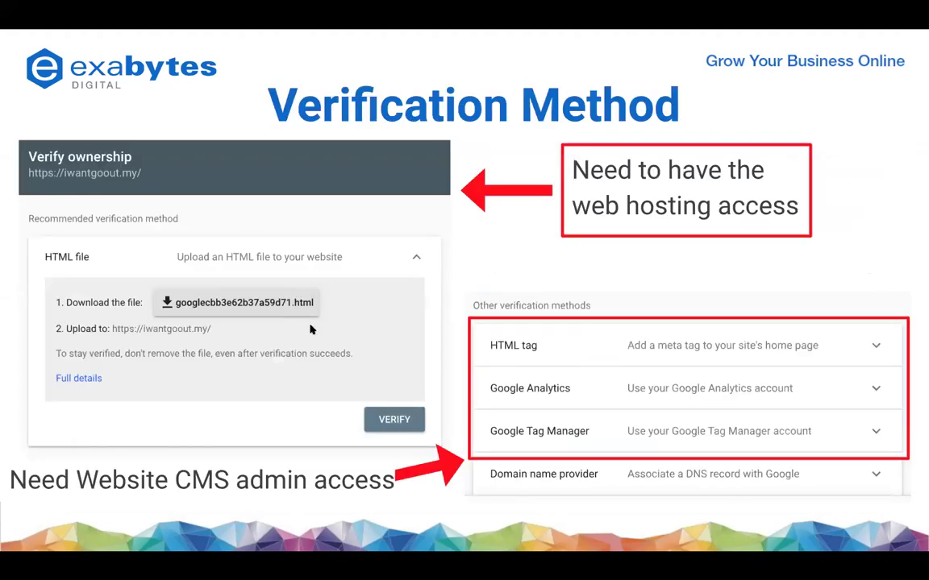
pyautogui.press('Right')
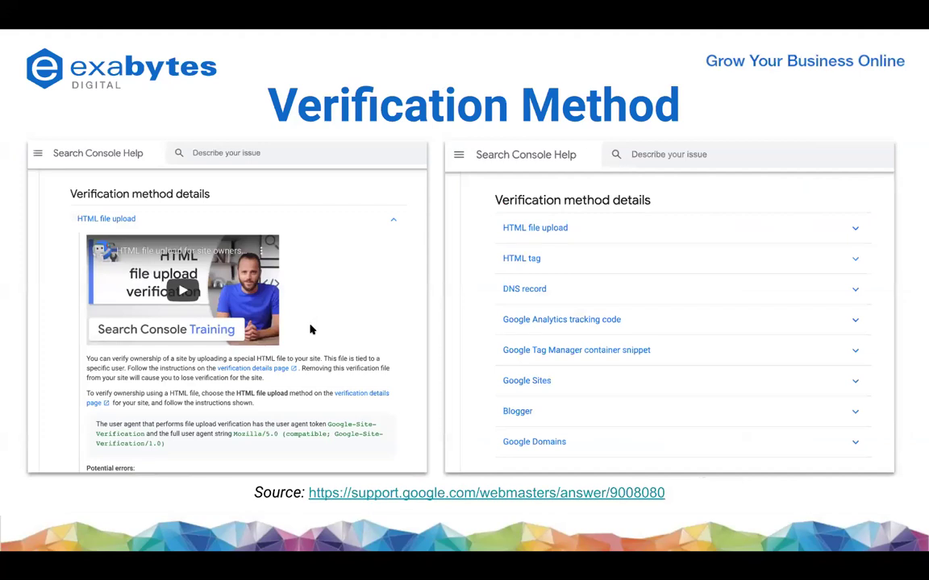
pyautogui.press('Right')
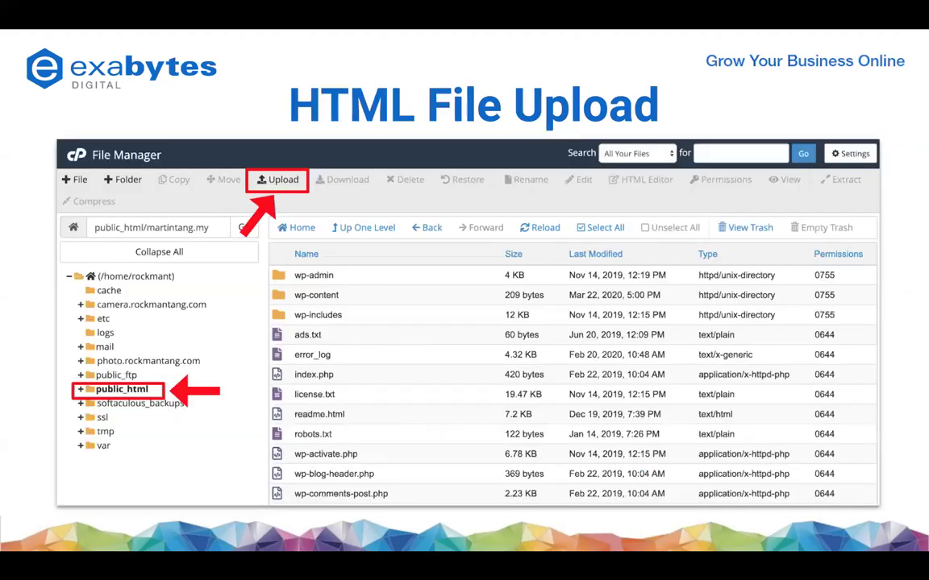
pyautogui.press('Right')
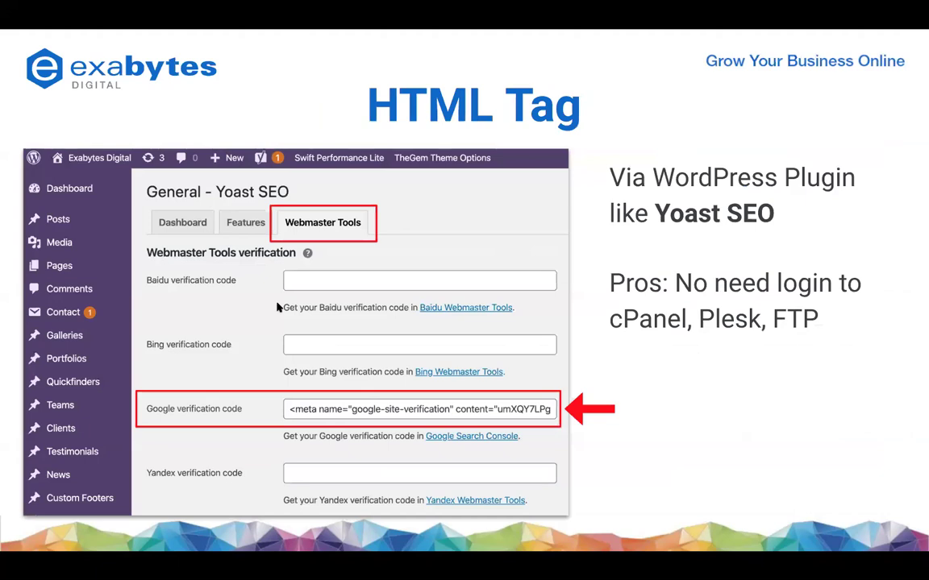
pyautogui.press('Right')
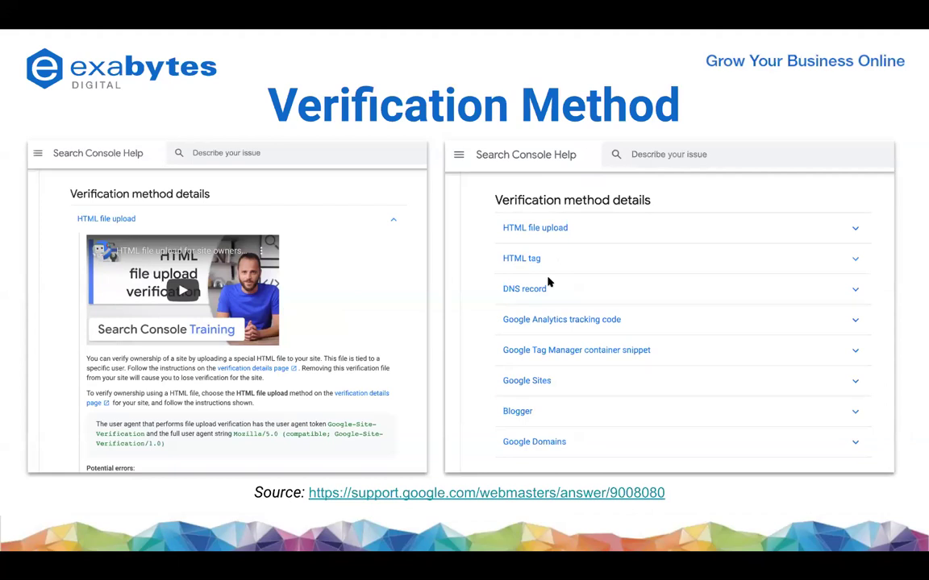
pyautogui.press('Right')
pyautogui.press('Right')
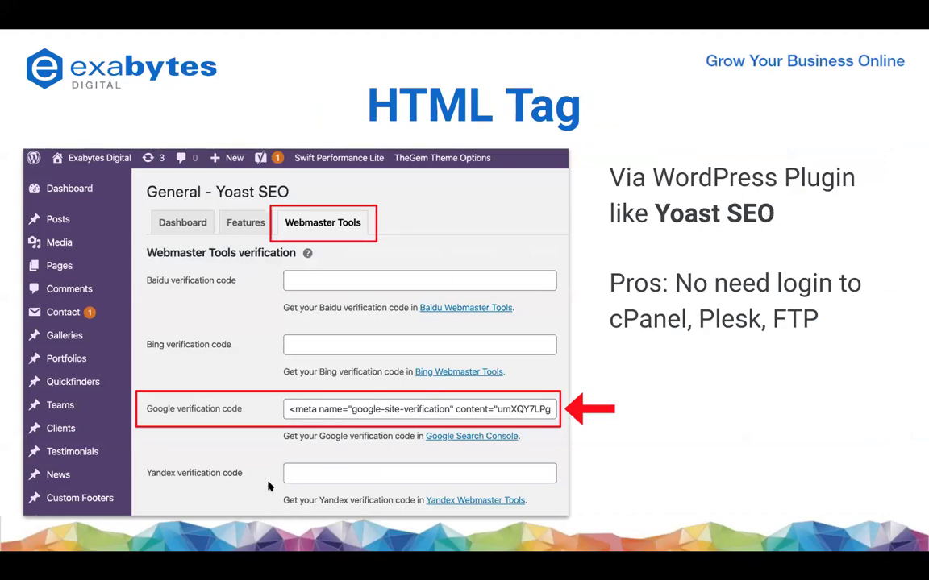
pyautogui.click(358, 416)
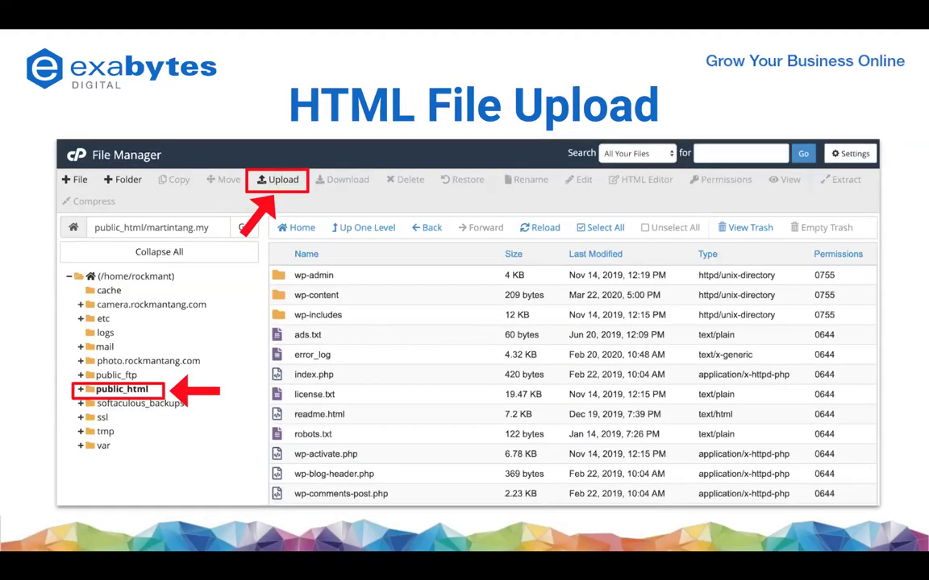
pyautogui.press('Right')
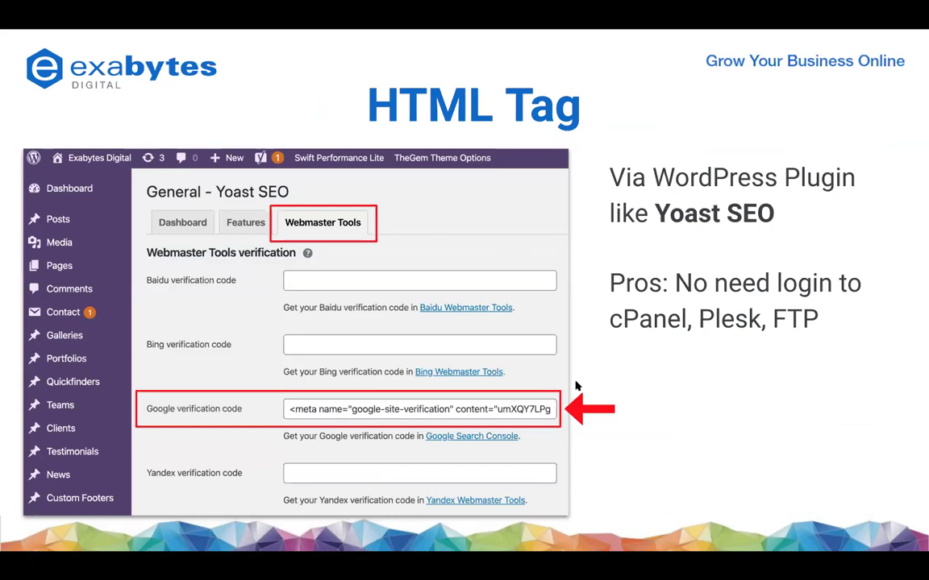
pyautogui.press('Right')
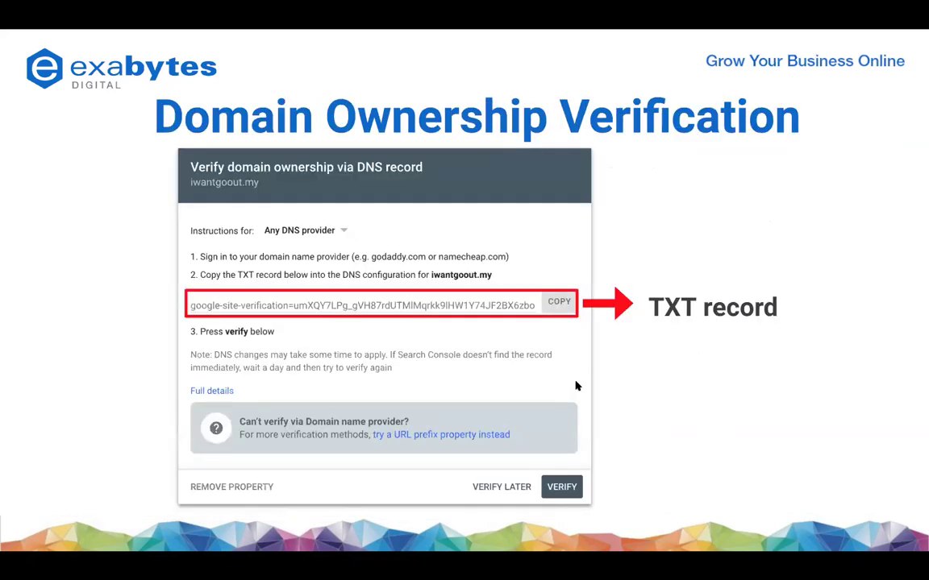
pyautogui.press('Right')
pyautogui.press('Right')
pyautogui.press('Right')
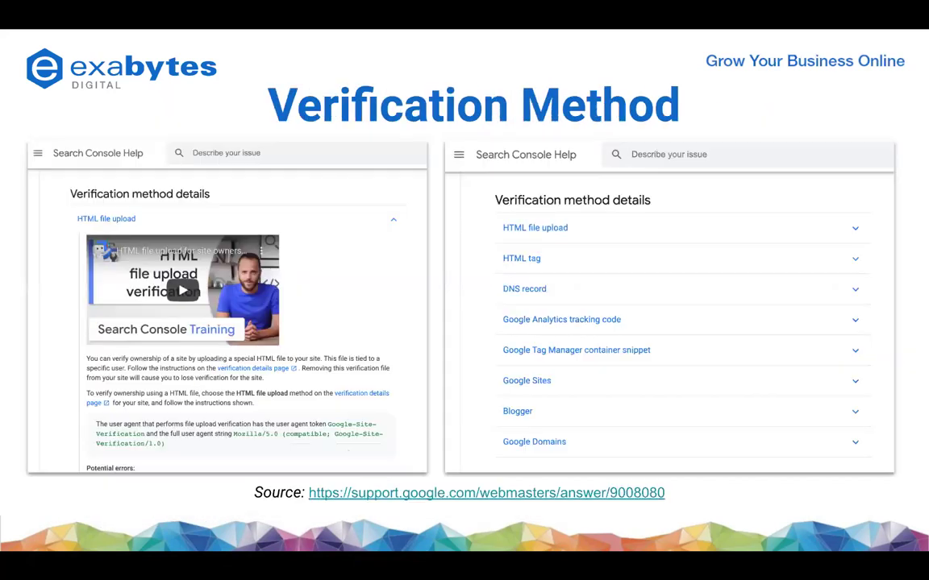
pyautogui.press('Right')
pyautogui.press('Right')
pyautogui.press('Right')
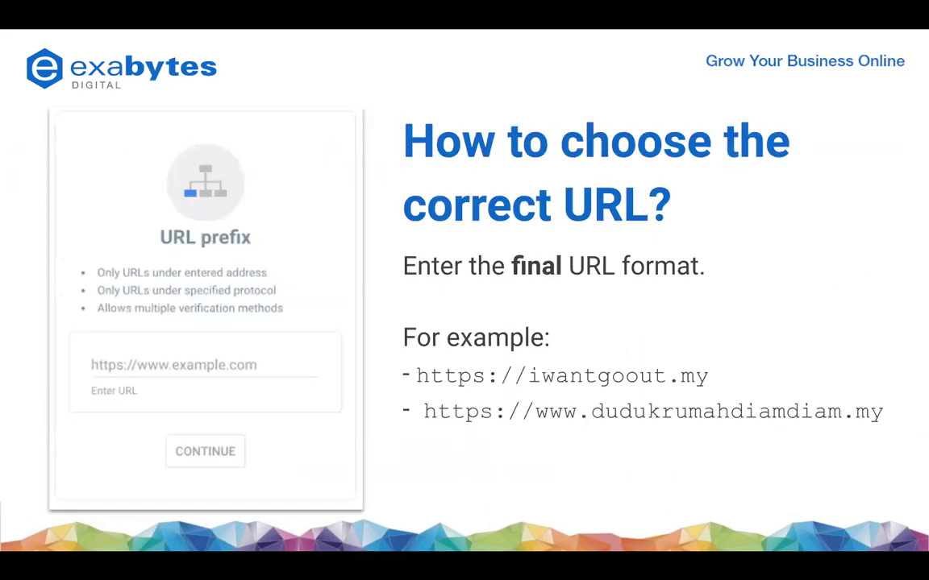
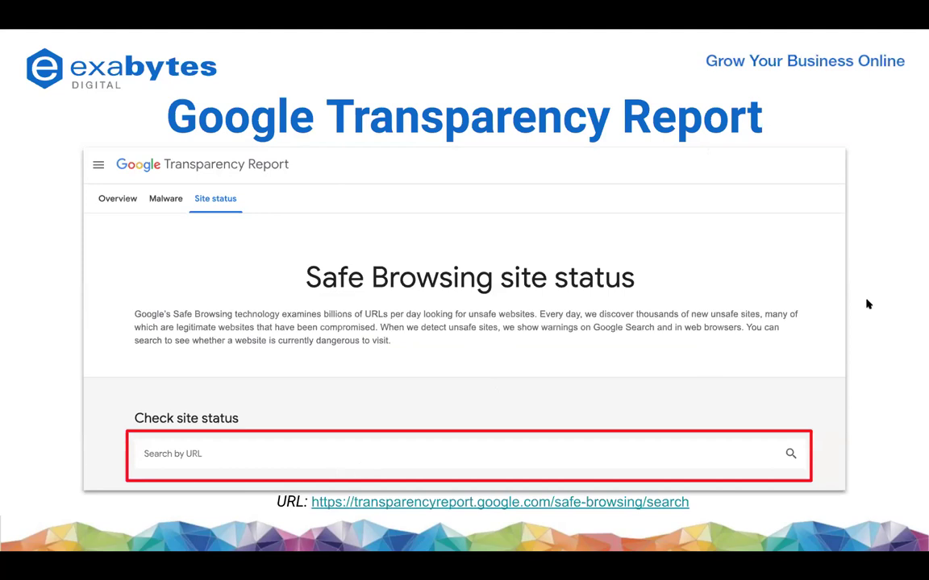
pyautogui.press('Right')
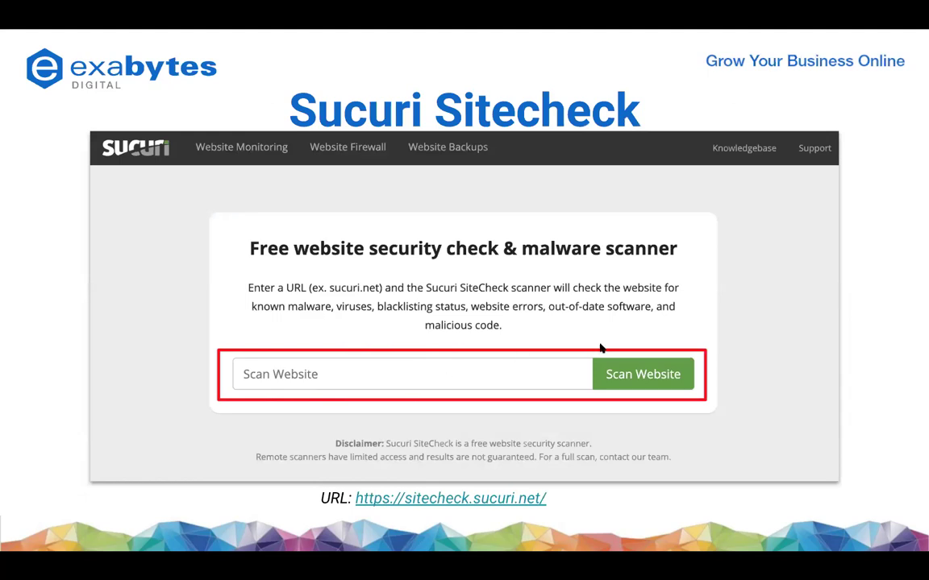
pyautogui.press('Left')
pyautogui.press('Right')
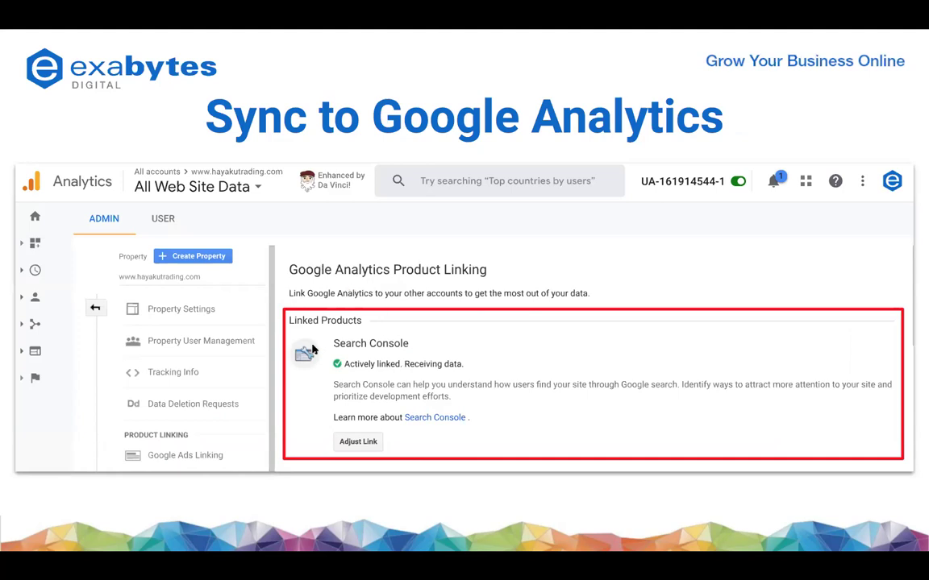
pyautogui.press('Right')
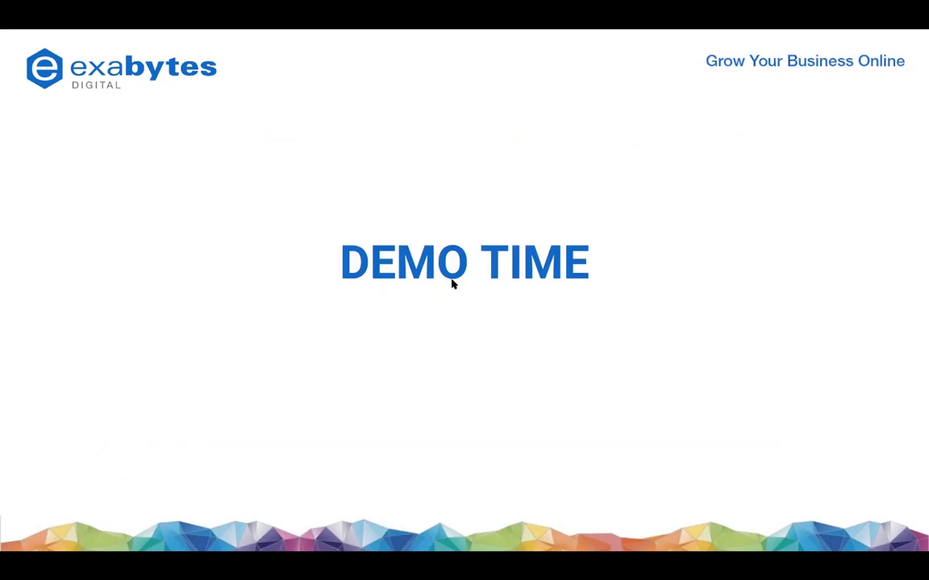
# End the slideshow and switch to the Google Search Console overview of exabytes.digital
pyautogui.press('Escape')
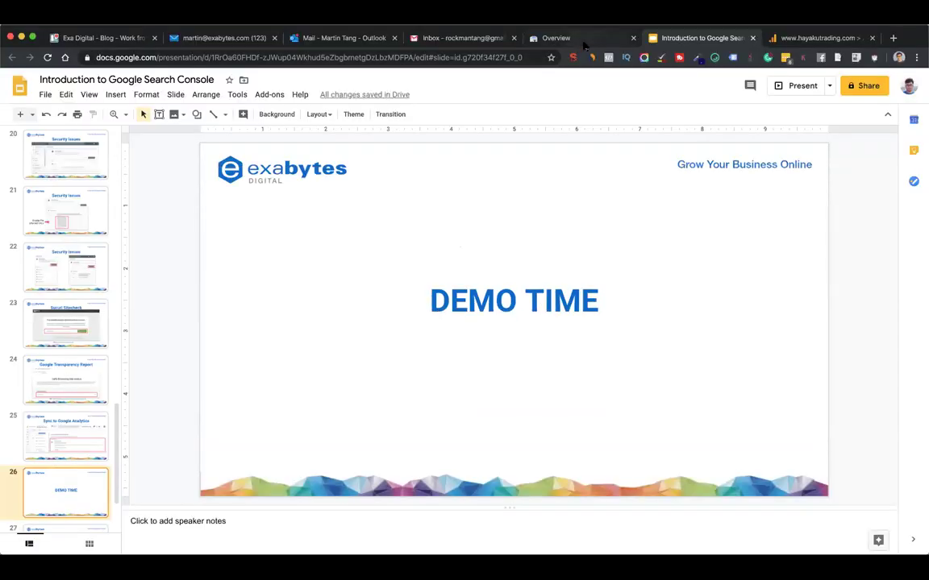
pyautogui.click(582, 40)
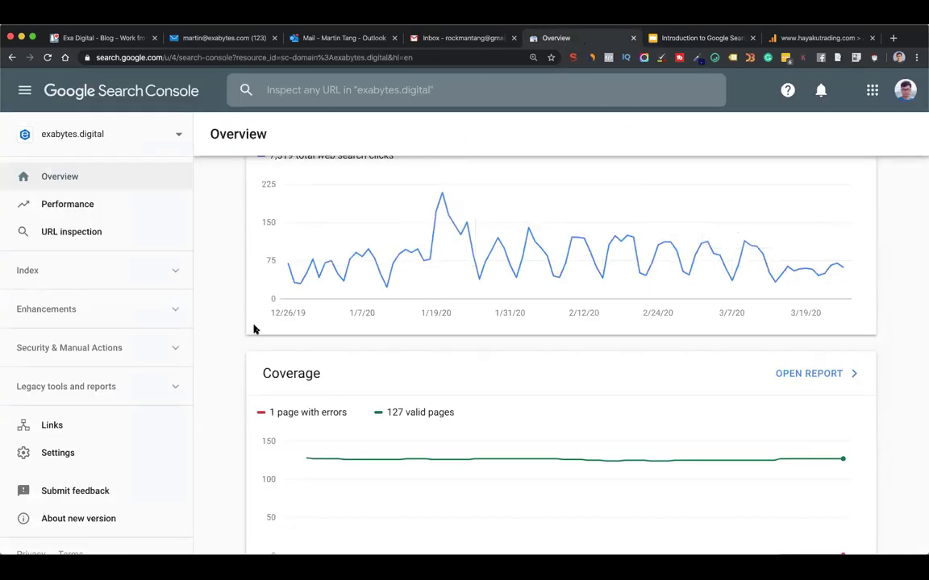
pyautogui.scroll(2, 253, 329)
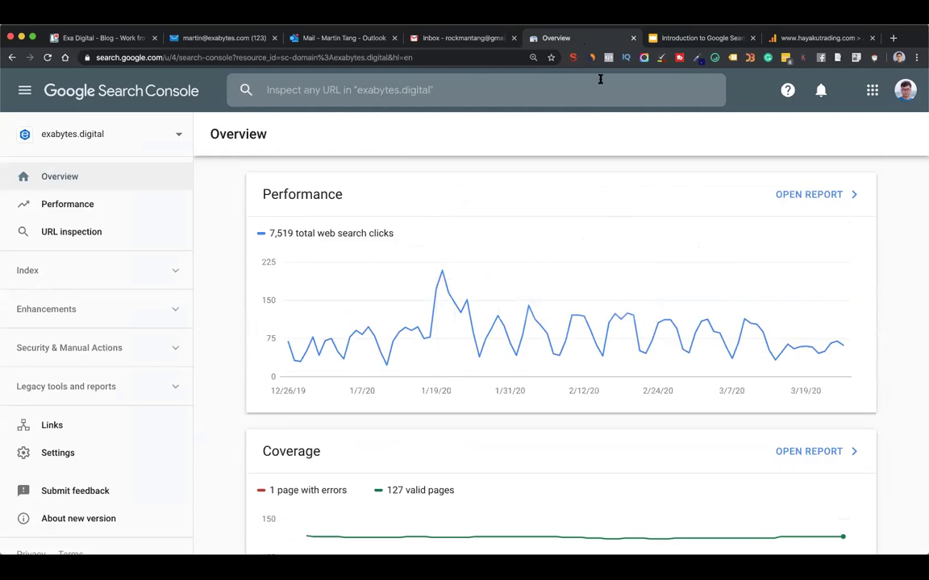
# Filter the property list by "digital" and select the exabytes.digital domain property
pyautogui.click(140, 139)
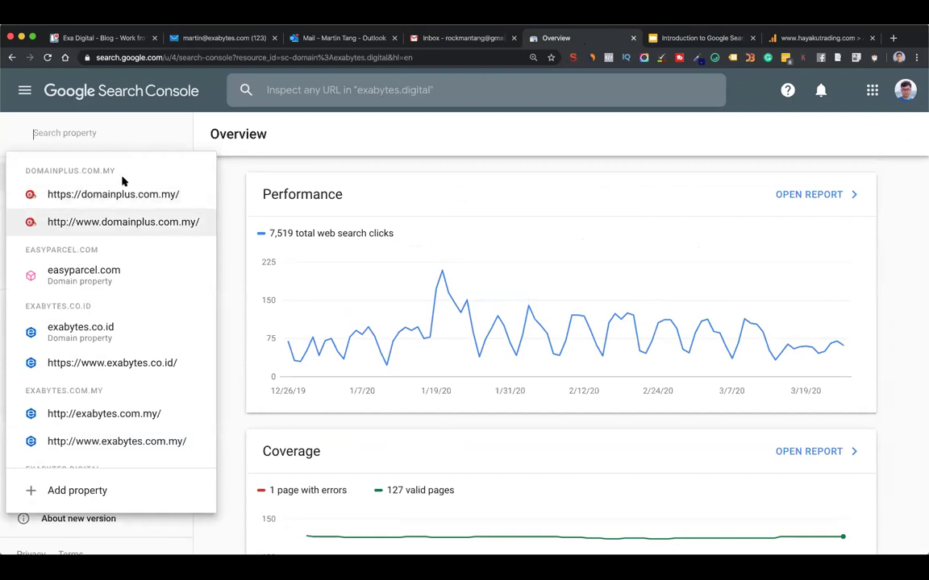
pyautogui.write('exa')
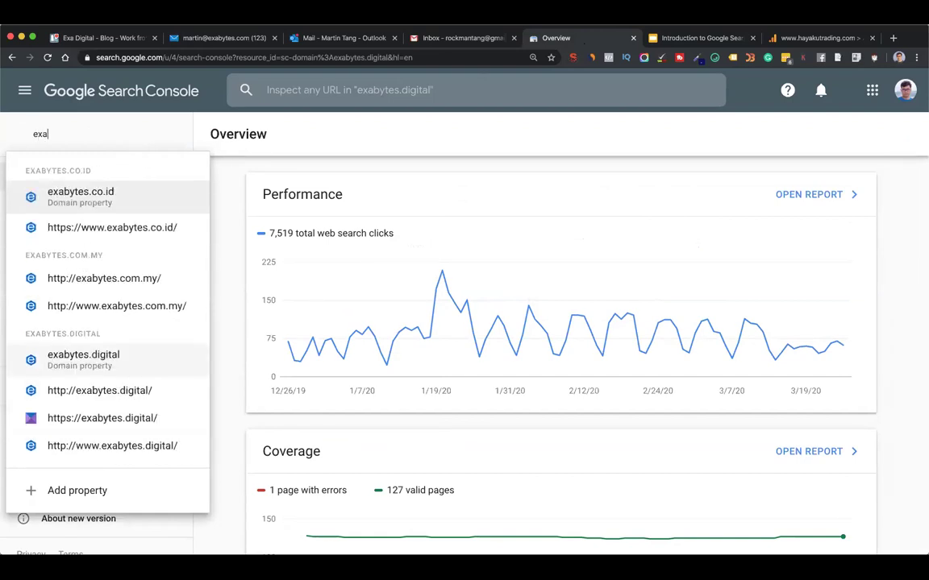
pyautogui.write('bytes')
pyautogui.press('super+a')
pyautogui.write('digit')
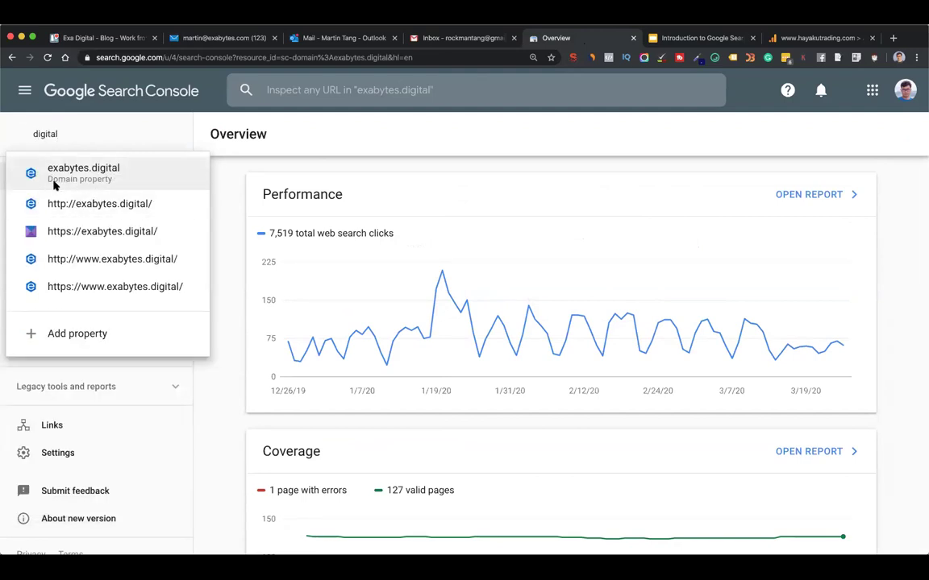
pyautogui.click(103, 175)
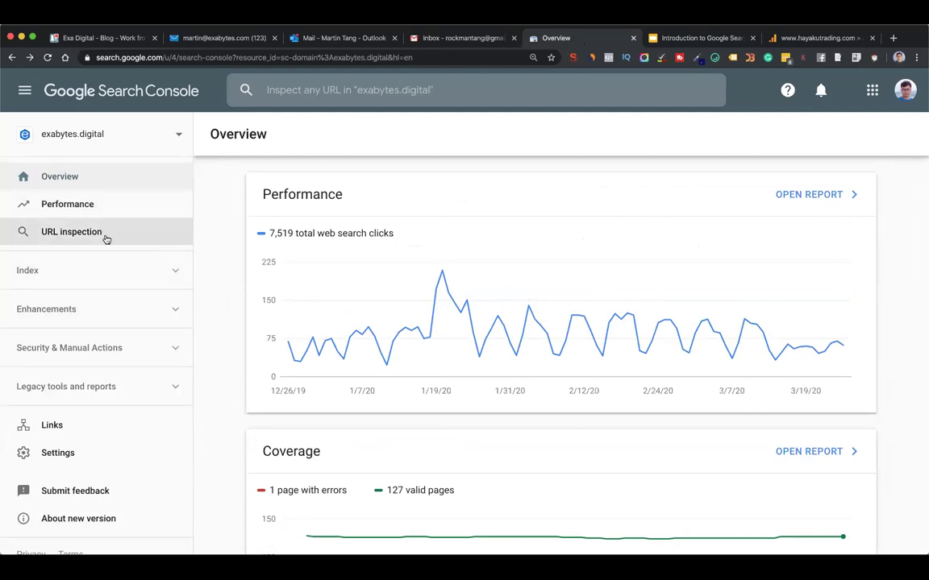
# Check the Manual actions and Security issues reports for exabytes.digital
pyautogui.click(113, 352)
pyautogui.click(112, 375)
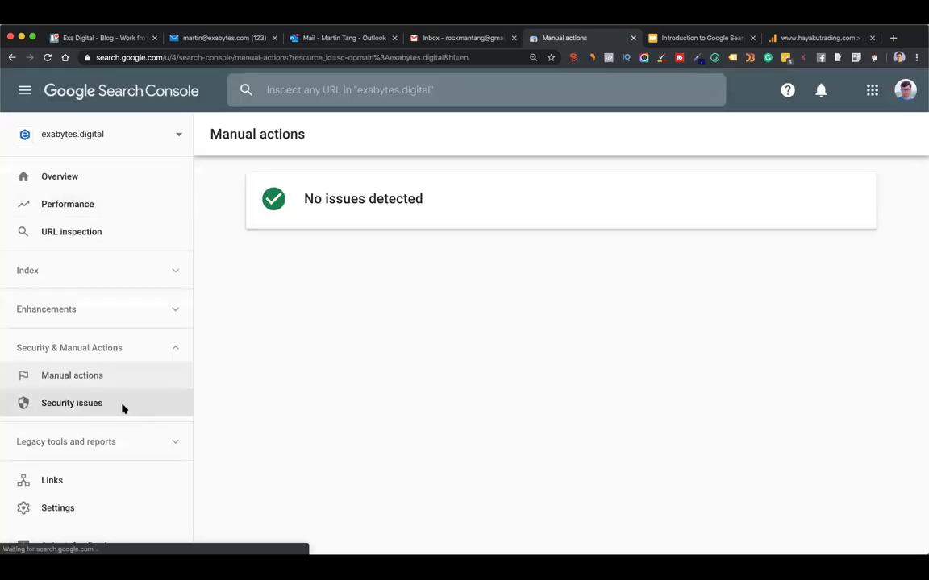
pyautogui.click(122, 405)
pyautogui.click(174, 351)
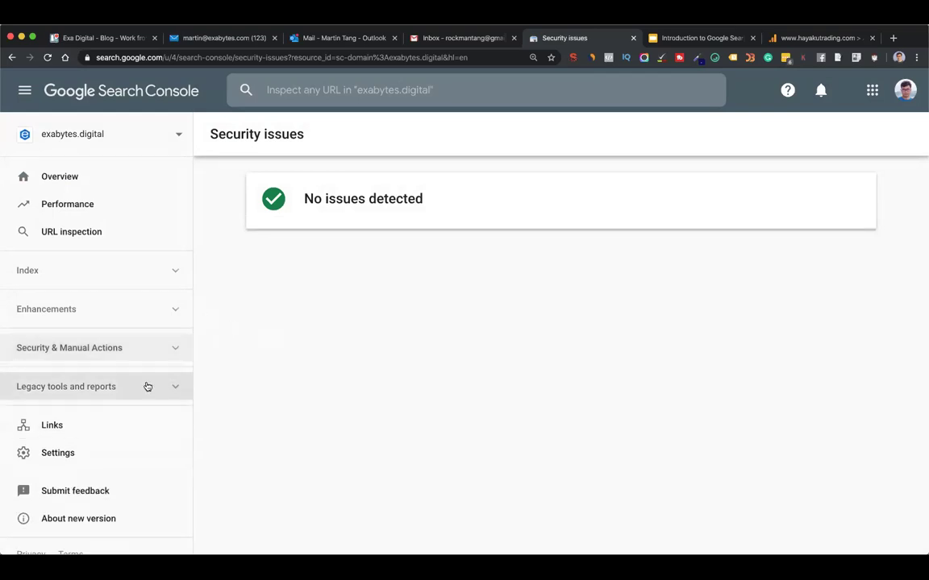
# Return to the property's Overview and examine its Performance, Coverage and Enhancements summaries
pyautogui.click(104, 177)
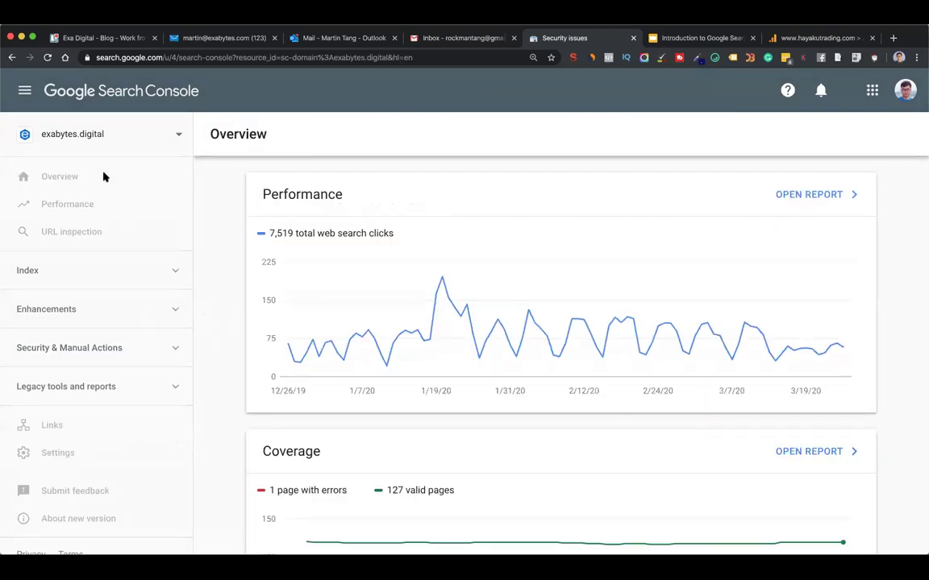
pyautogui.scroll(-3, 483, 215)
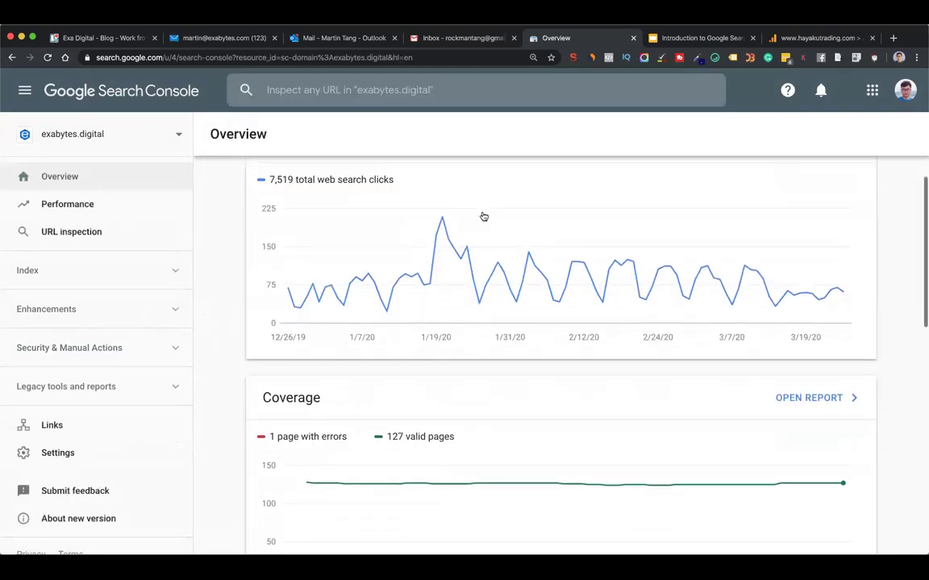
pyautogui.scroll(3, 483, 215)
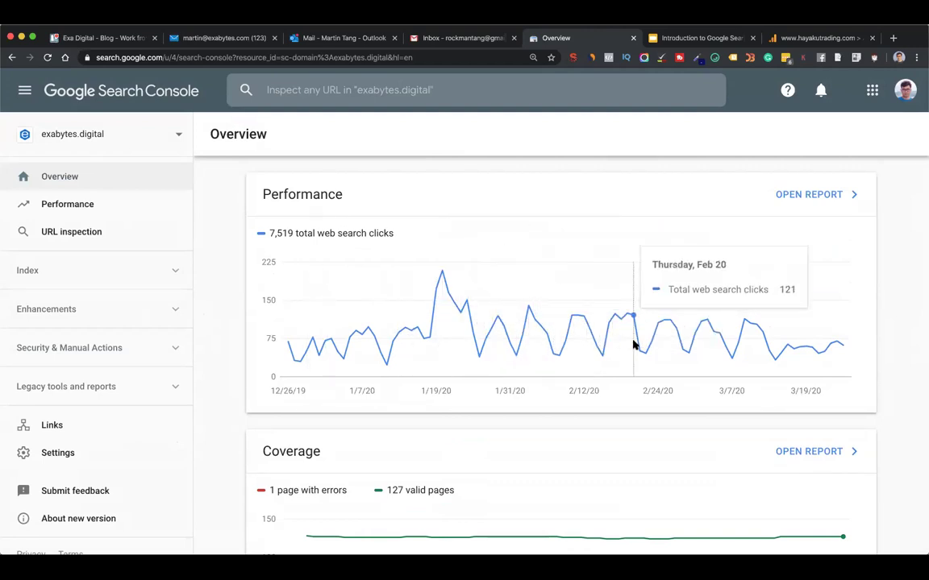
pyautogui.scroll(-2, 773, 353)
pyautogui.scroll(2, 773, 352)
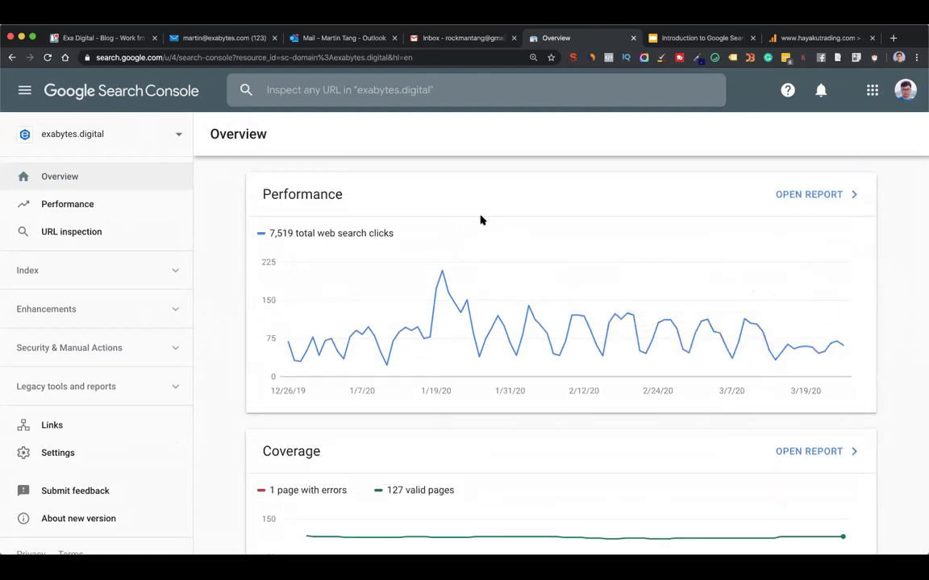
pyautogui.scroll(-4, 611, 275)
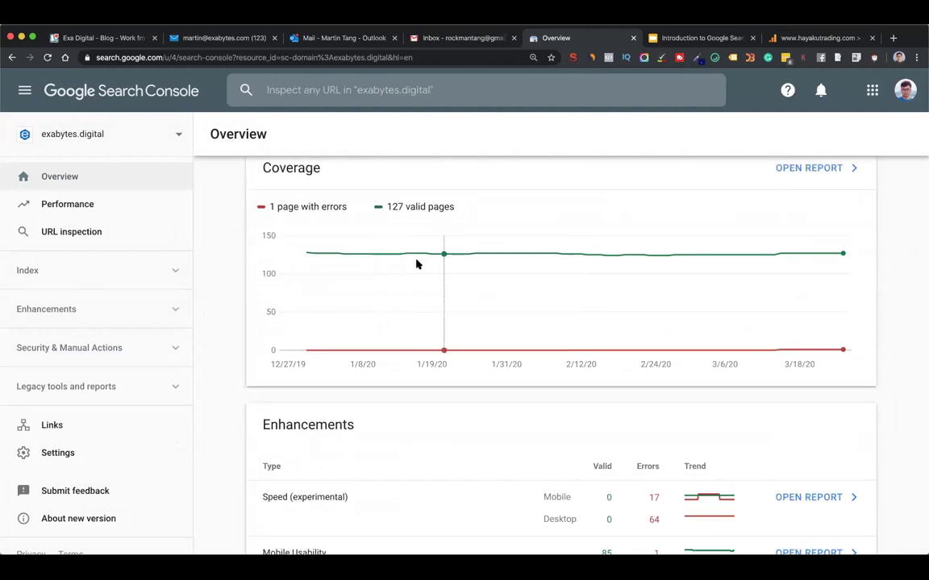
pyautogui.scroll(-3, 535, 297)
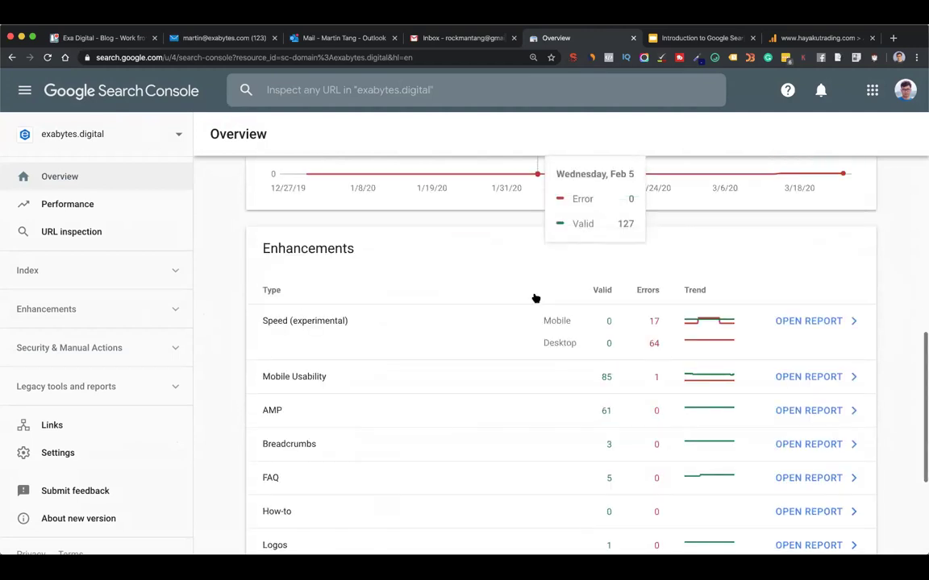
pyautogui.scroll(-3, 535, 296)
pyautogui.scroll(7, 422, 344)
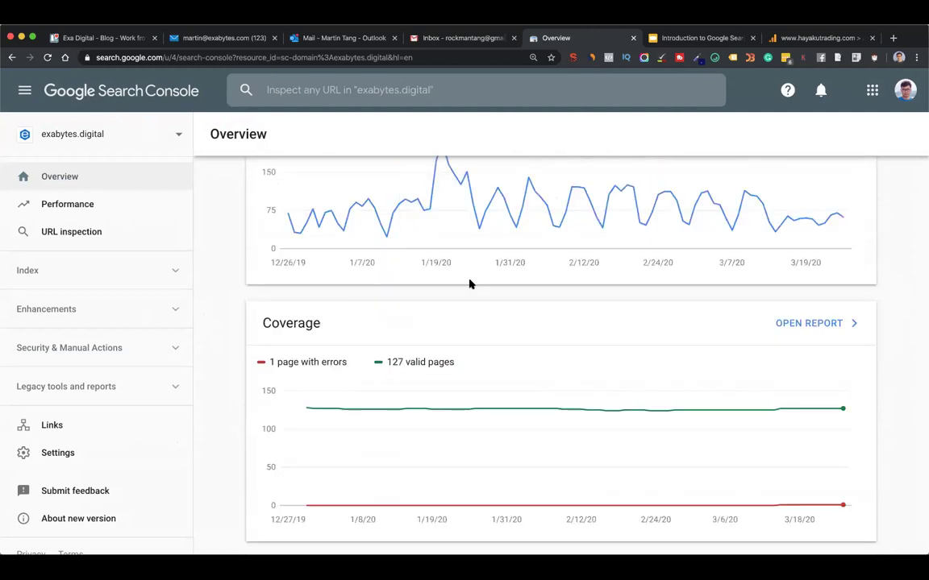
pyautogui.scroll(2, 470, 283)
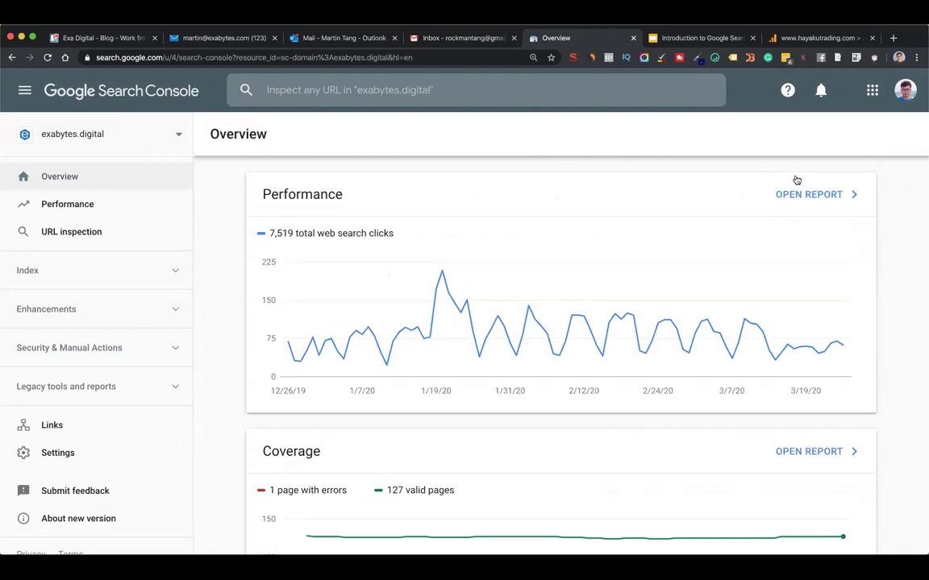
# Open the Search Console messages for exabytes.digital and look through the list of notifications
pyautogui.click(820, 92)
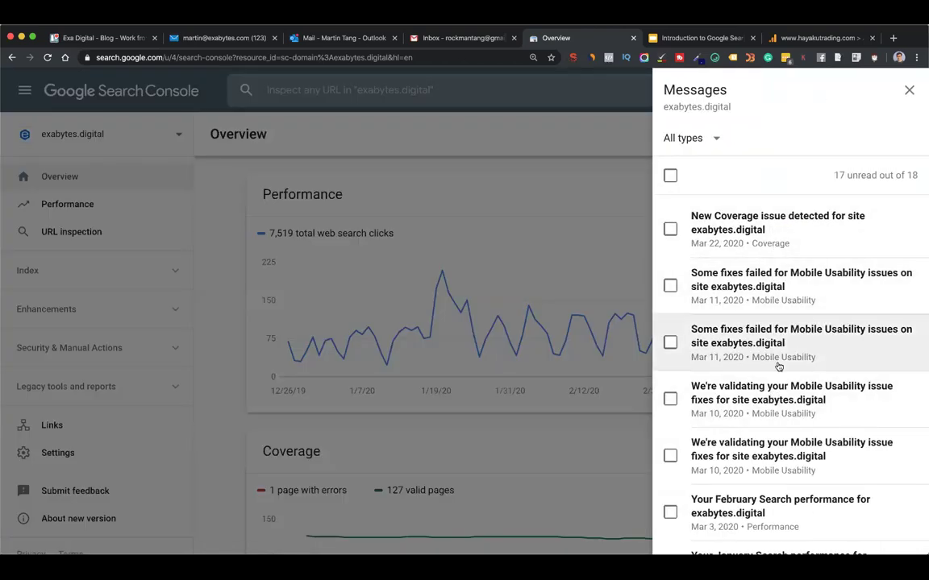
pyautogui.scroll(-5, 778, 367)
pyautogui.scroll(-1, 774, 339)
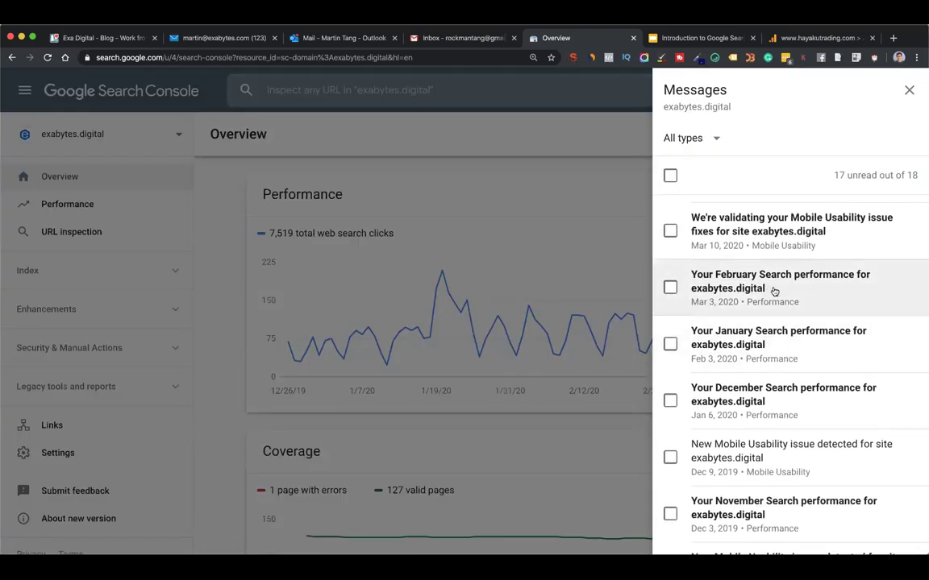
# Open the February Search performance message and examine its clicks, impressions, content achievements and top growing queries
pyautogui.click(774, 291)
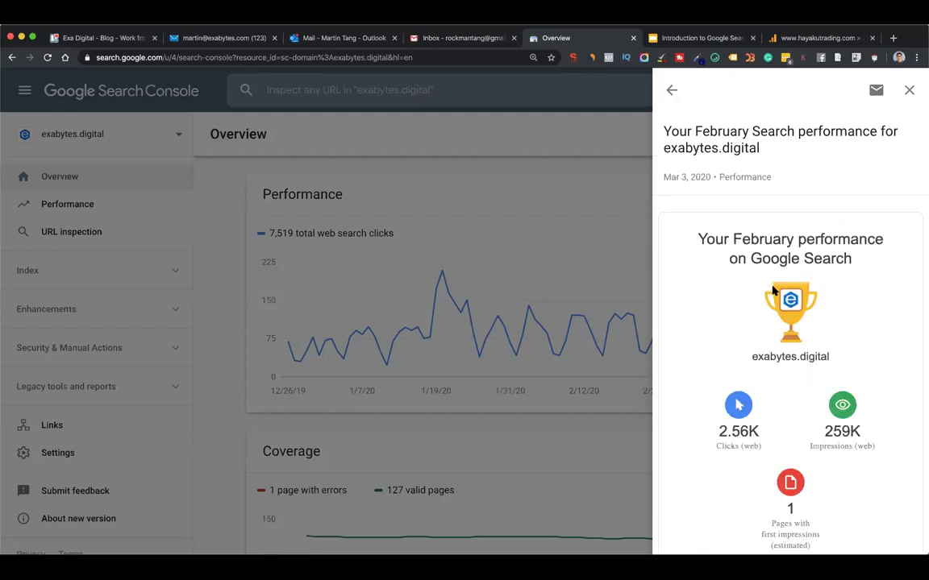
pyautogui.scroll(-5, 791, 339)
pyautogui.scroll(5, 820, 399)
pyautogui.scroll(-1, 838, 264)
pyautogui.scroll(-2, 823, 322)
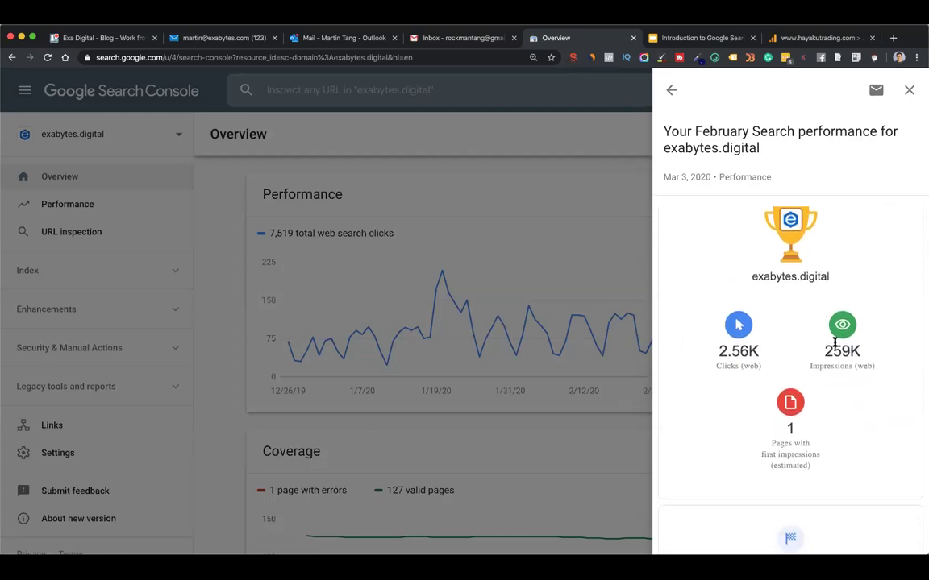
pyautogui.scroll(-5, 834, 343)
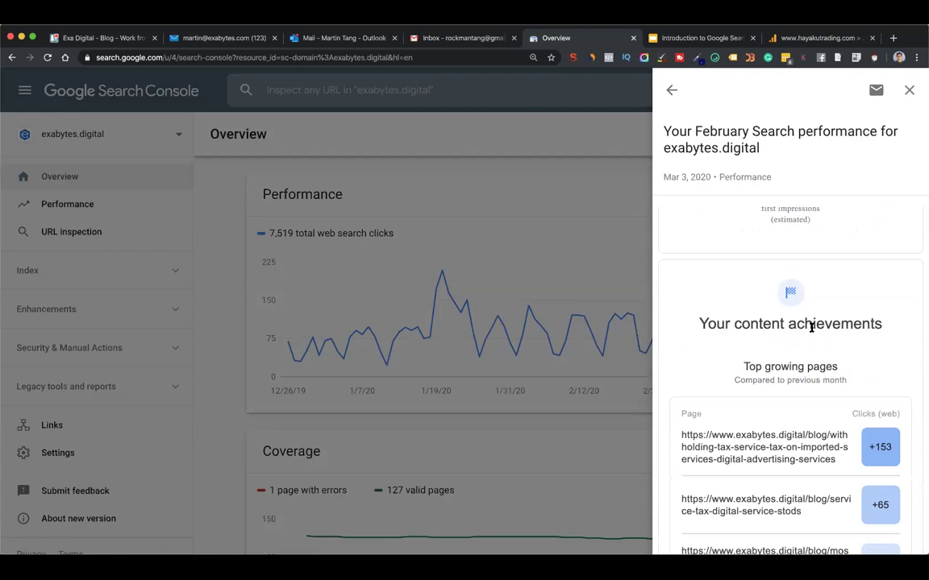
pyautogui.scroll(-3, 811, 327)
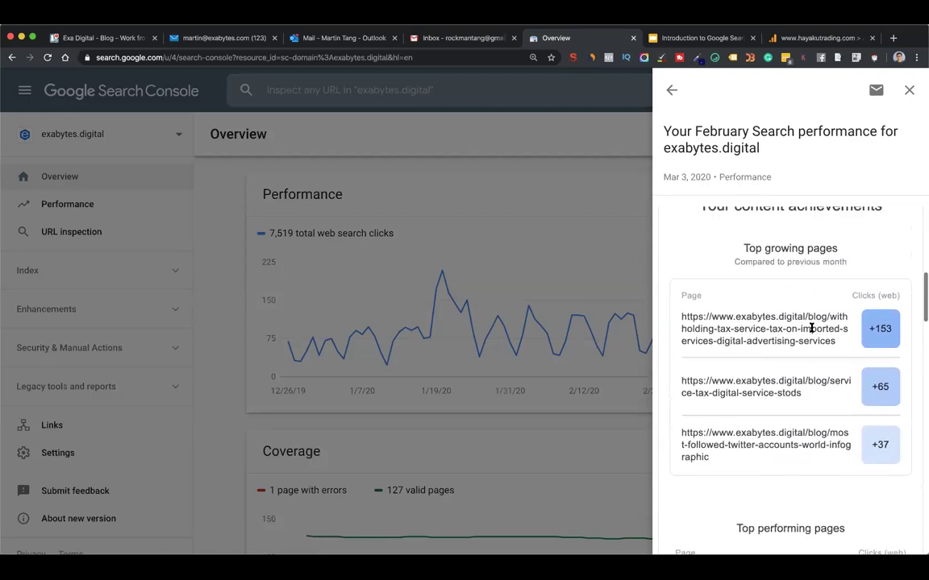
pyautogui.scroll(1, 806, 323)
pyautogui.scroll(-5, 798, 347)
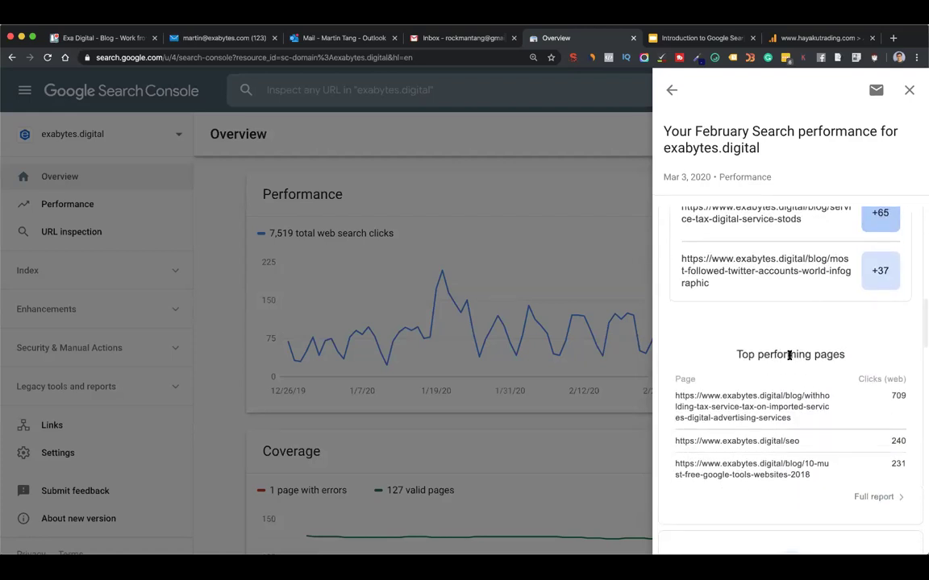
pyautogui.scroll(-6, 792, 357)
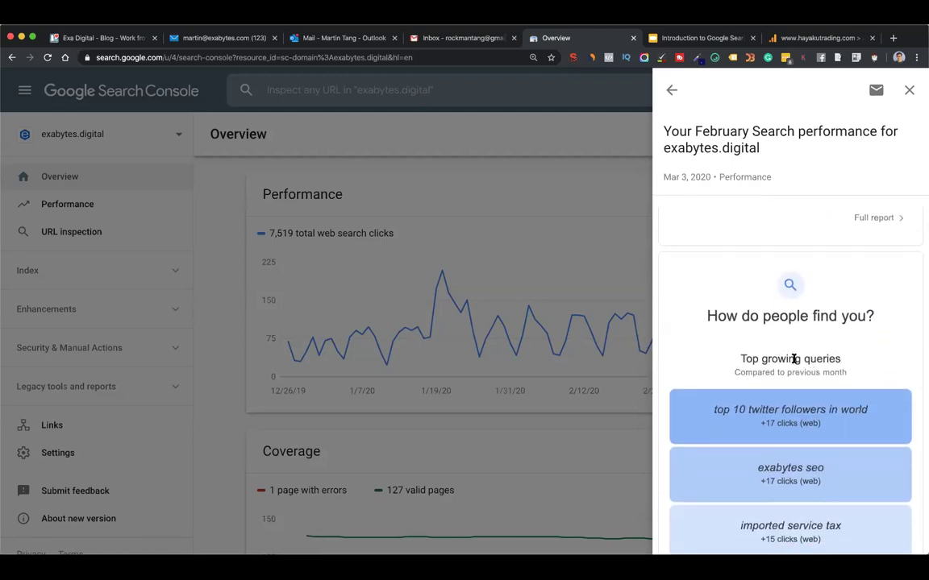
pyautogui.scroll(-2, 794, 330)
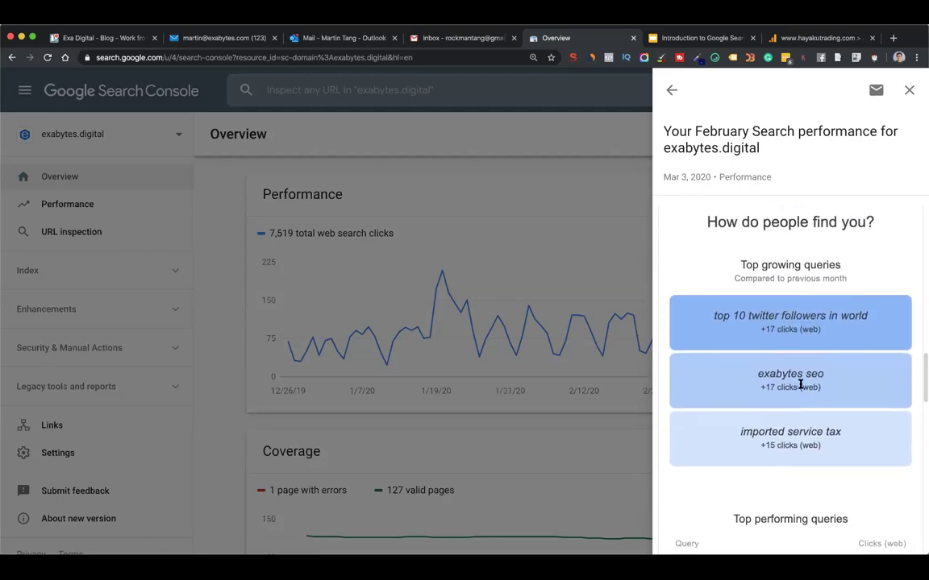
# Review the February message's summary, growing pages and performing queries again, and close the messages
pyautogui.scroll(15, 810, 414)
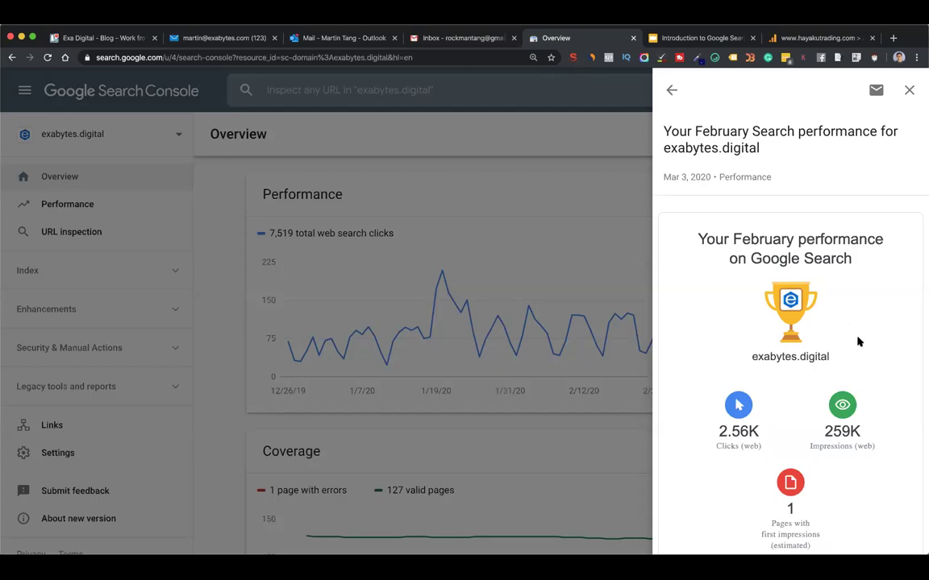
pyautogui.scroll(-5, 858, 342)
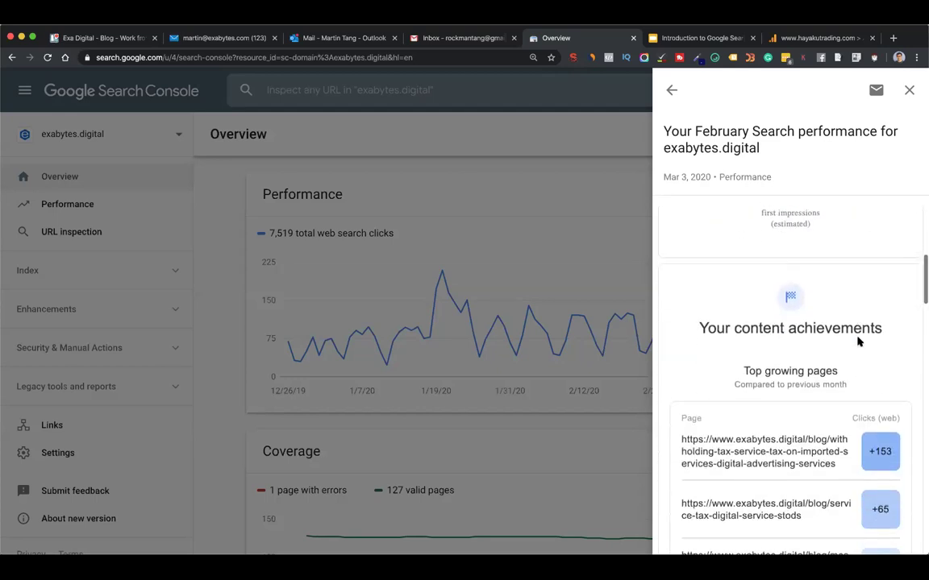
pyautogui.scroll(5, 858, 342)
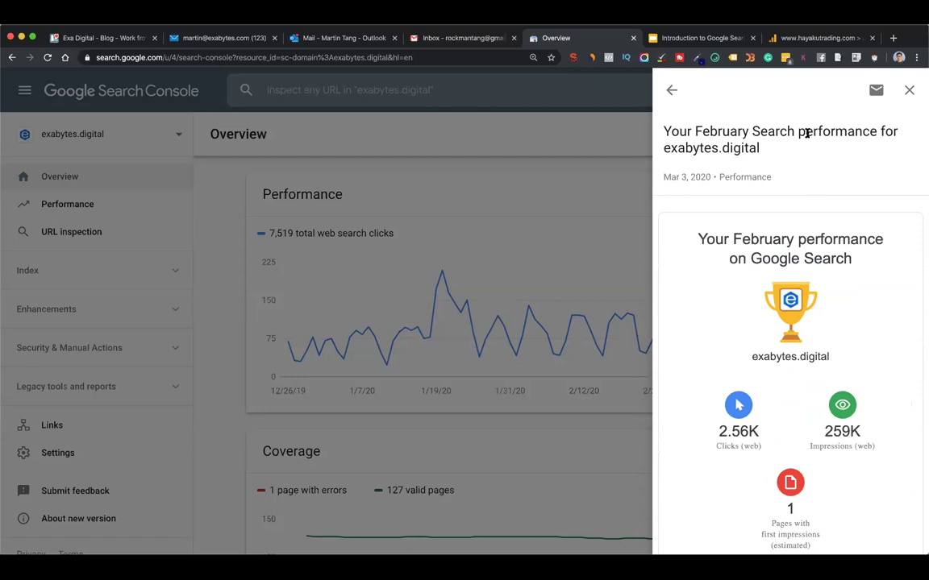
pyautogui.scroll(-15, 776, 260)
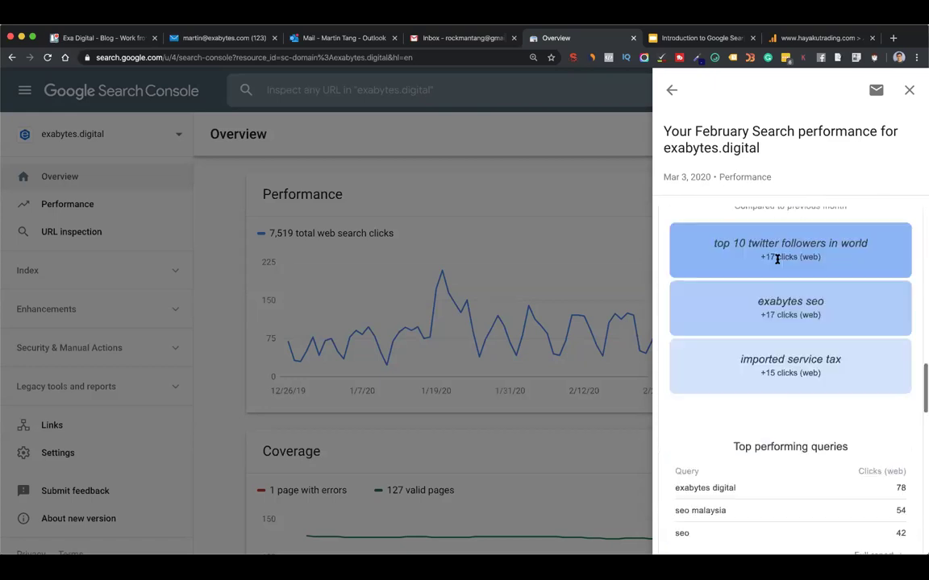
pyautogui.scroll(10, 778, 408)
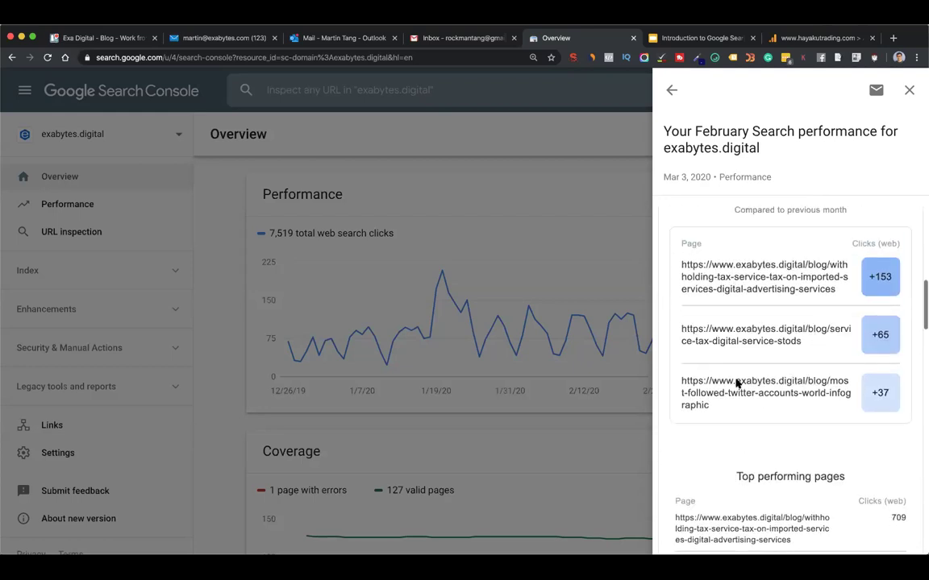
pyautogui.click(671, 90)
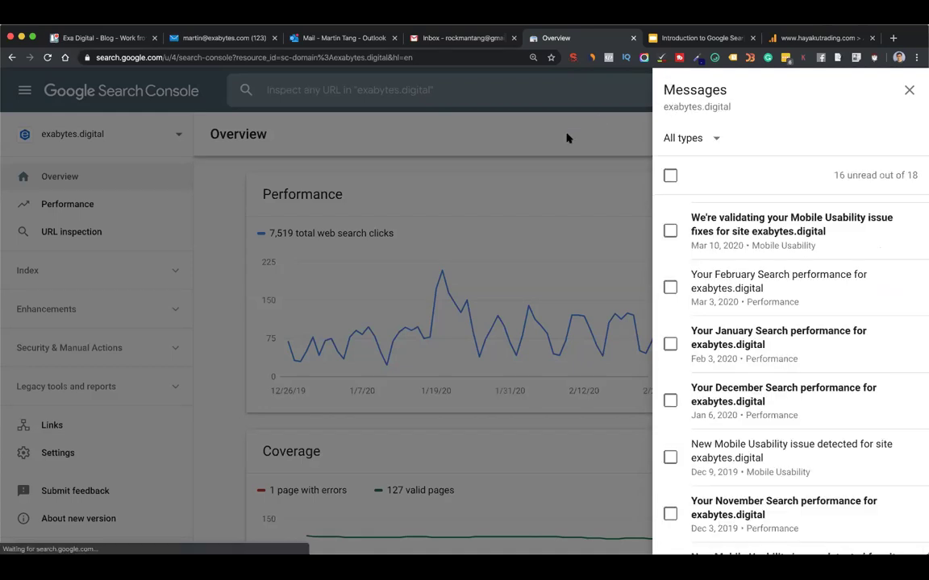
pyautogui.click(567, 138)
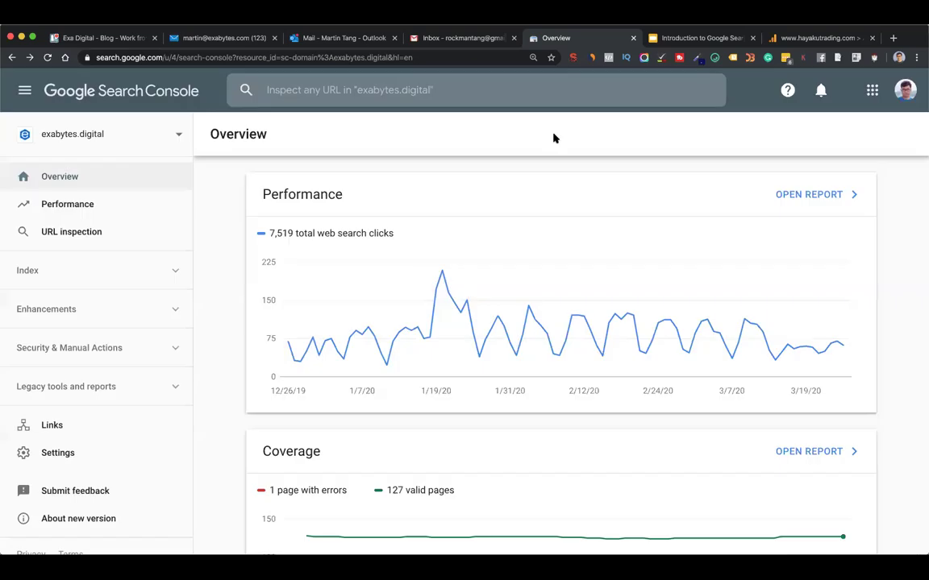
# Open the exabytes.digital Performance report and add Average CTR and Average position to the chart
pyautogui.click(88, 208)
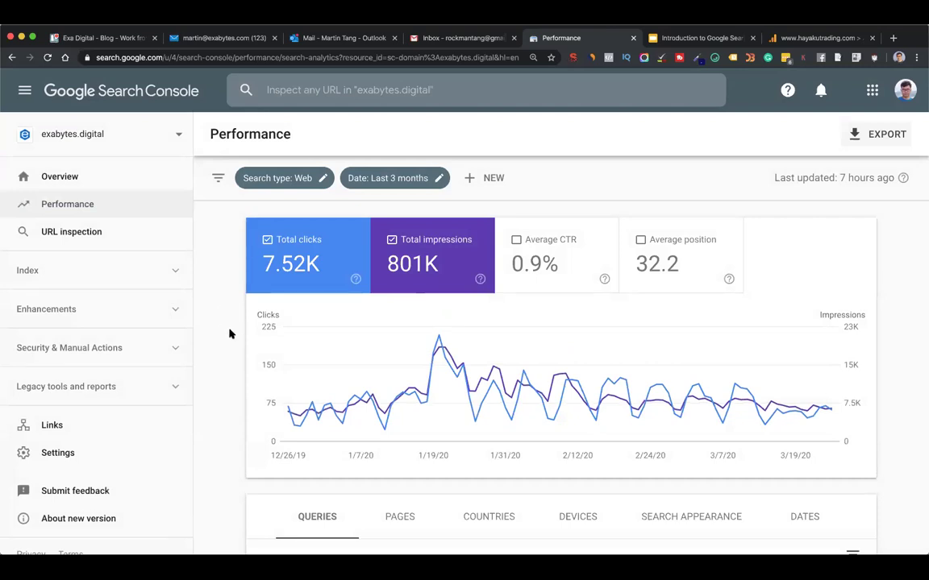
pyautogui.click(595, 271)
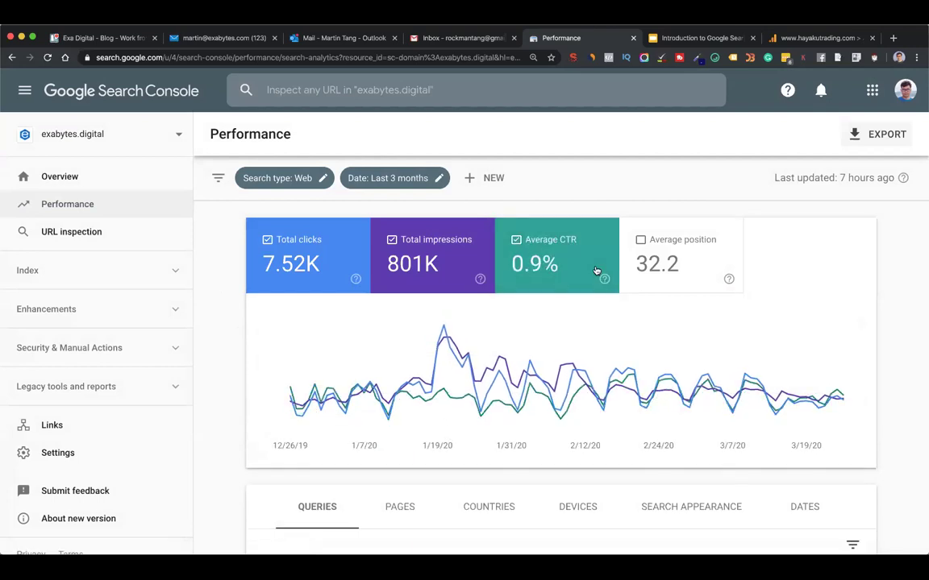
pyautogui.click(707, 255)
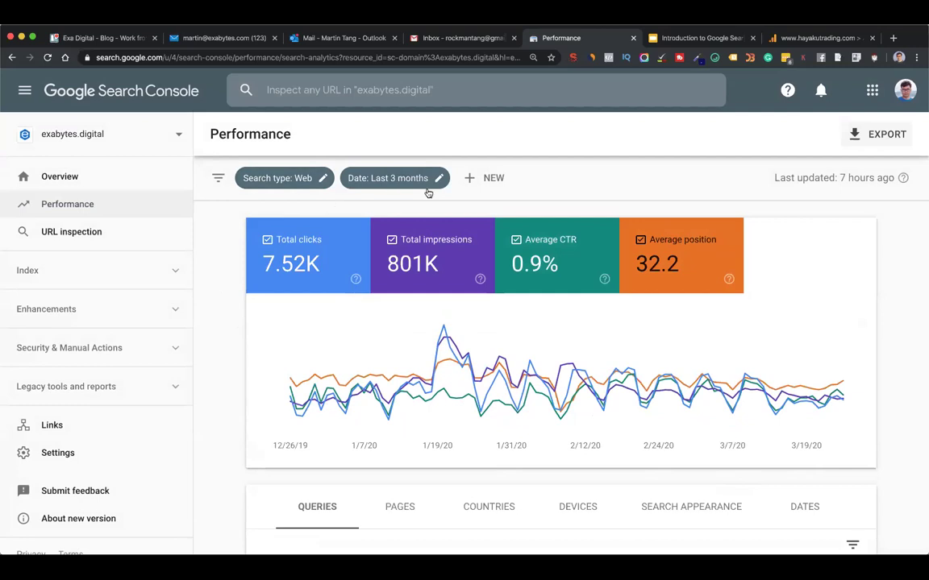
# Check the available search types without changing the filter, and set the report's date range to Last 16 months
pyautogui.click(323, 178)
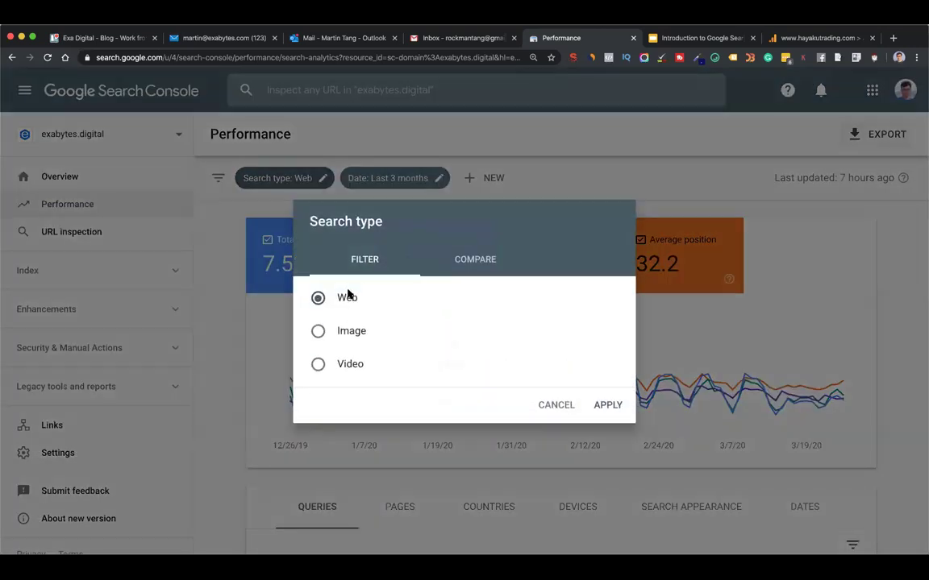
pyautogui.click(553, 410)
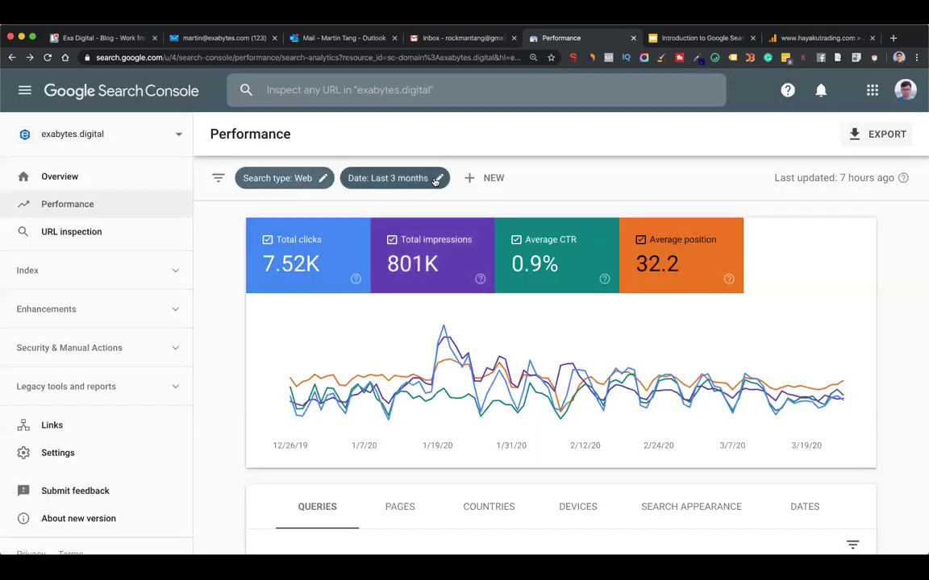
pyautogui.click(435, 179)
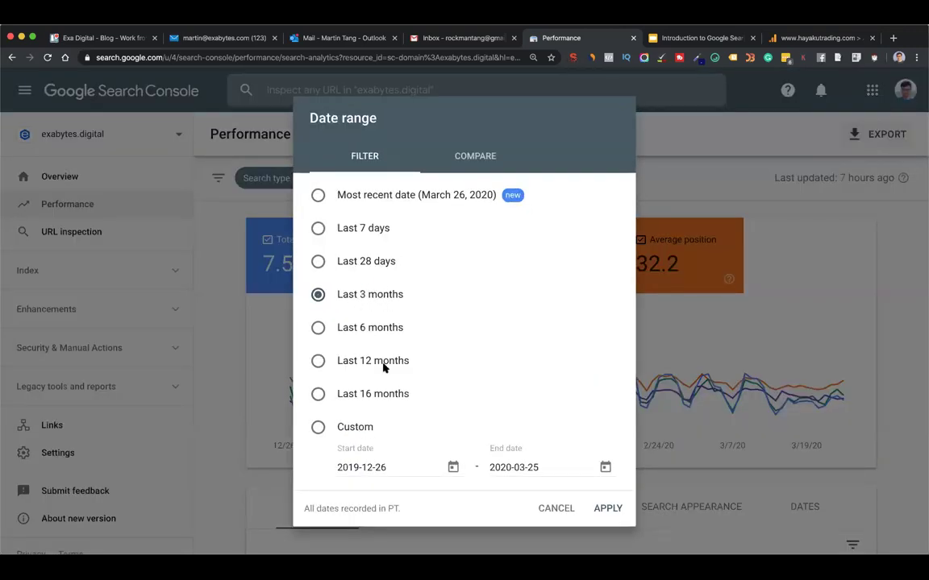
pyautogui.click(375, 394)
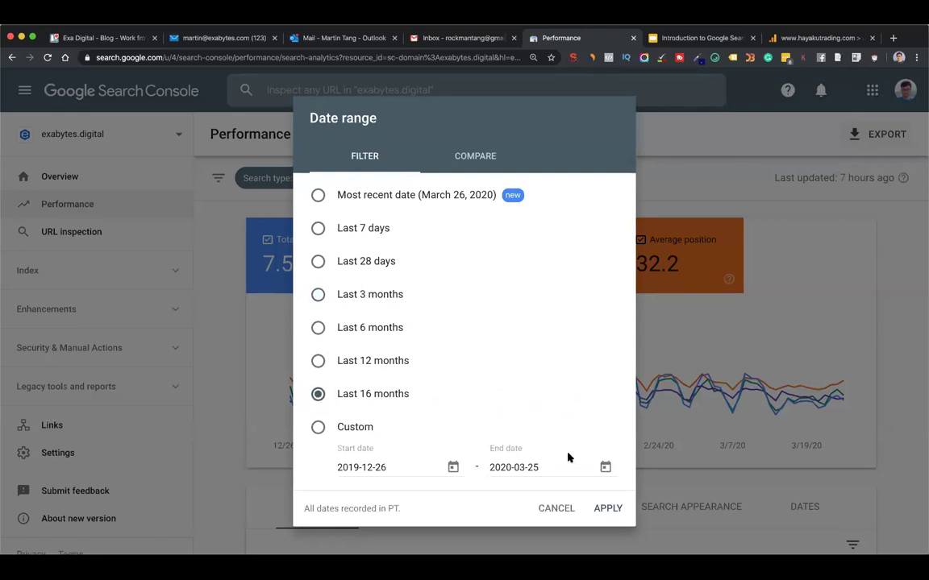
pyautogui.click(609, 510)
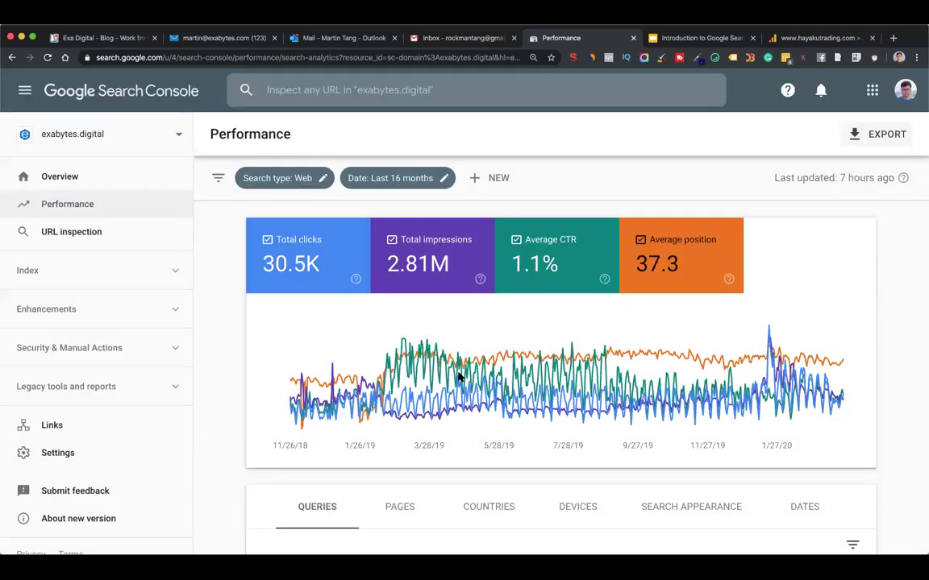
# Look through the new filter types and the Page filter's URL matching and comparison options, and cancel without applying a filter
pyautogui.click(496, 178)
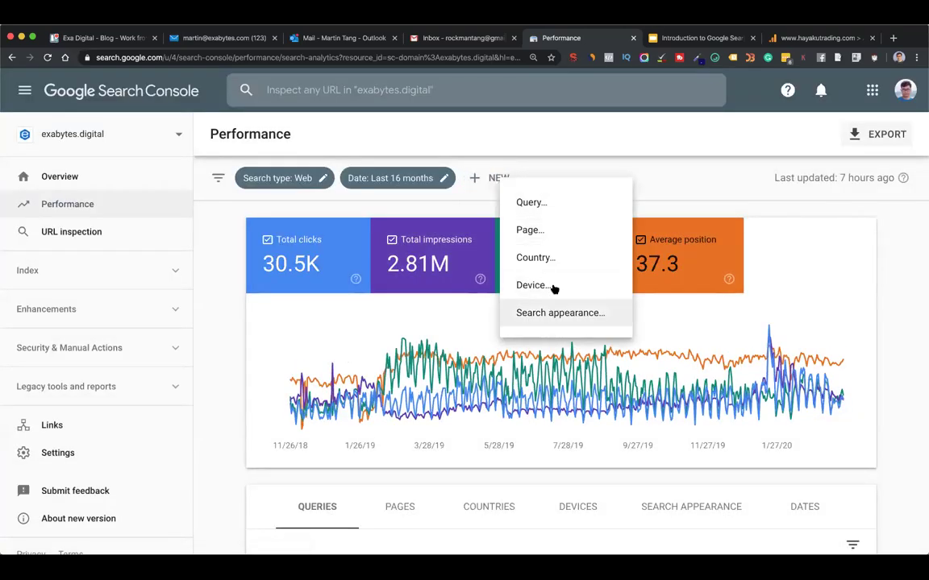
pyautogui.click(554, 233)
pyautogui.click(408, 310)
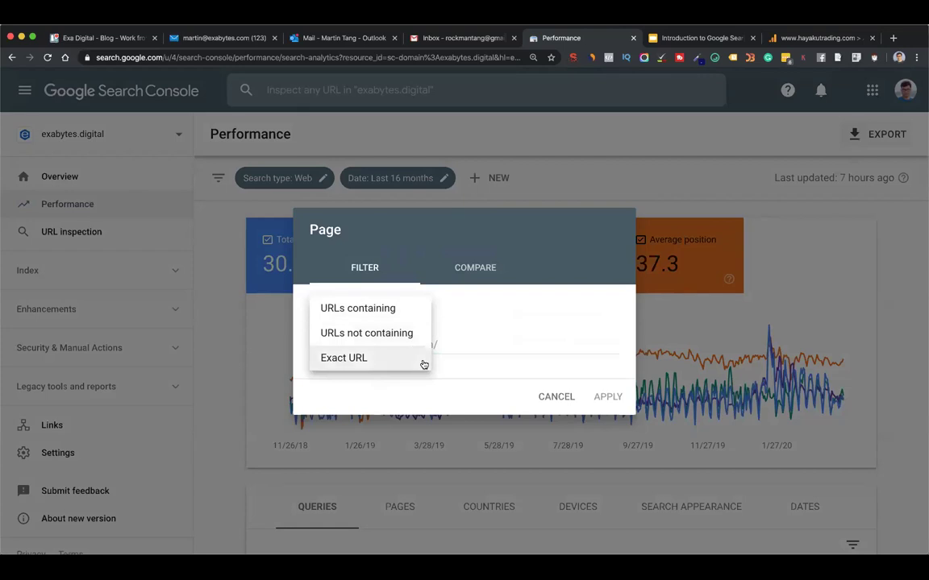
pyautogui.click(534, 307)
pyautogui.click(477, 267)
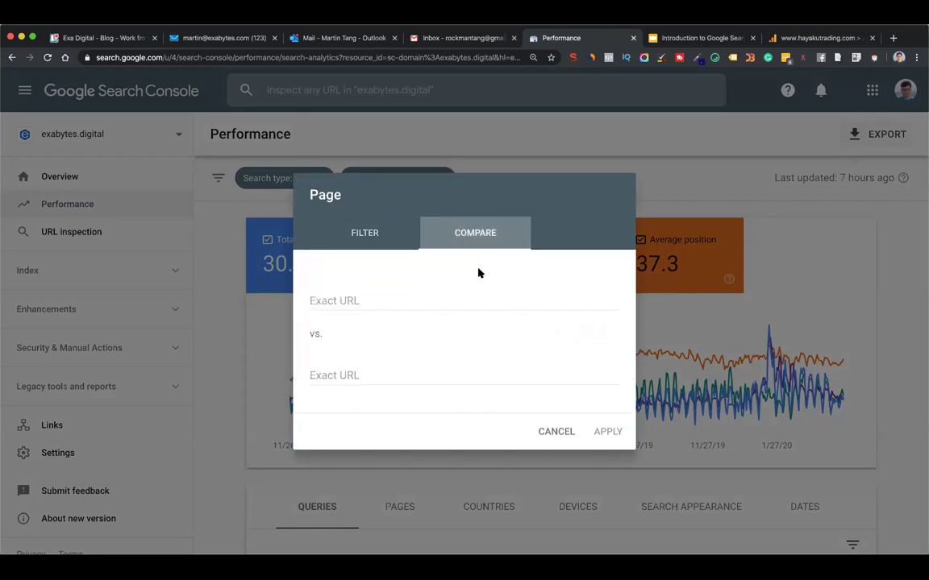
pyautogui.click(404, 300)
pyautogui.click(358, 230)
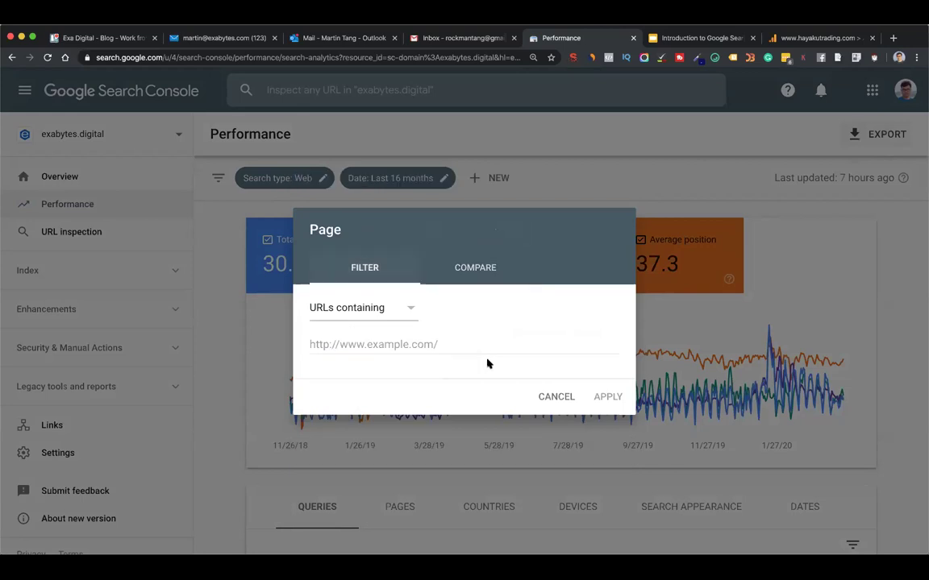
pyautogui.press('Escape')
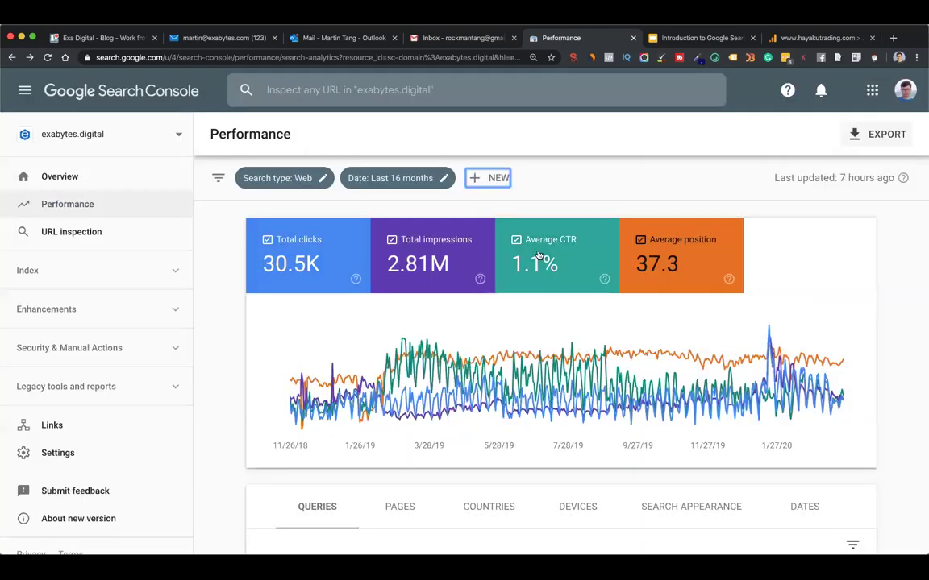
# Set the Performance report's date range to Last 3 months and hide Average CTR and Average position from the chart
pyautogui.scroll(-3, 485, 304)
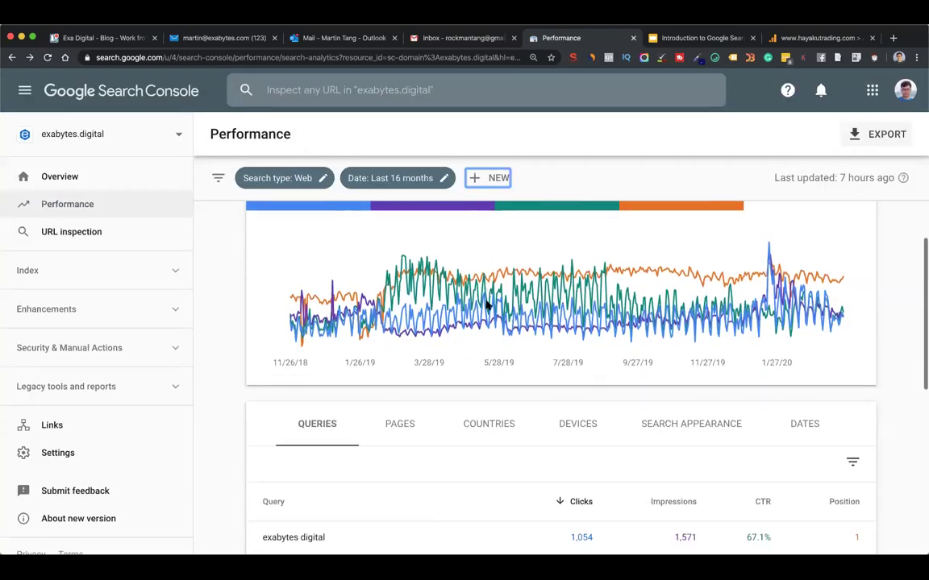
pyautogui.scroll(3, 485, 305)
pyautogui.click(441, 182)
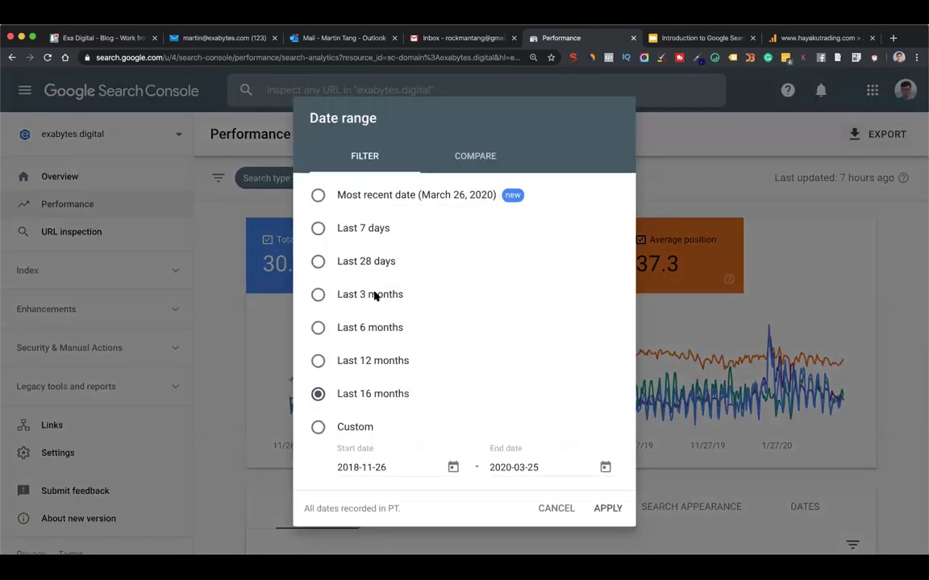
pyautogui.click(420, 295)
pyautogui.click(607, 507)
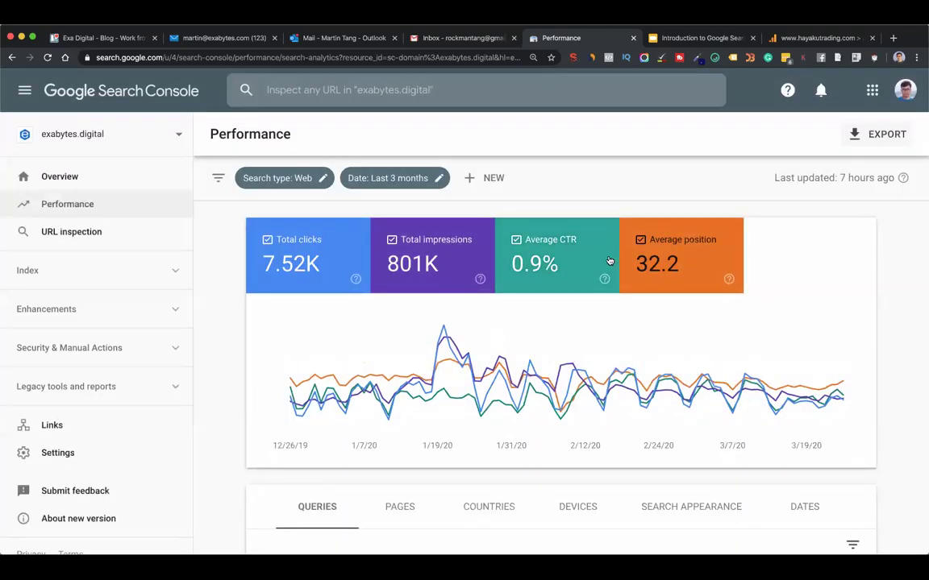
pyautogui.click(550, 236)
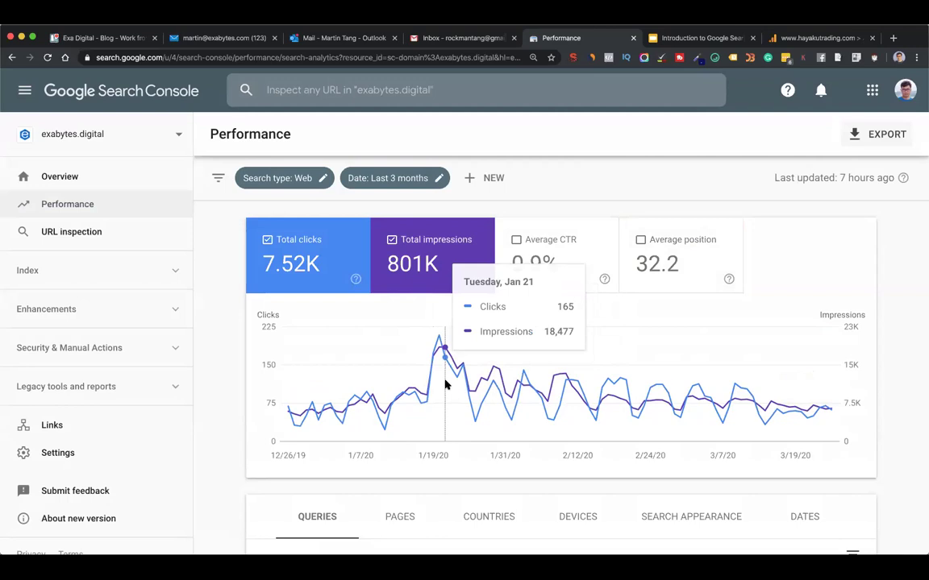
# Examine the clicks and impressions chart and the queries table, and switch the performance breakdown to pages
pyautogui.scroll(-2, 508, 316)
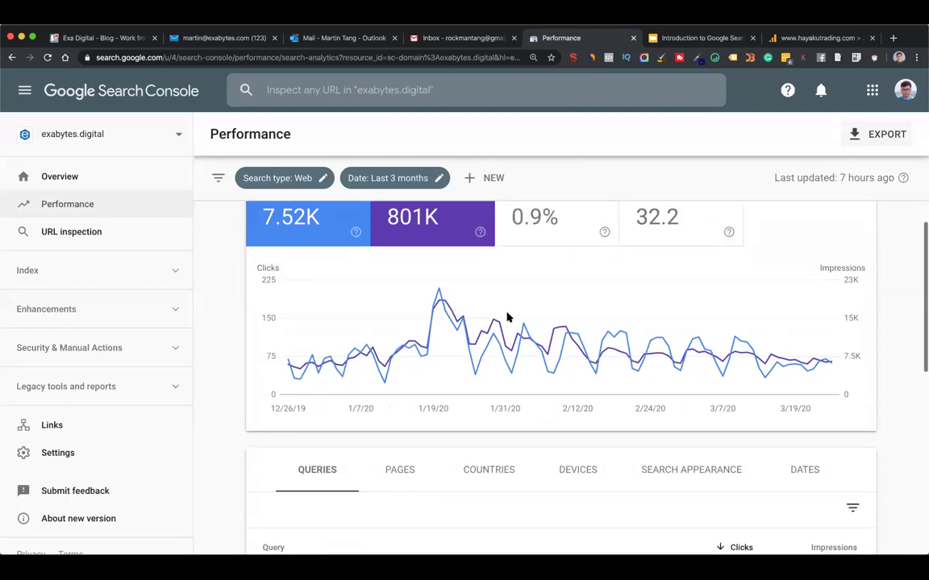
pyautogui.scroll(-5, 448, 386)
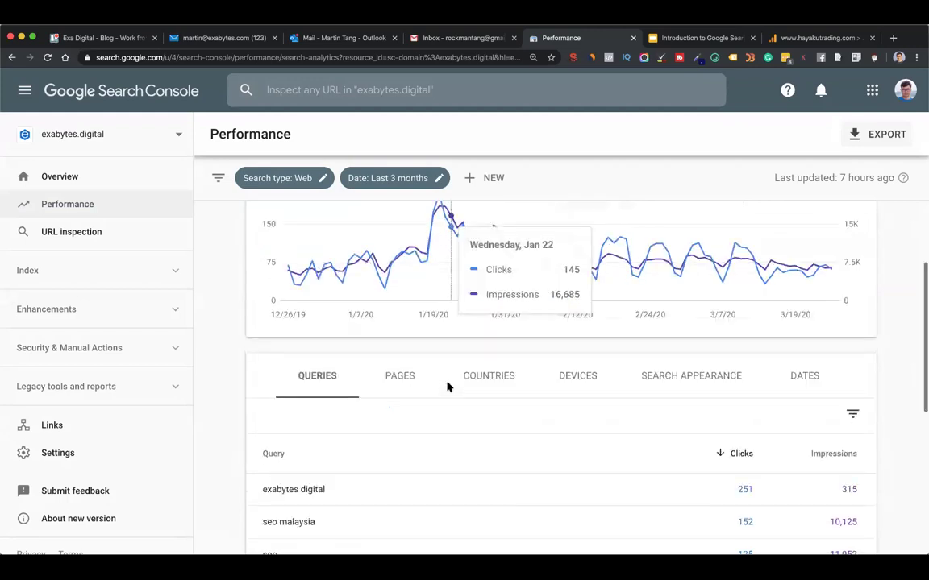
pyautogui.scroll(1, 448, 385)
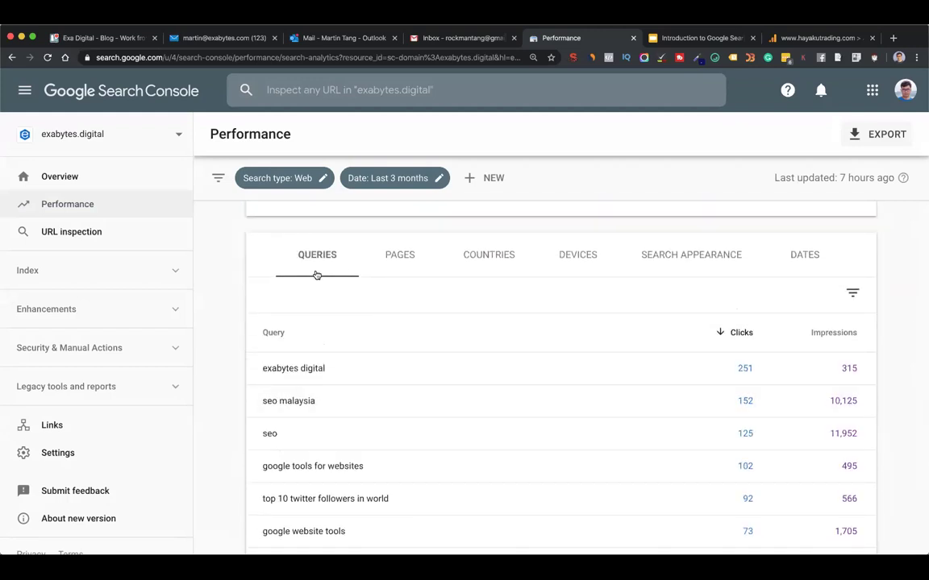
pyautogui.click(401, 256)
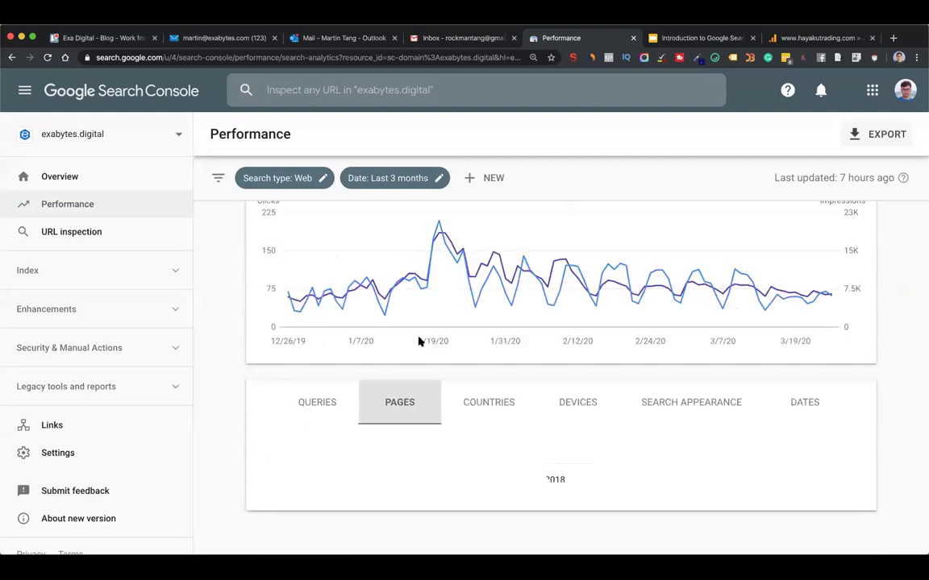
# Switch the performance breakdown back to queries and add Average CTR and Average position to the chart and table
pyautogui.scroll(-3, 419, 342)
pyautogui.click(317, 228)
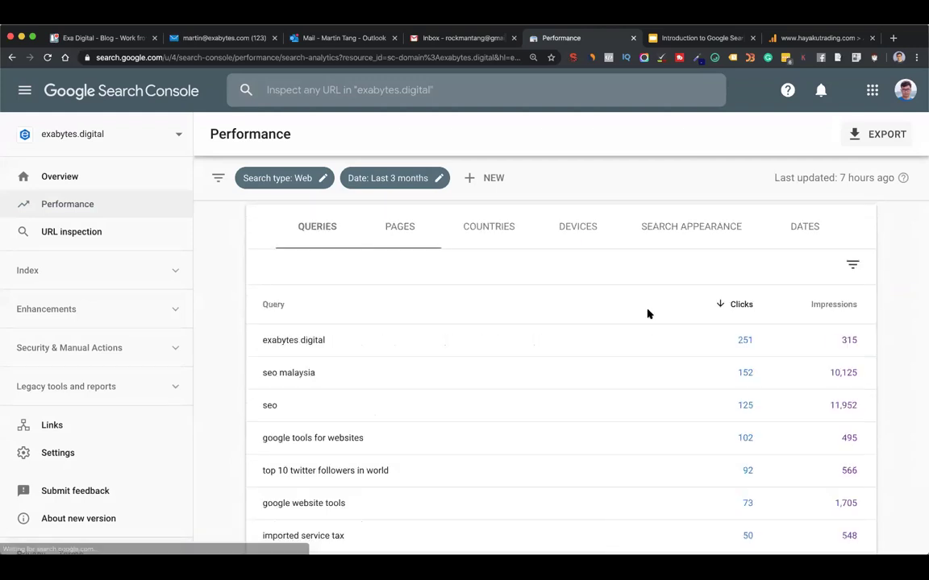
pyautogui.scroll(5, 472, 331)
pyautogui.click(555, 224)
pyautogui.scroll(1, 678, 224)
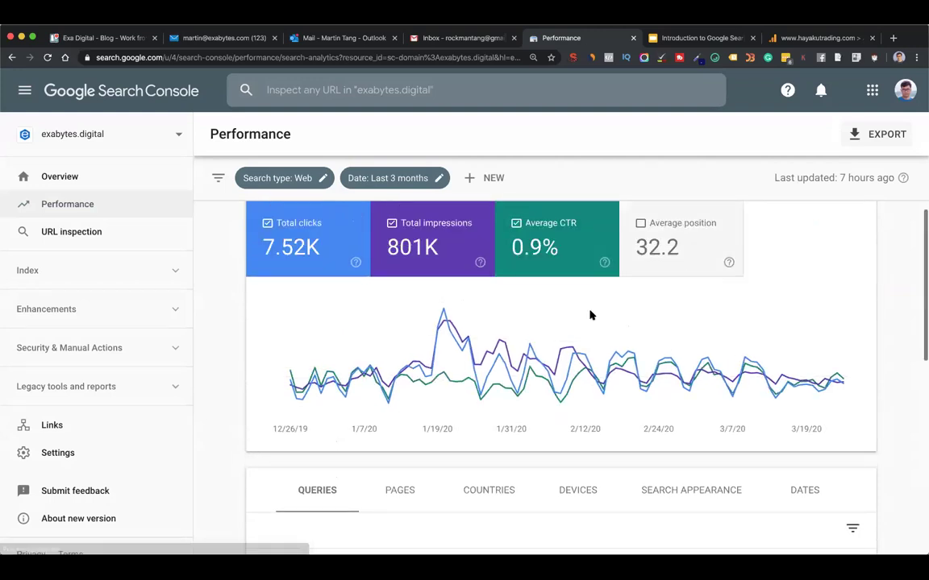
pyautogui.scroll(-6, 591, 315)
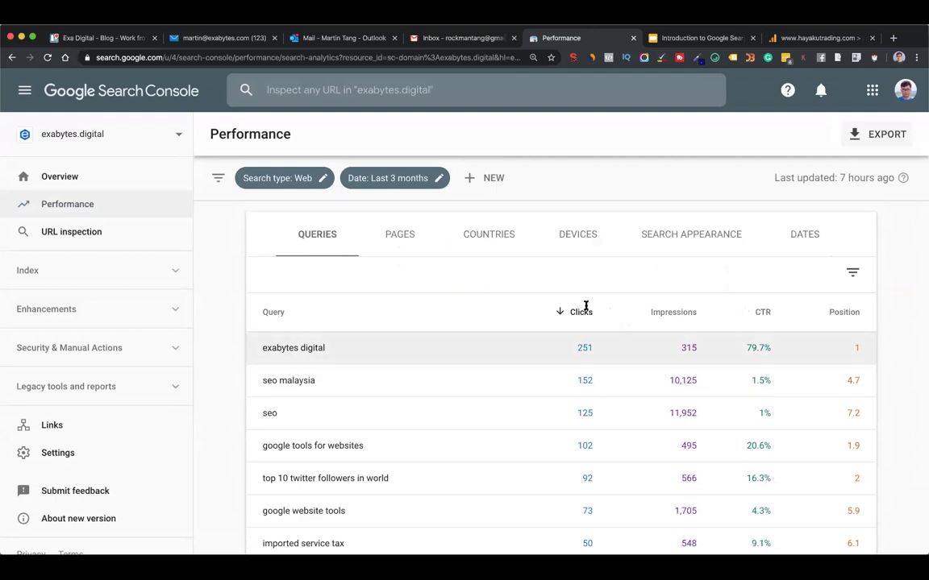
# Review the Performance report's breakdowns by pages, countries, devices and search appearance
pyautogui.click(404, 243)
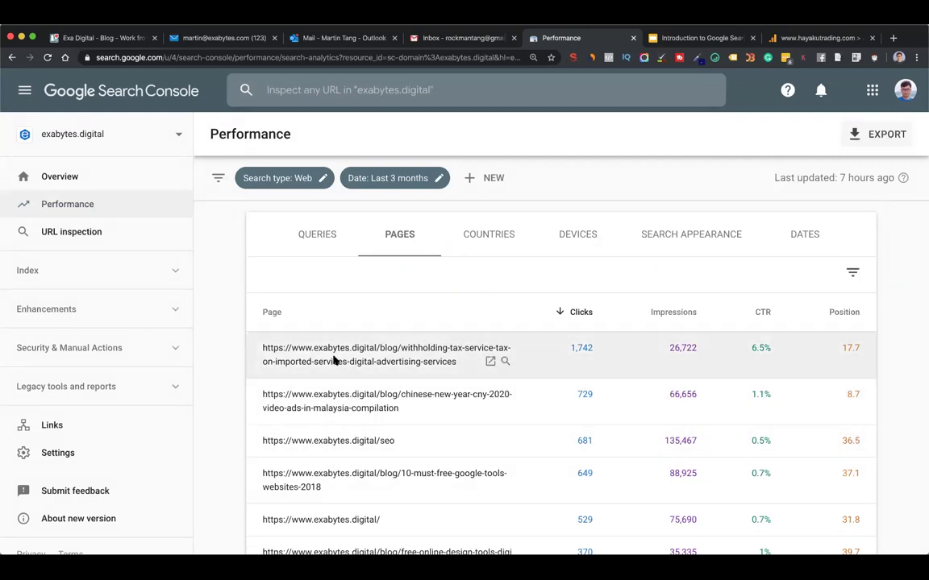
pyautogui.click(500, 236)
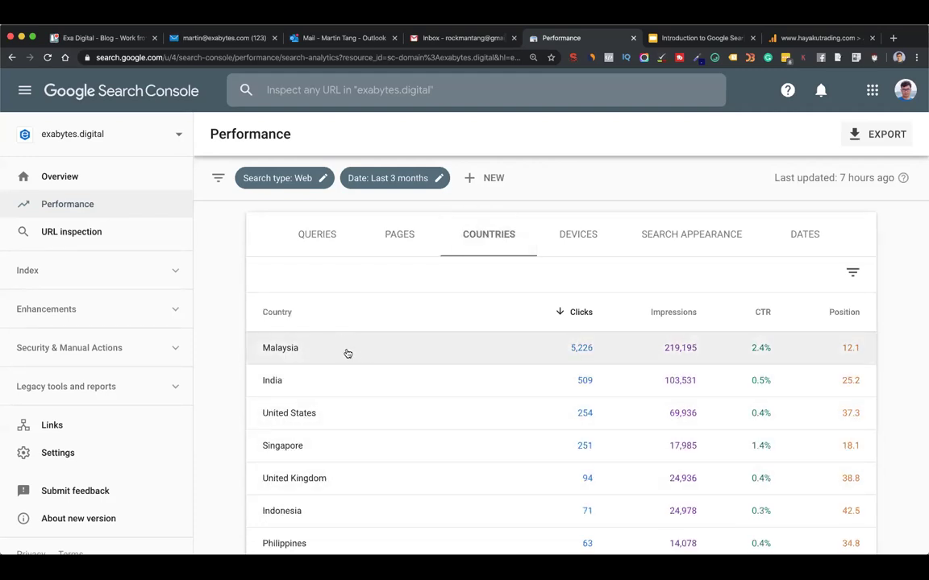
pyautogui.click(579, 238)
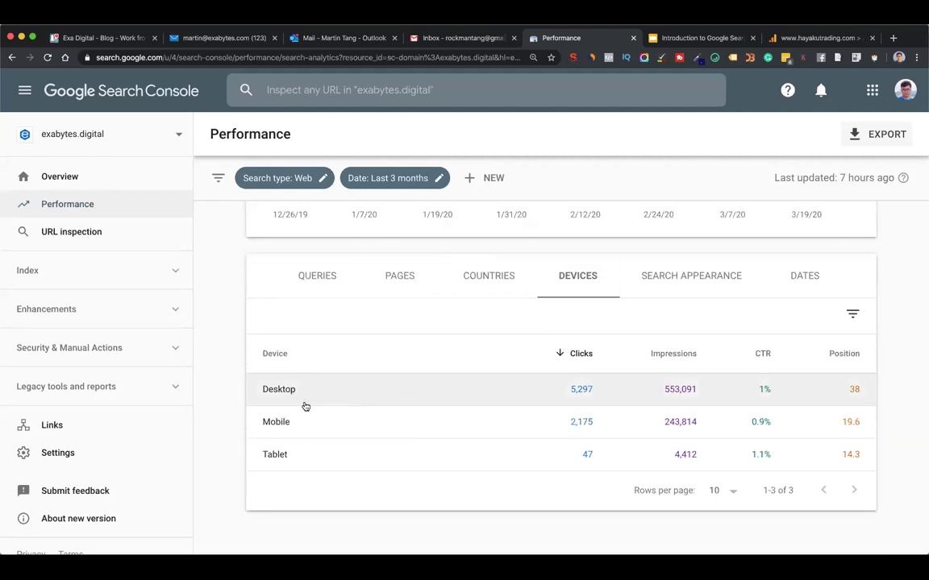
pyautogui.click(690, 278)
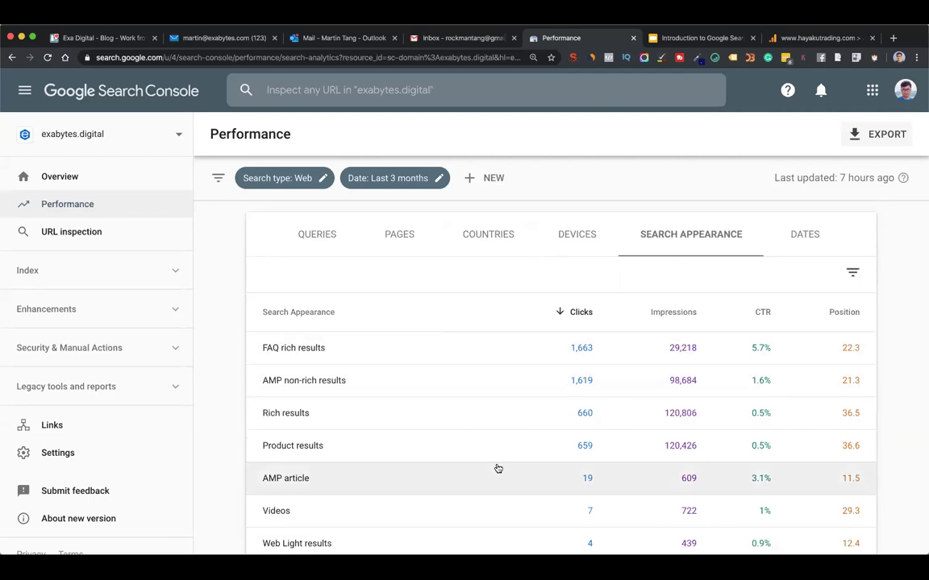
pyautogui.click(804, 235)
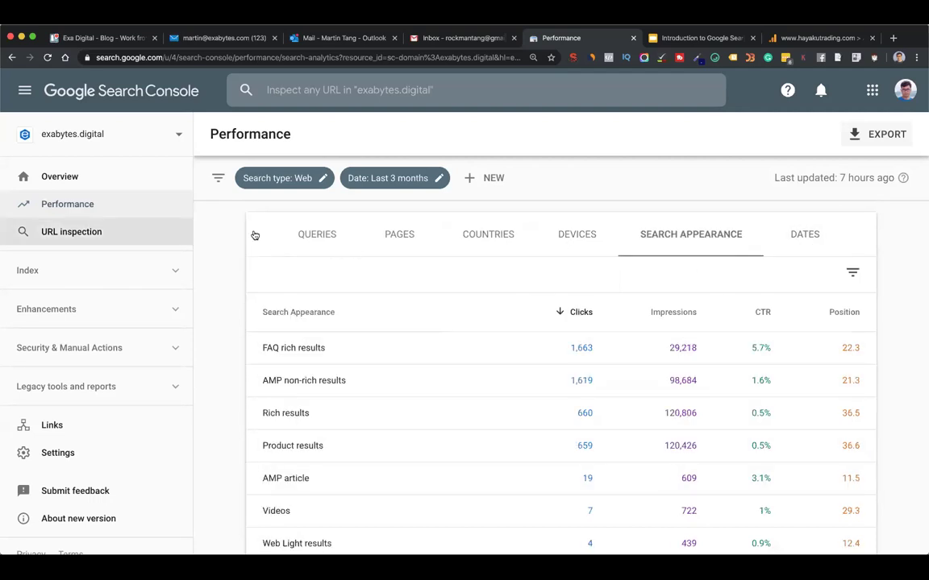
pyautogui.scroll(1, 438, 279)
pyautogui.scroll(2, 438, 280)
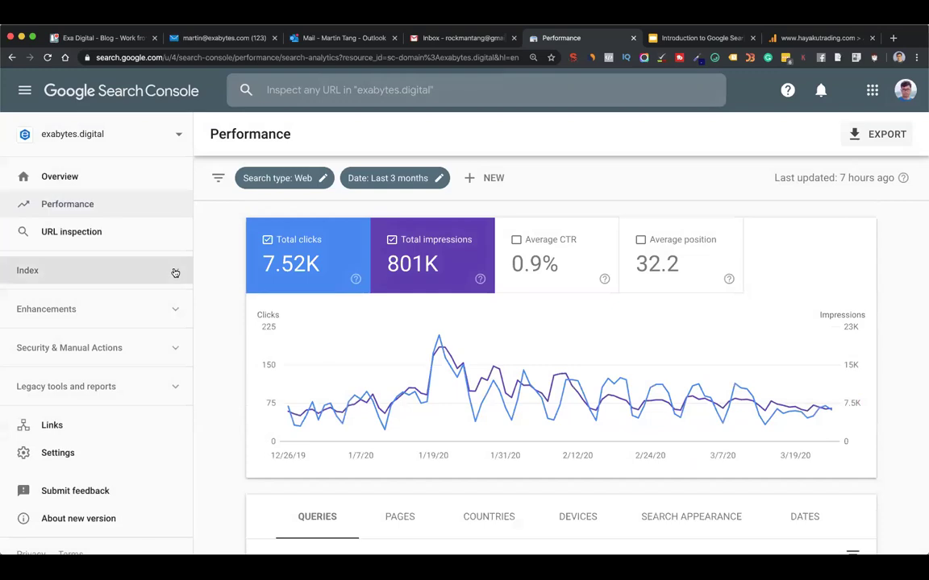
# Open the Index Coverage report's Server error (5xx) issue and check the details of its affected example URL
pyautogui.click(175, 272)
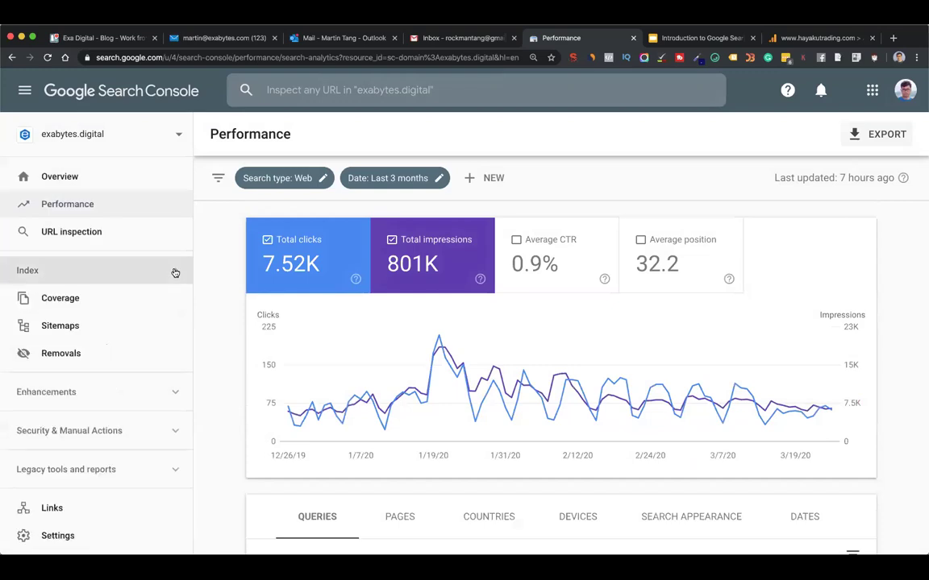
pyautogui.click(78, 305)
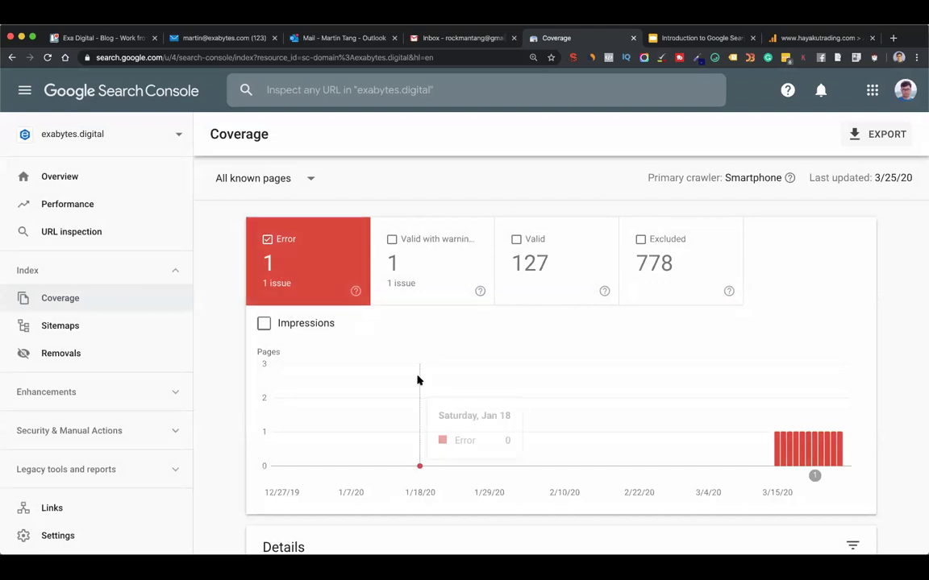
pyautogui.scroll(-2, 416, 379)
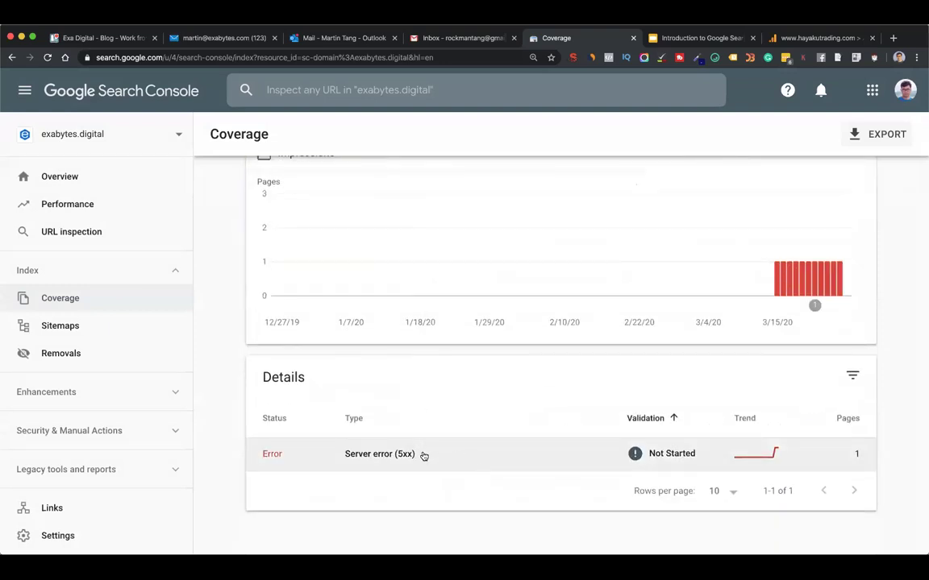
pyautogui.click(482, 457)
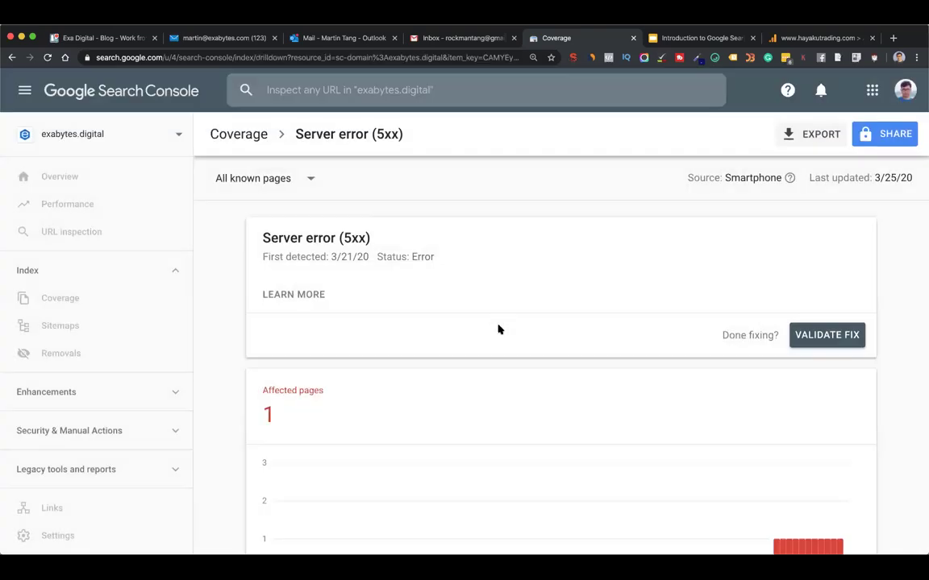
pyautogui.scroll(-3, 429, 244)
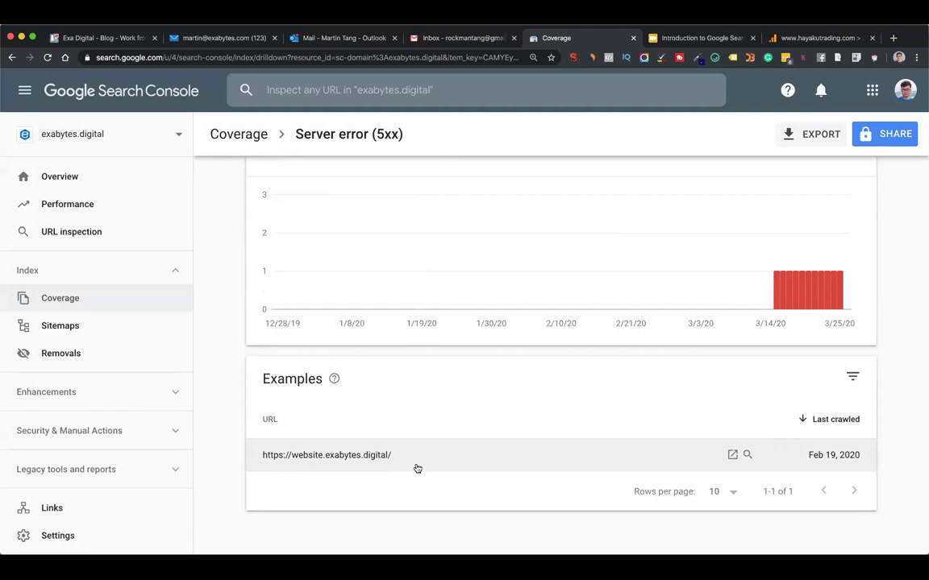
pyautogui.click(495, 468)
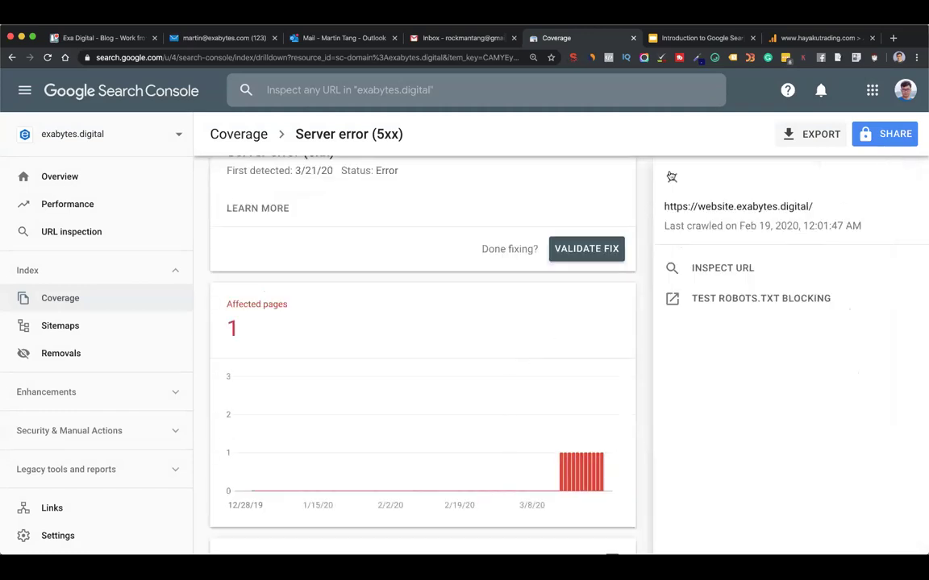
pyautogui.press('Escape')
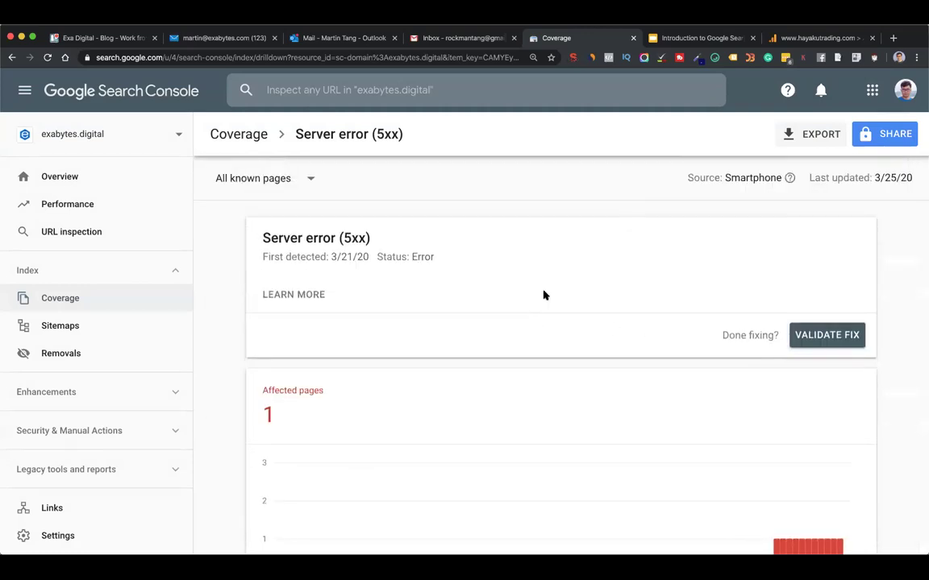
# Start fix validation for the Server error (5xx) coverage issue
pyautogui.scroll(-1, 334, 257)
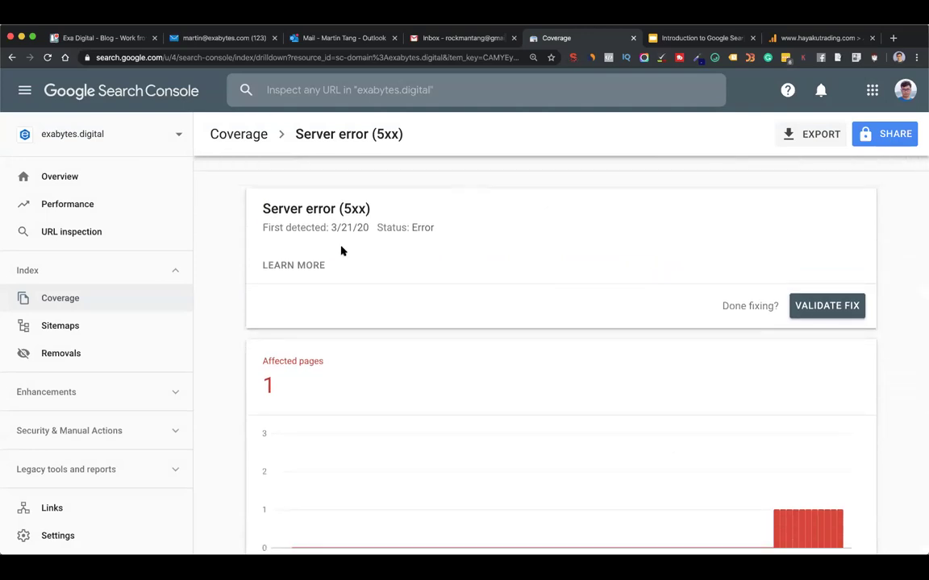
pyautogui.scroll(-2, 473, 313)
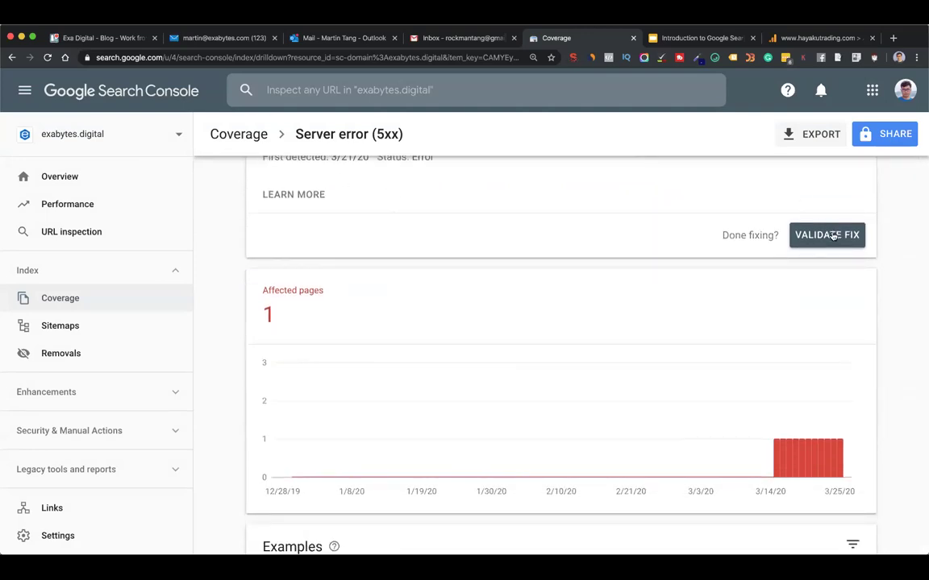
pyautogui.click(832, 235)
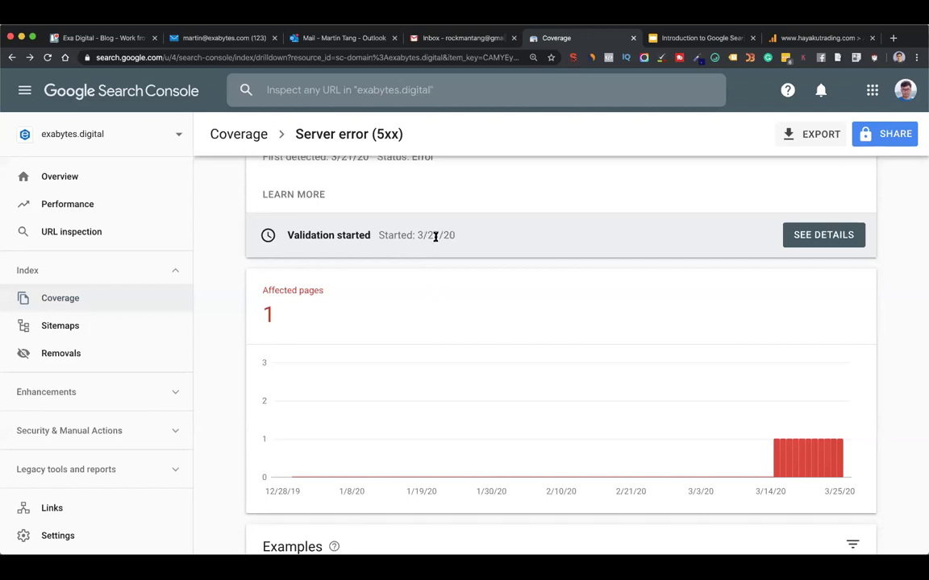
pyautogui.scroll(2, 440, 244)
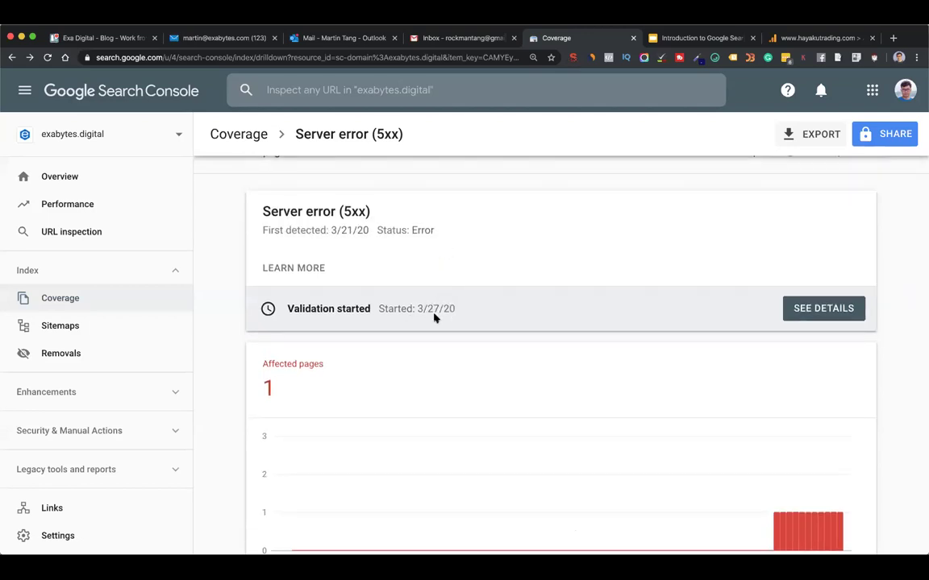
pyautogui.scroll(-5, 439, 340)
pyautogui.scroll(5, 564, 283)
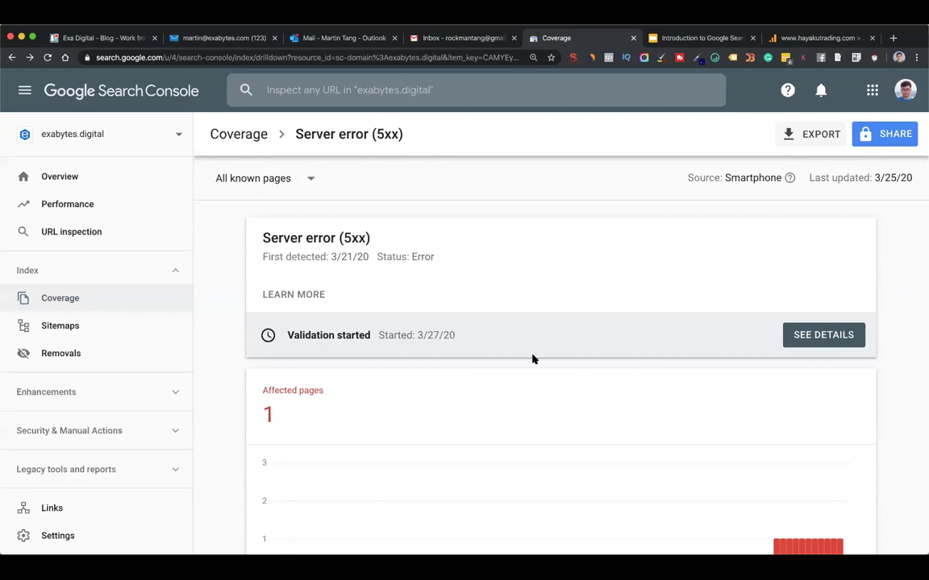
# Return to the Coverage report and show only the pages that are valid with warnings
pyautogui.click(89, 299)
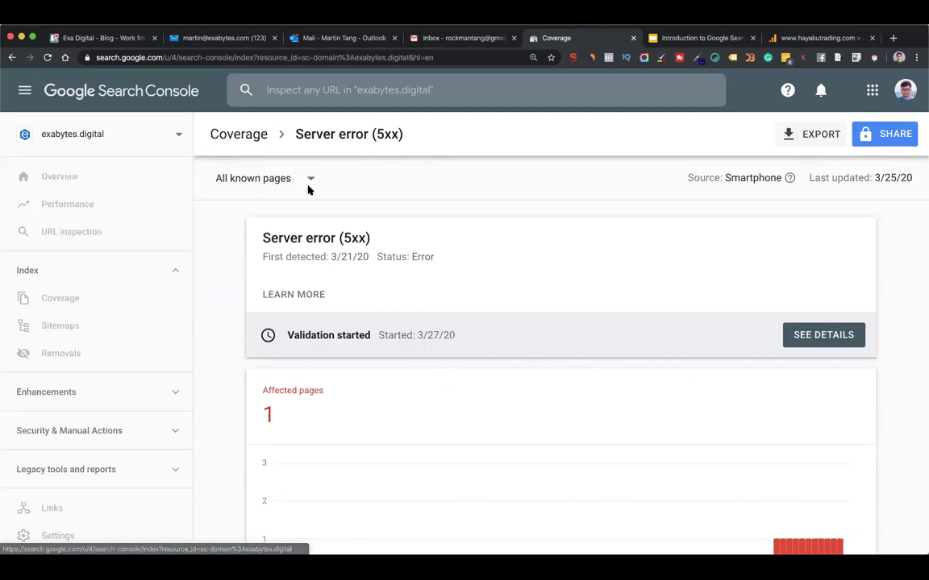
pyautogui.click(434, 262)
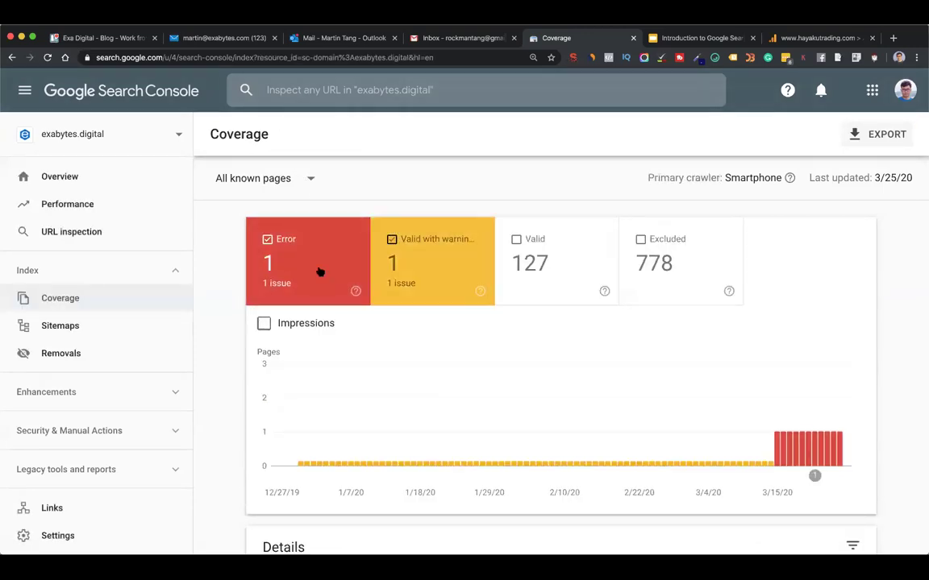
pyautogui.click(321, 271)
pyautogui.scroll(-3, 434, 376)
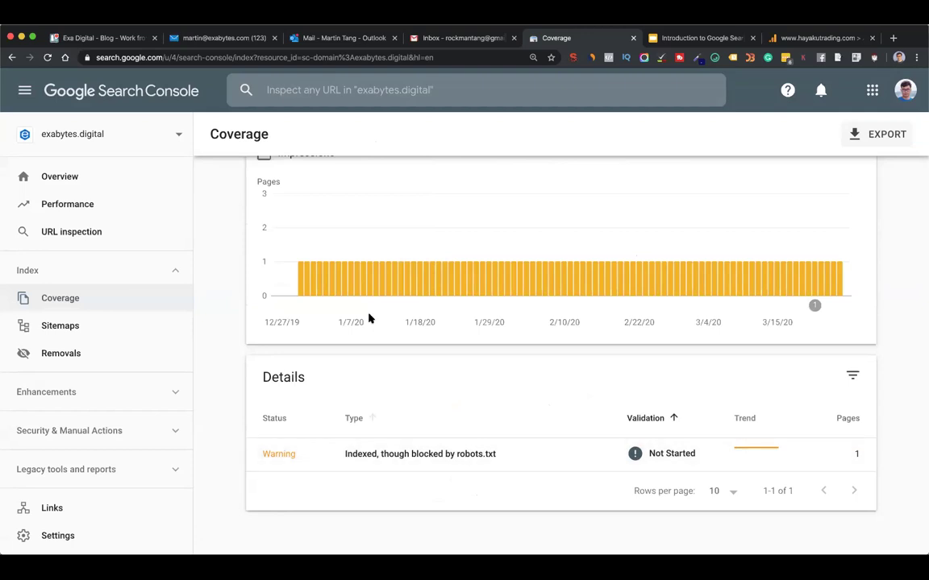
# Open the "Indexed, though blocked by robots.txt" warning and examine its affected page
pyautogui.click(510, 455)
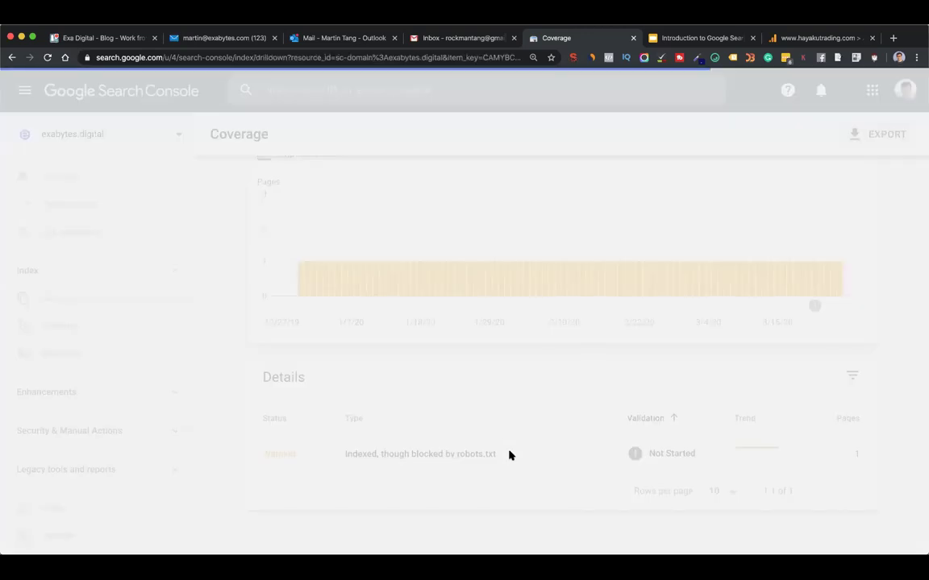
pyautogui.scroll(-1, 474, 241)
pyautogui.scroll(-3, 474, 232)
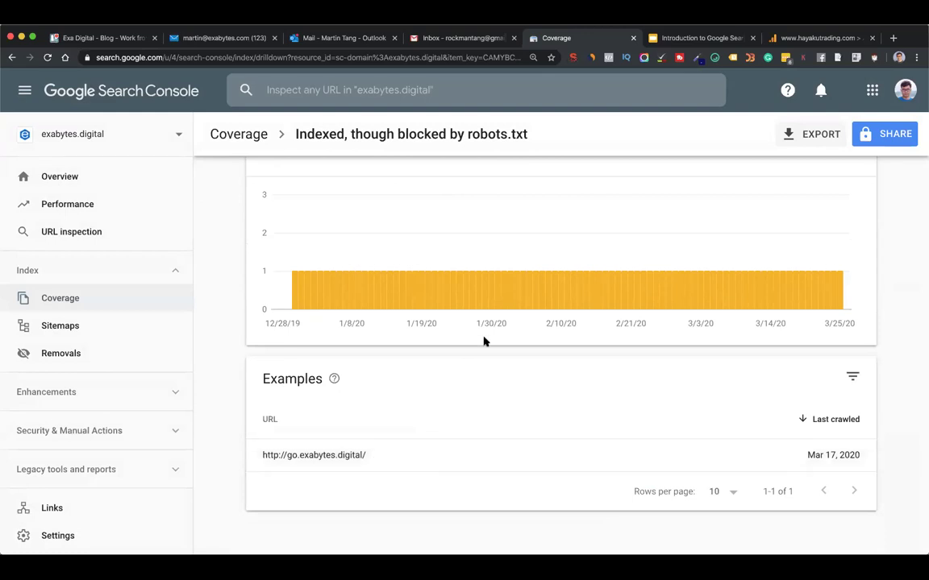
pyautogui.scroll(4, 483, 340)
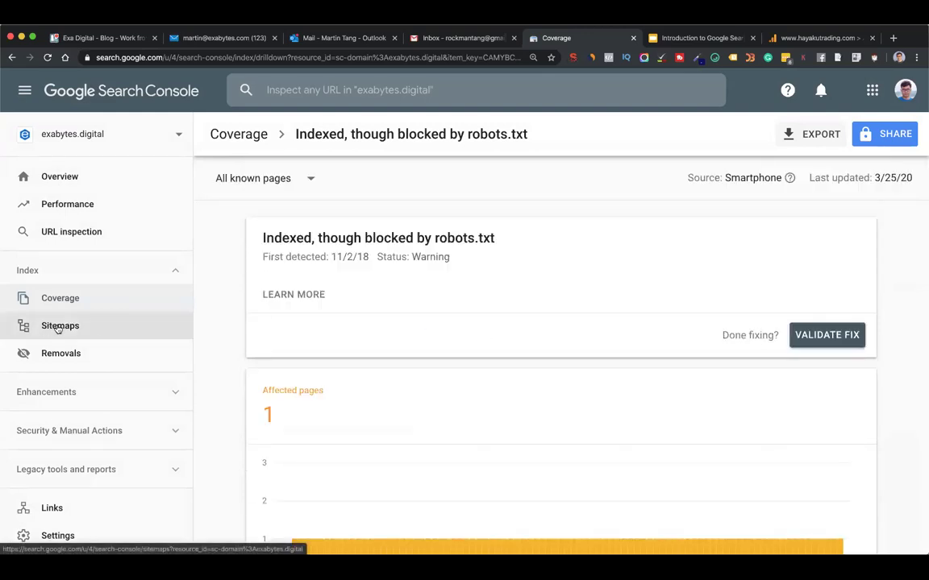
# Review the Sitemaps report and check the temporary removals and outdated content requests in the Removals report
pyautogui.click(90, 326)
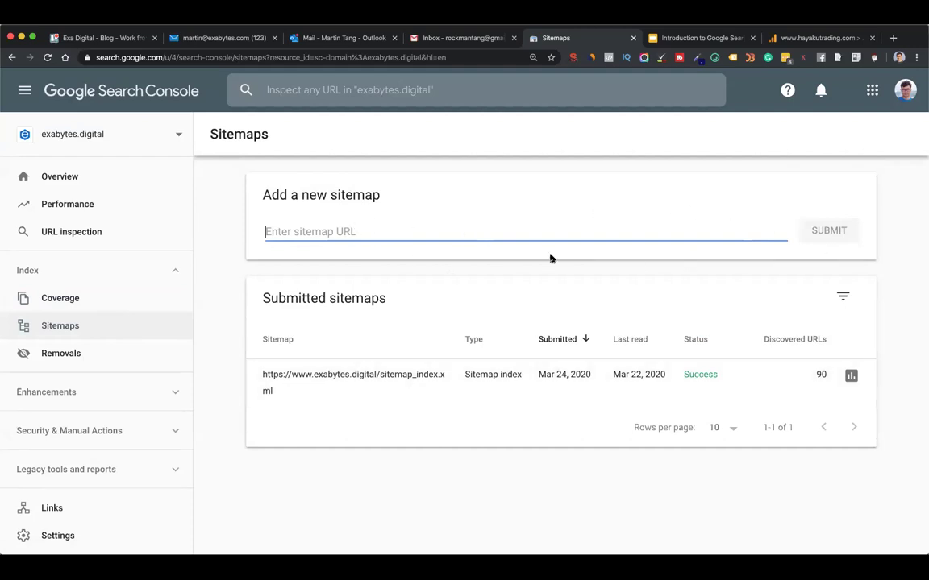
pyautogui.click(92, 351)
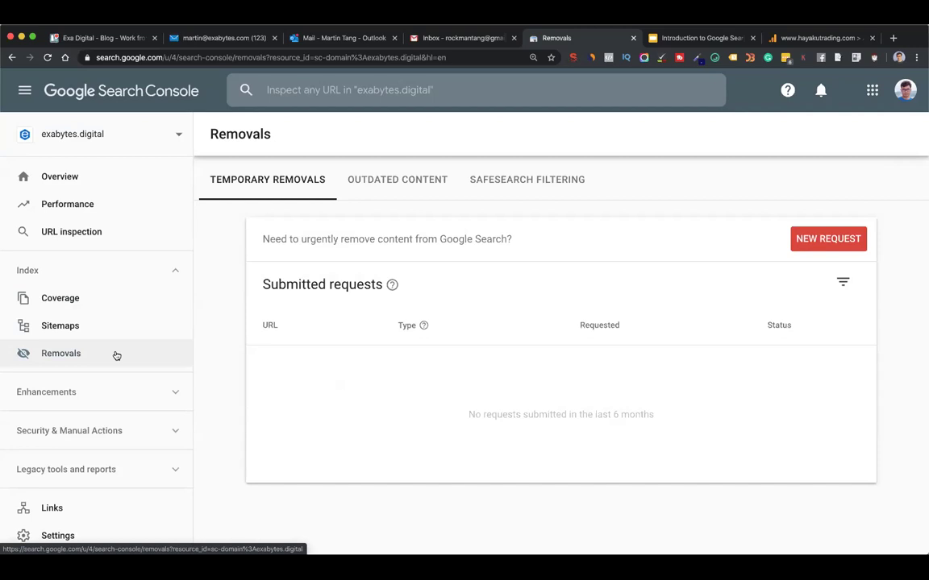
pyautogui.click(410, 179)
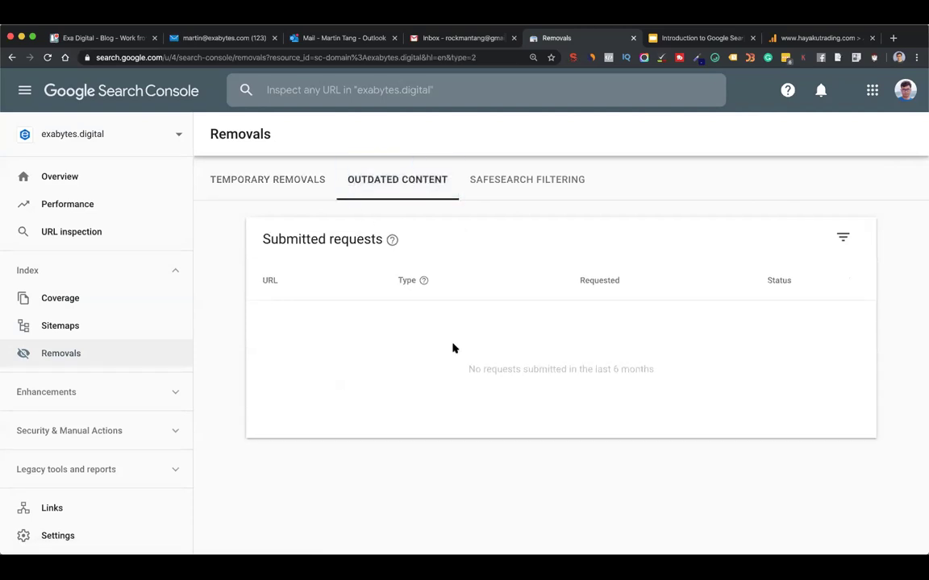
pyautogui.click(264, 175)
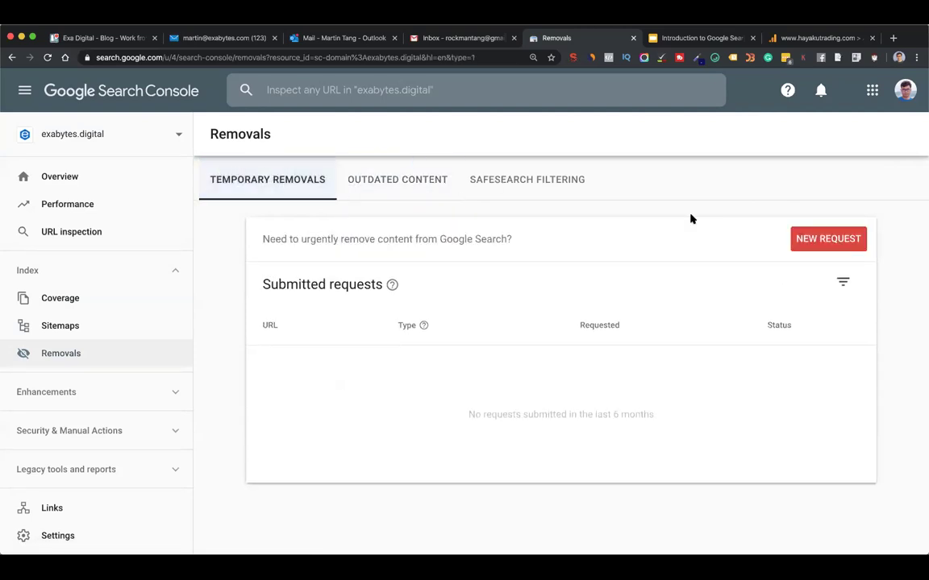
# Review the new removal request form, comparing its Temporarily remove URL and Clear cached URL options, and close it without submitting
pyautogui.click(836, 241)
pyautogui.click(358, 312)
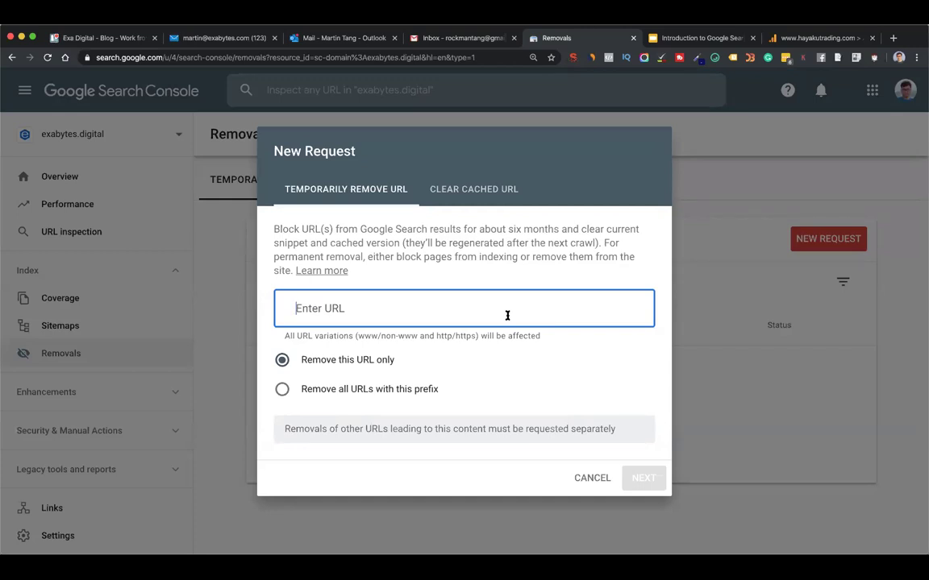
pyautogui.click(393, 393)
pyautogui.click(325, 360)
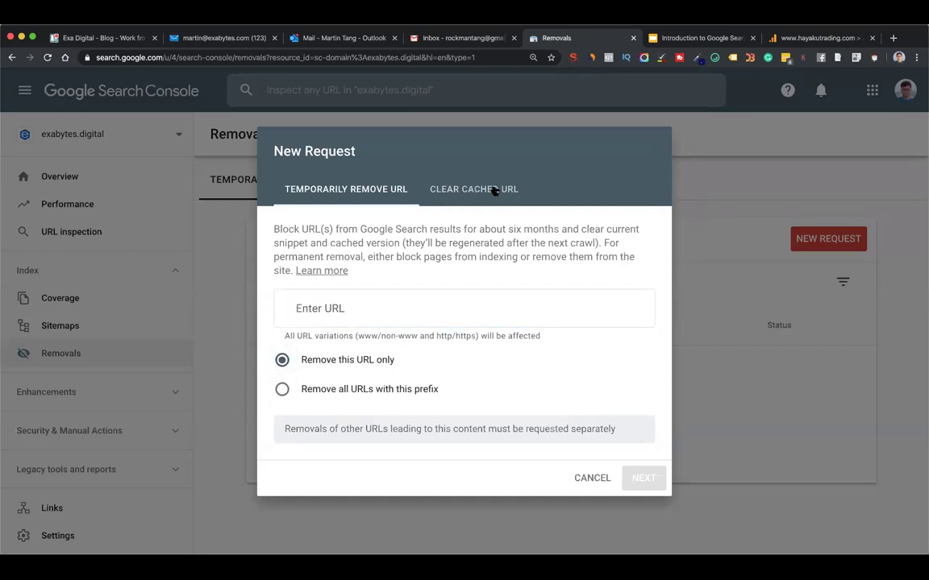
pyautogui.click(494, 191)
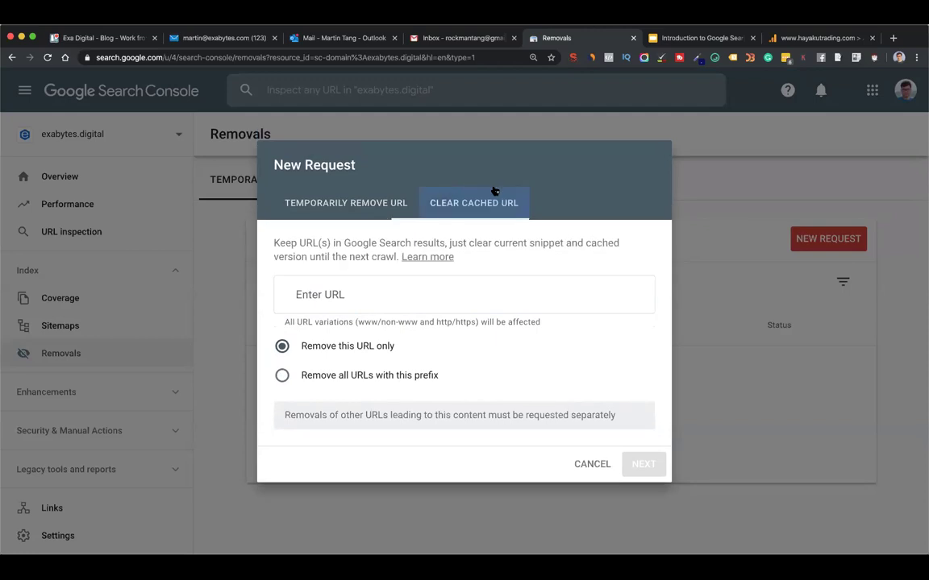
pyautogui.click(356, 205)
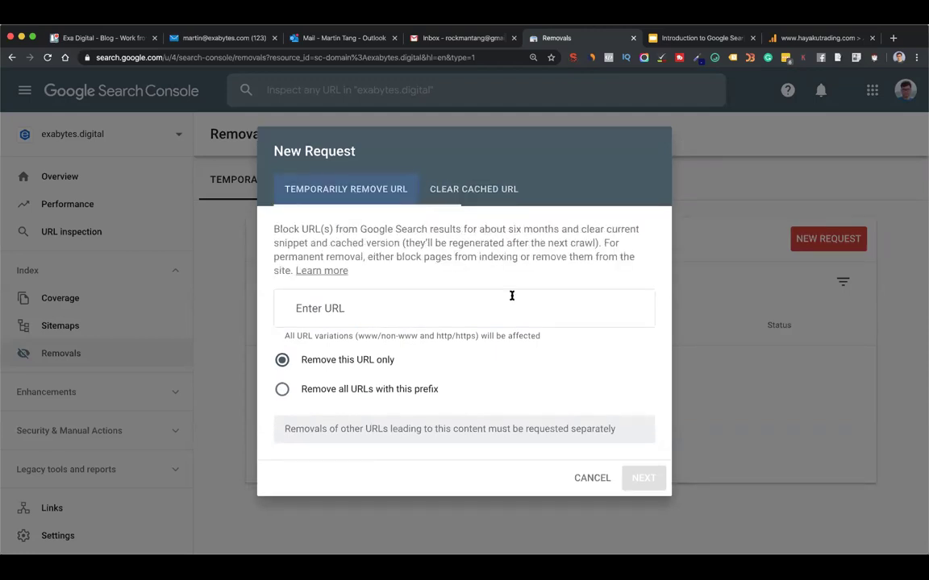
pyautogui.click(593, 479)
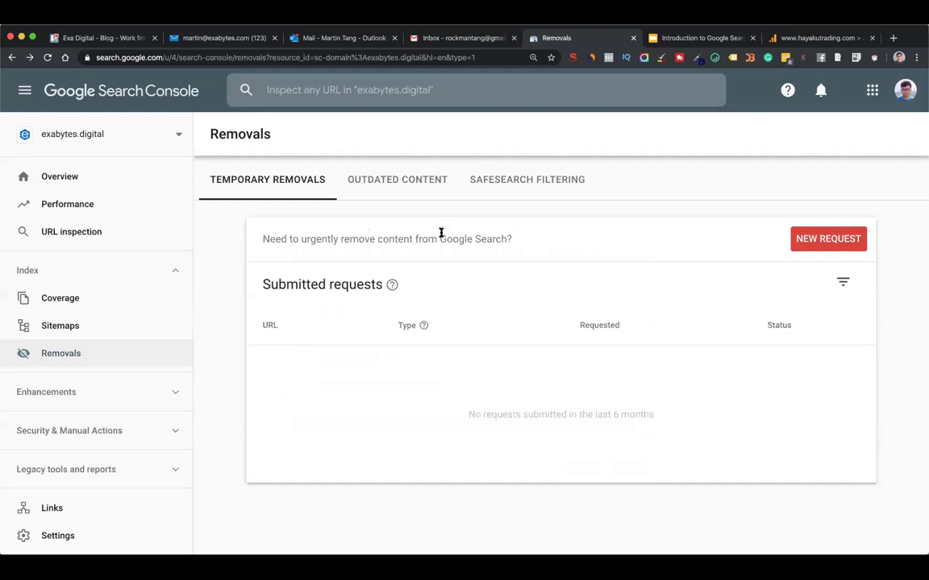
# Reopen the new removal request form and compare the single-URL and prefix choices and both request types, leaving without a submission
pyautogui.click(839, 240)
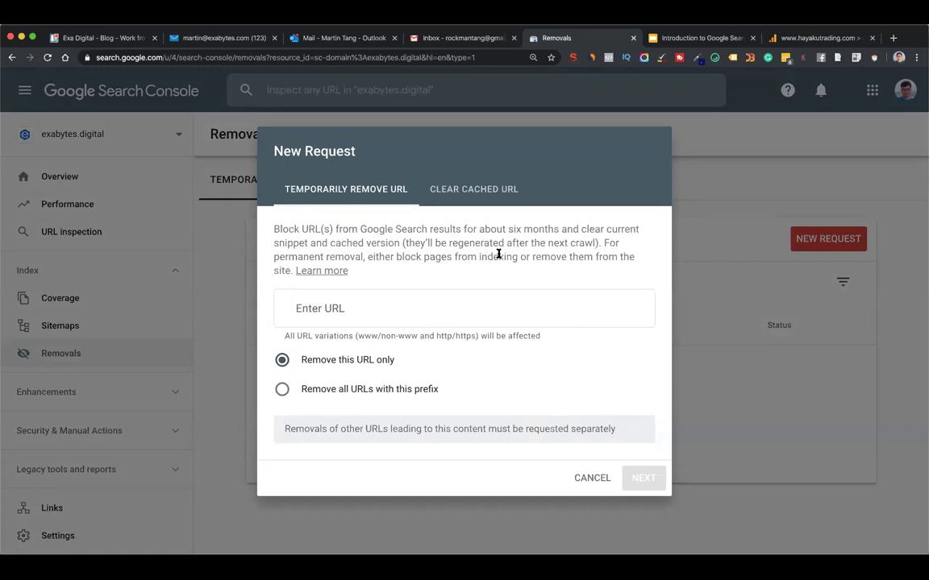
pyautogui.click(389, 390)
pyautogui.click(364, 359)
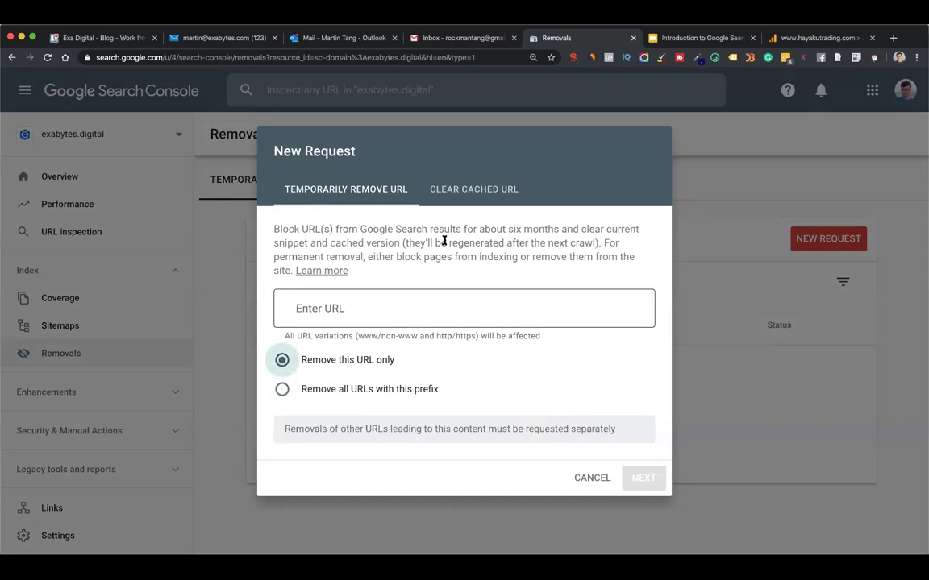
pyautogui.click(490, 194)
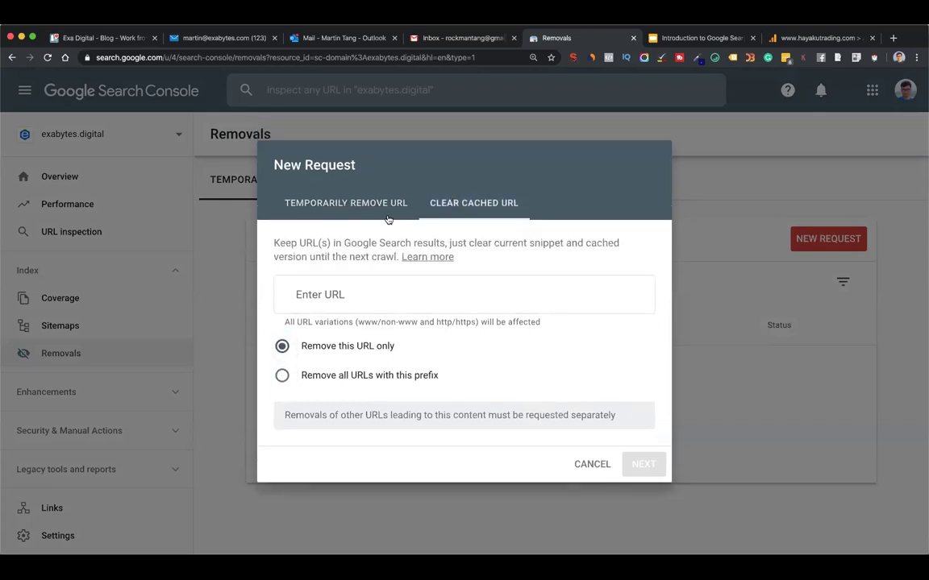
pyautogui.click(282, 198)
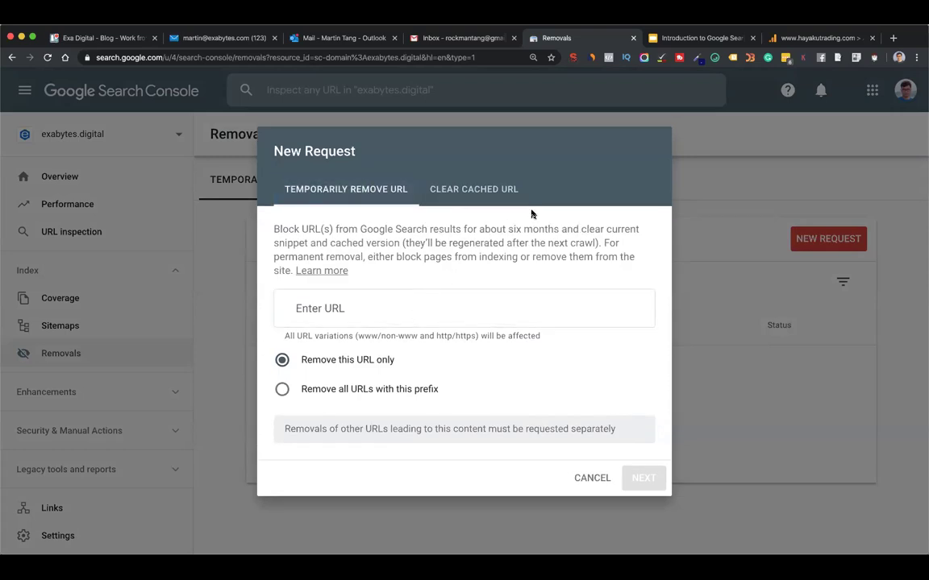
pyautogui.click(464, 187)
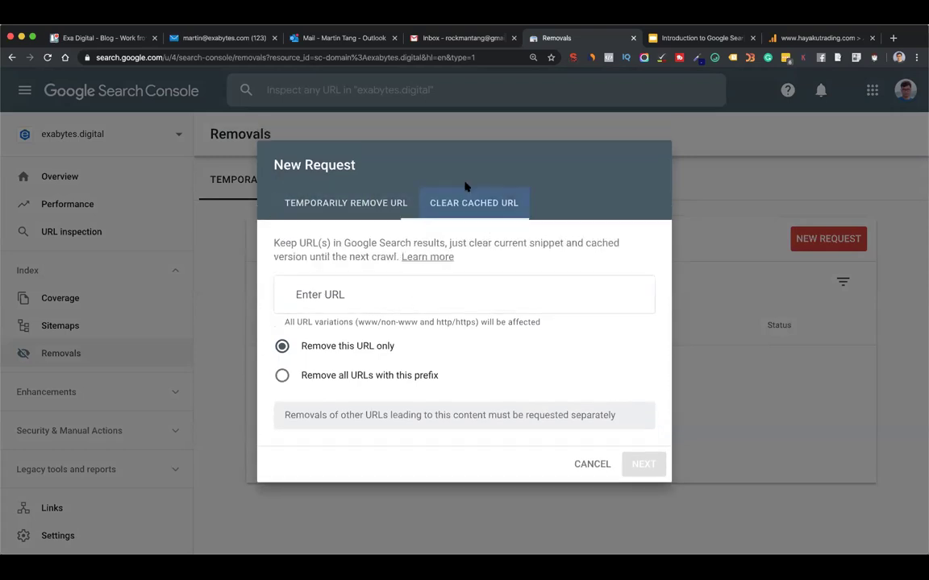
pyautogui.click(369, 208)
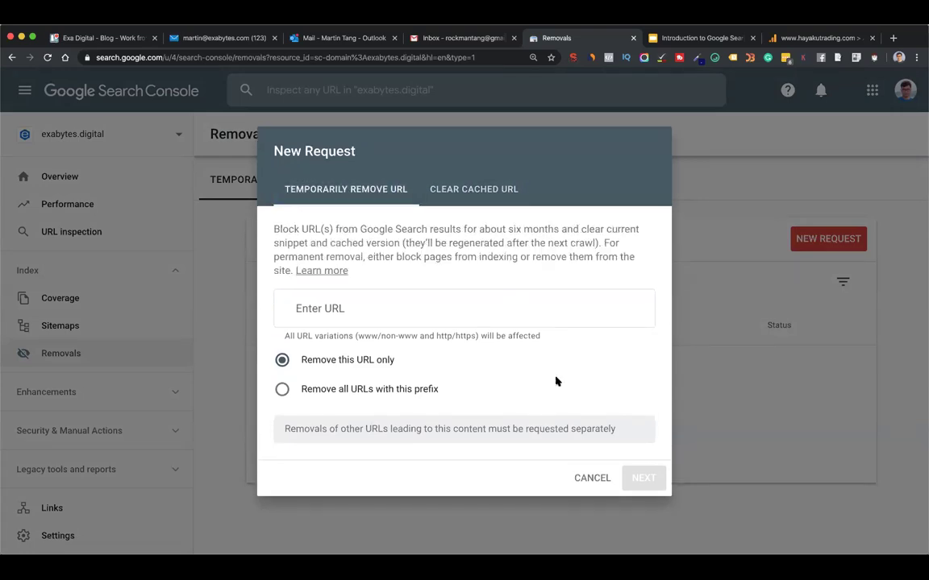
pyautogui.click(587, 476)
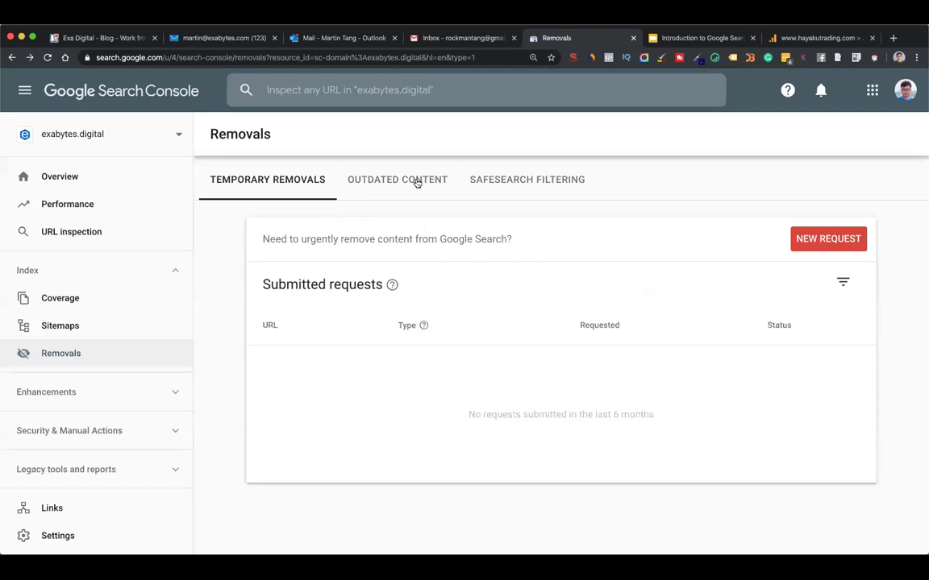
# Check the outdated content and SafeSearch filtering requests in the Removals report, and return to the temporary removals
pyautogui.click(417, 183)
pyautogui.click(556, 182)
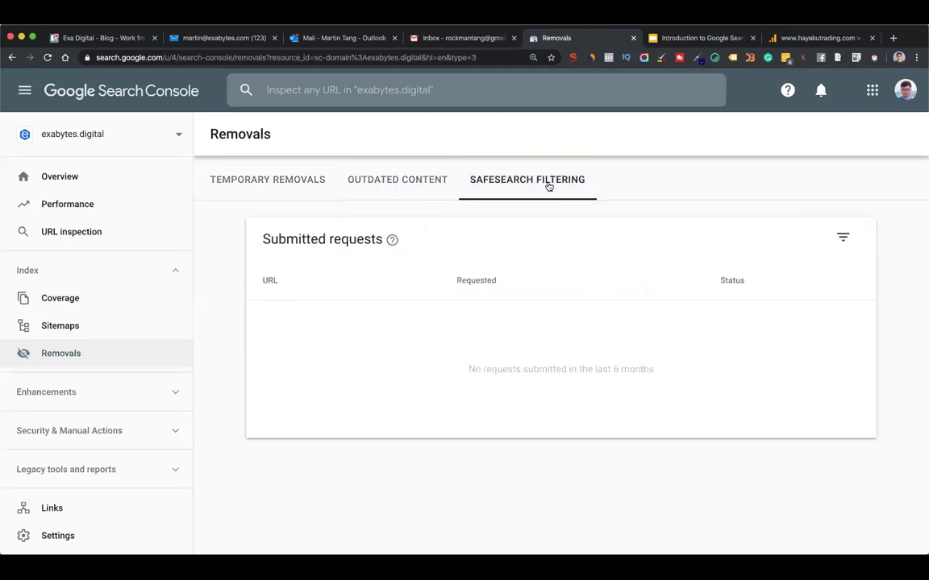
pyautogui.click(394, 187)
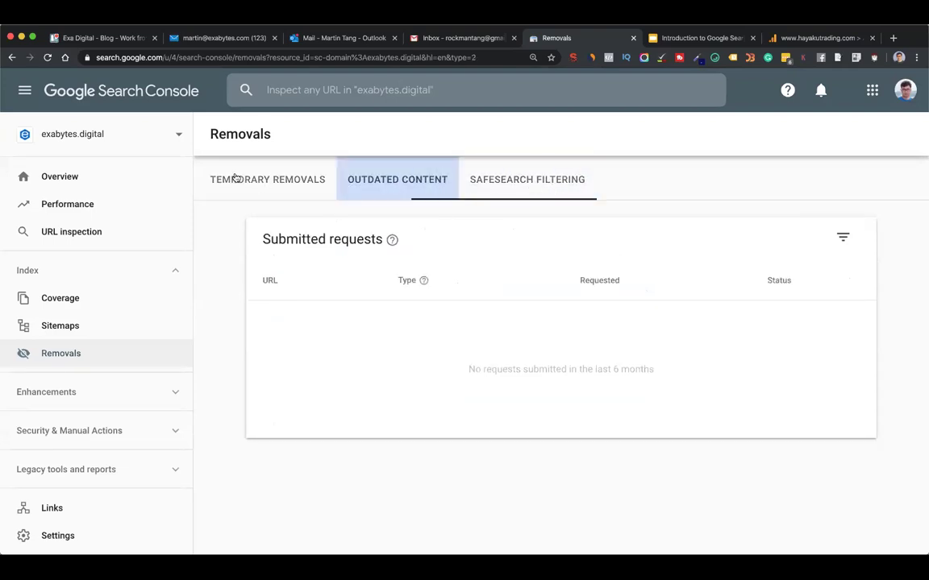
pyautogui.click(239, 179)
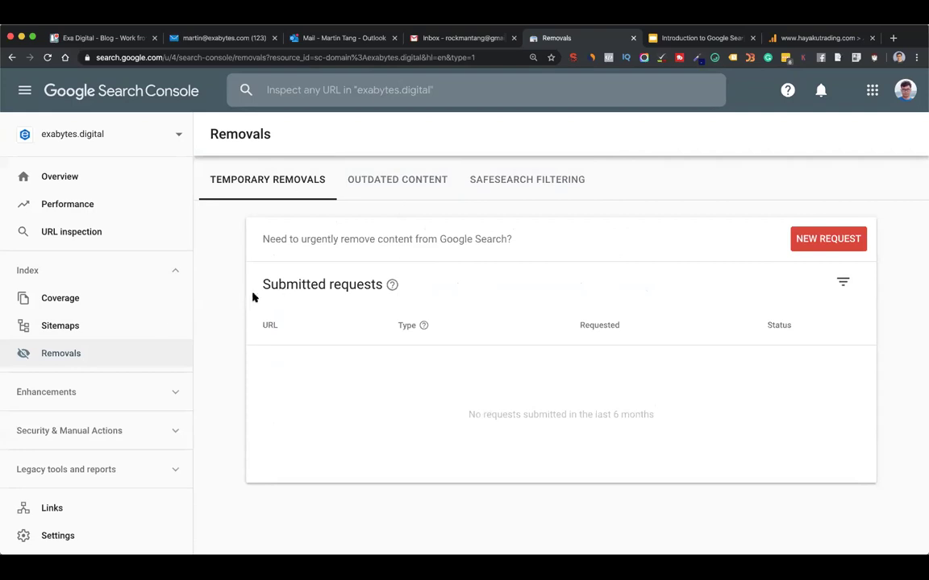
# Expand the Enhancements reports and examine the mobile and desktop charts in the Speed (experimental) report
pyautogui.click(169, 392)
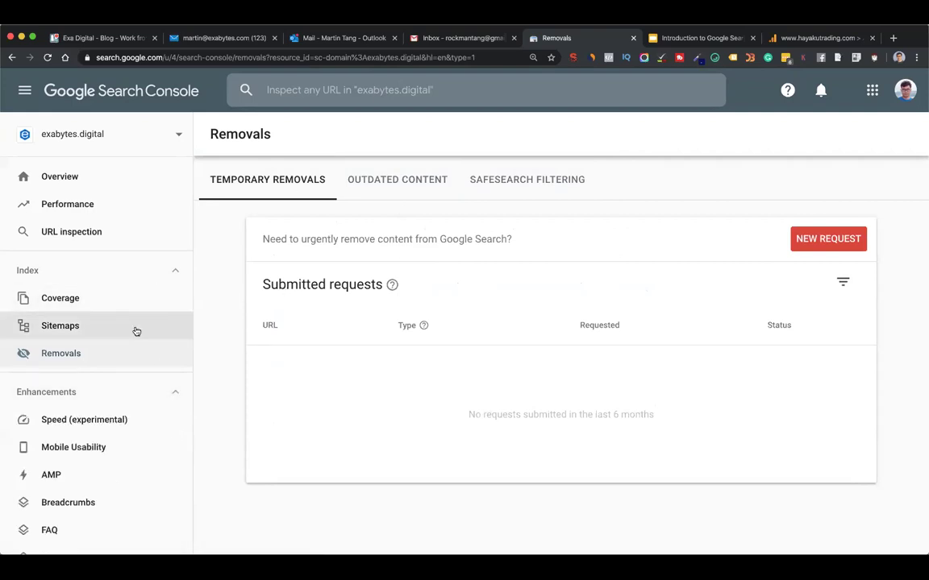
pyautogui.scroll(-3, 134, 332)
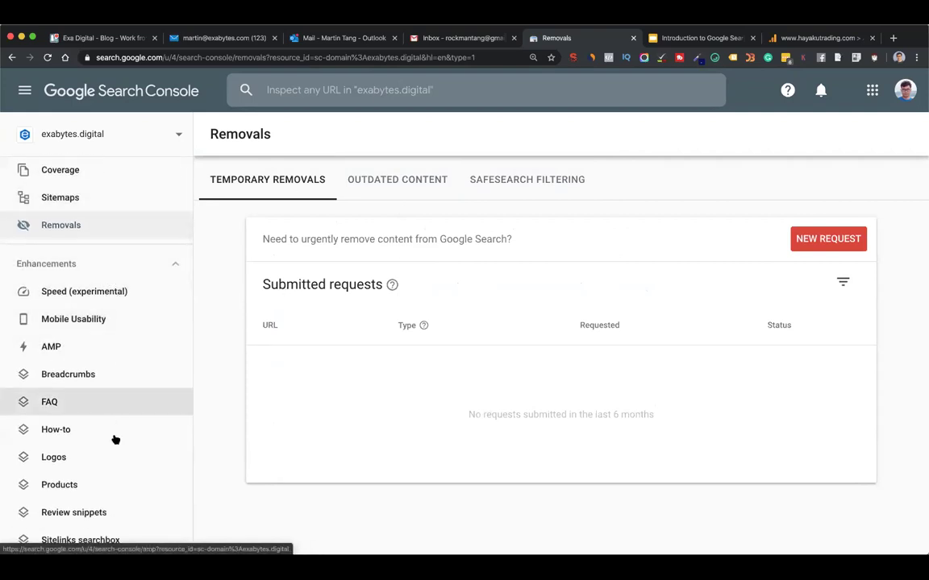
pyautogui.scroll(-2, 118, 373)
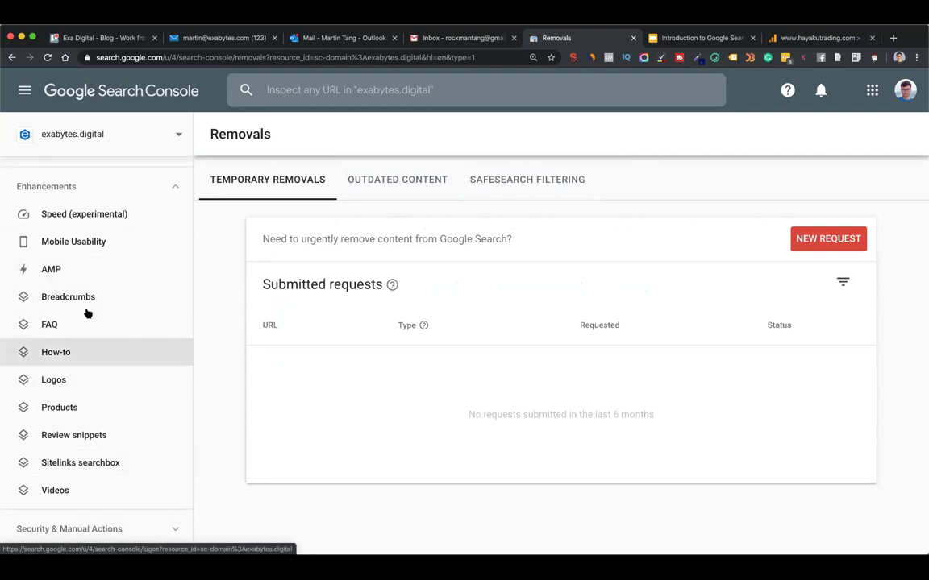
pyautogui.click(103, 212)
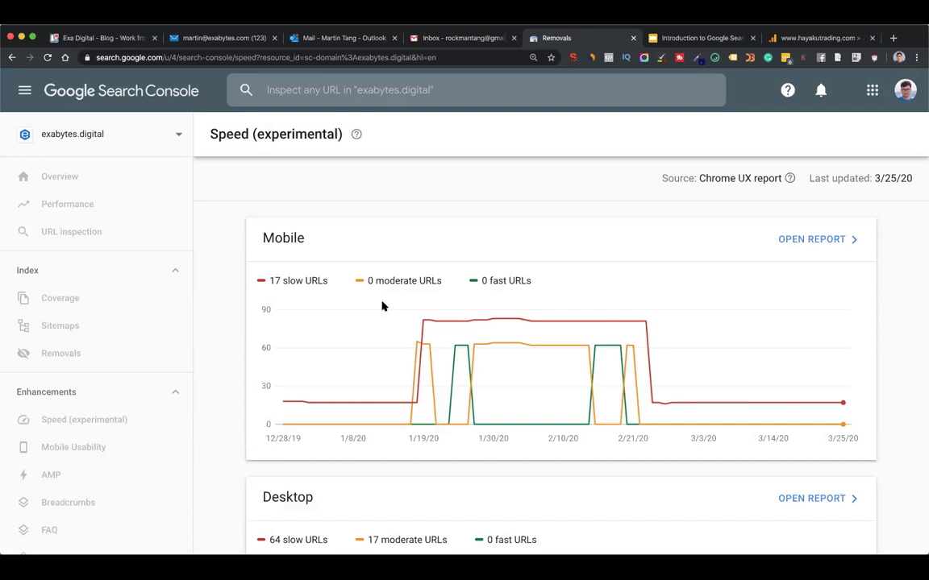
pyautogui.scroll(-3, 366, 286)
pyautogui.scroll(3, 360, 274)
pyautogui.scroll(-2, 360, 273)
# Open the Mobile Usability report and examine its error chart and the list of issue types with their validation status
pyautogui.scroll(-3, 96, 378)
pyautogui.click(75, 341)
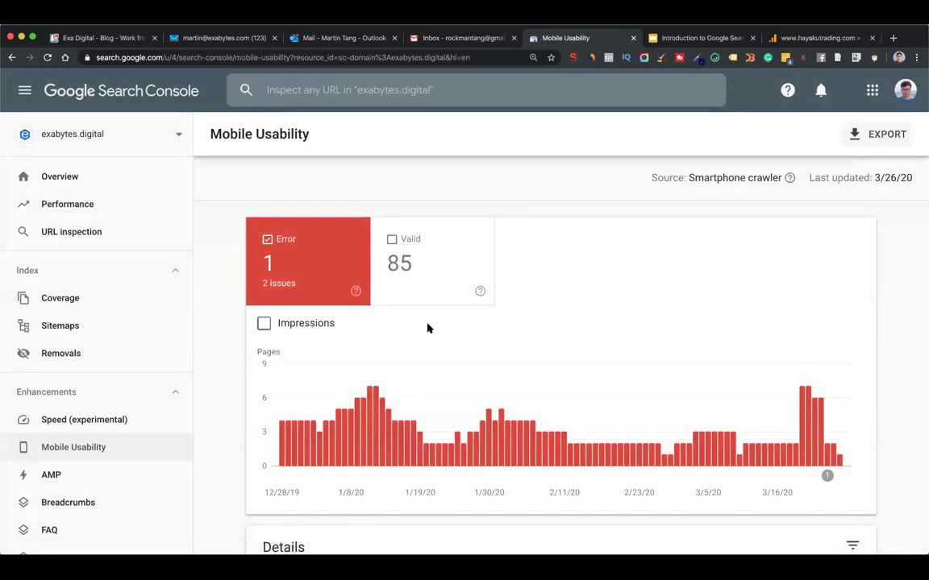
pyautogui.scroll(-5, 429, 328)
pyautogui.scroll(-1, 434, 450)
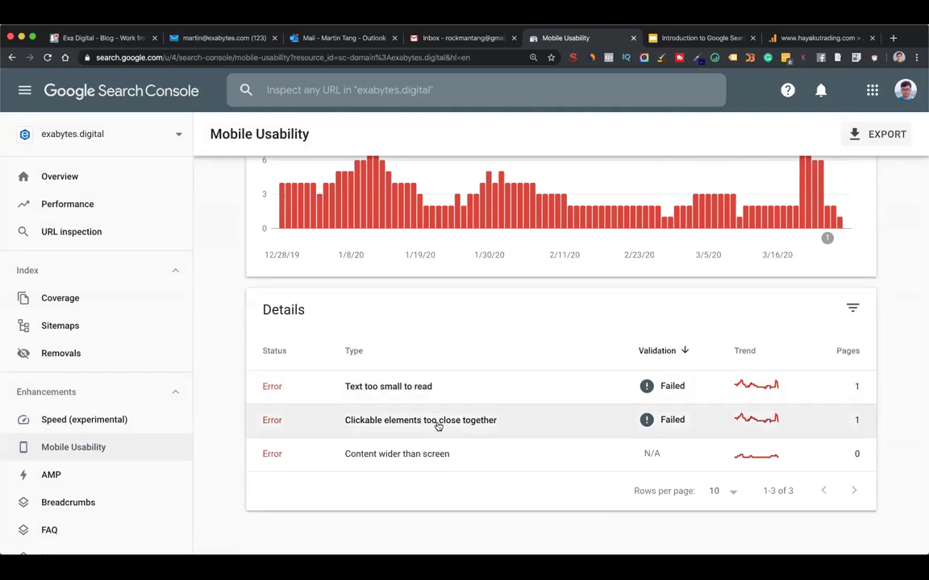
pyautogui.scroll(2, 516, 421)
pyautogui.scroll(3, 516, 421)
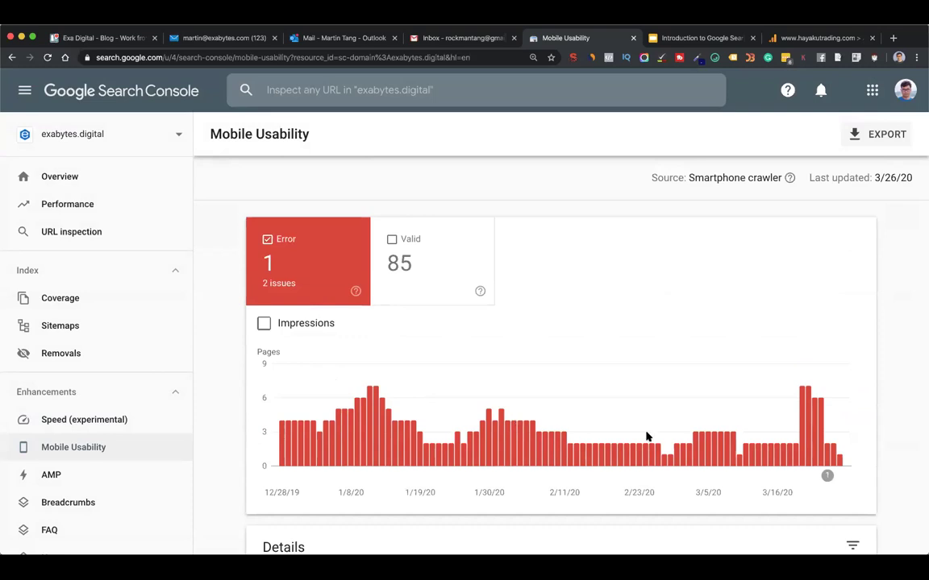
pyautogui.scroll(-5, 629, 358)
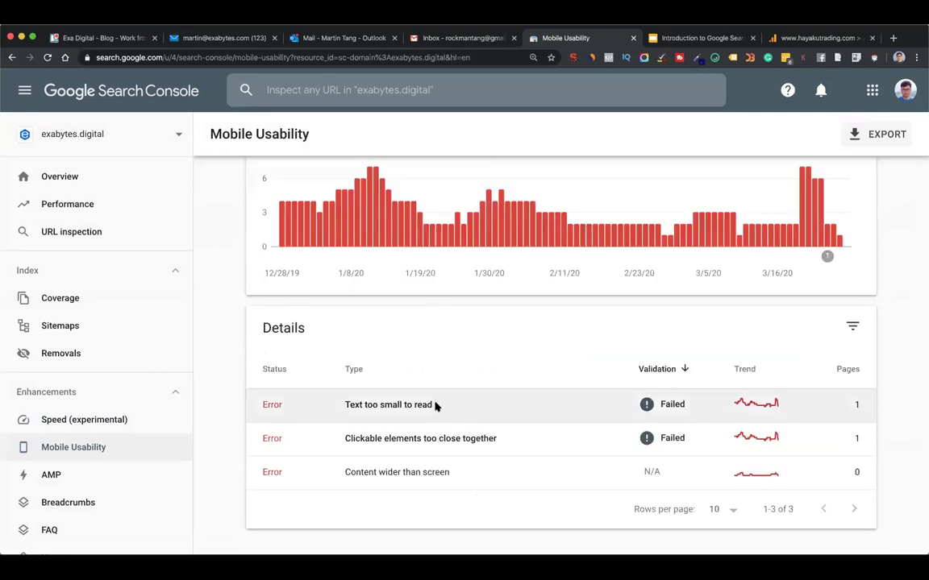
pyautogui.scroll(5, 452, 460)
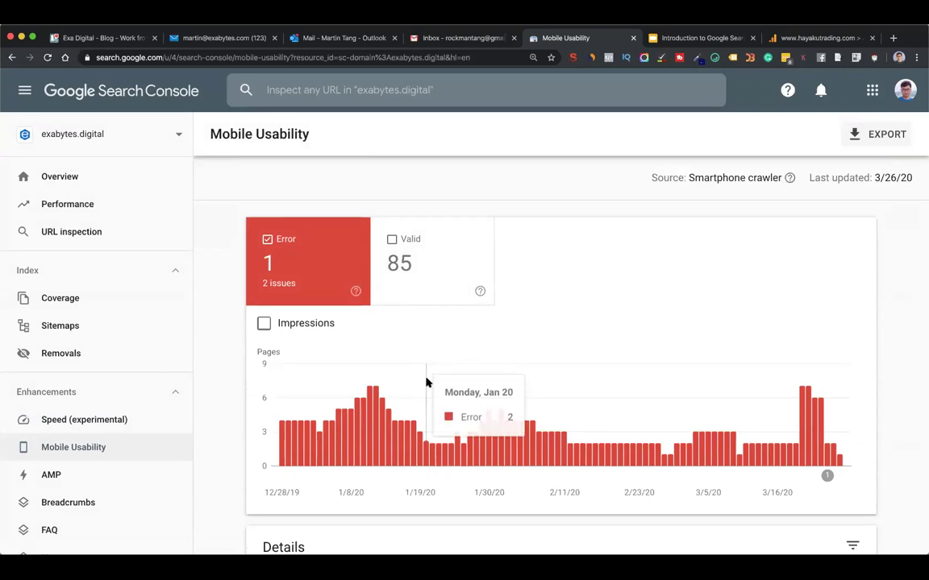
pyautogui.scroll(-5, 472, 381)
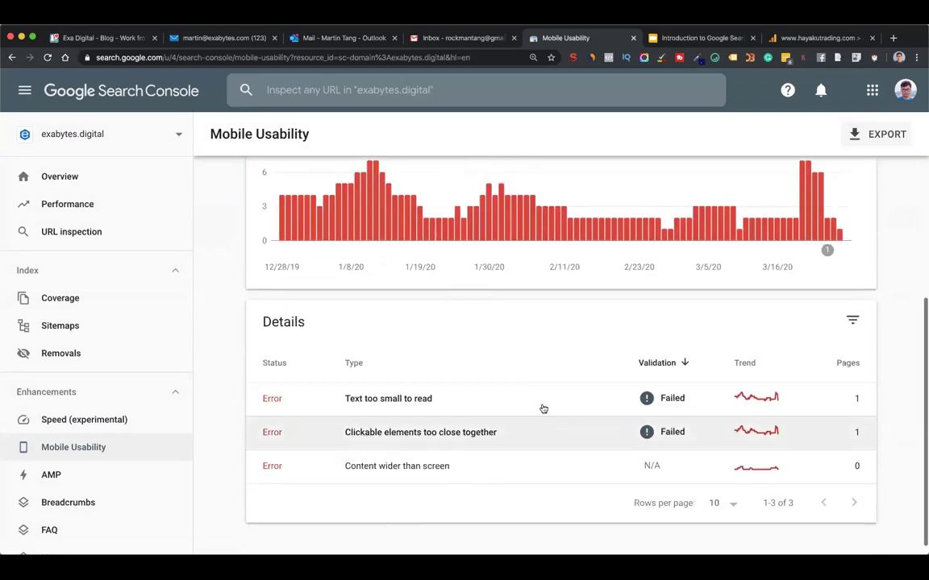
pyautogui.scroll(2, 522, 425)
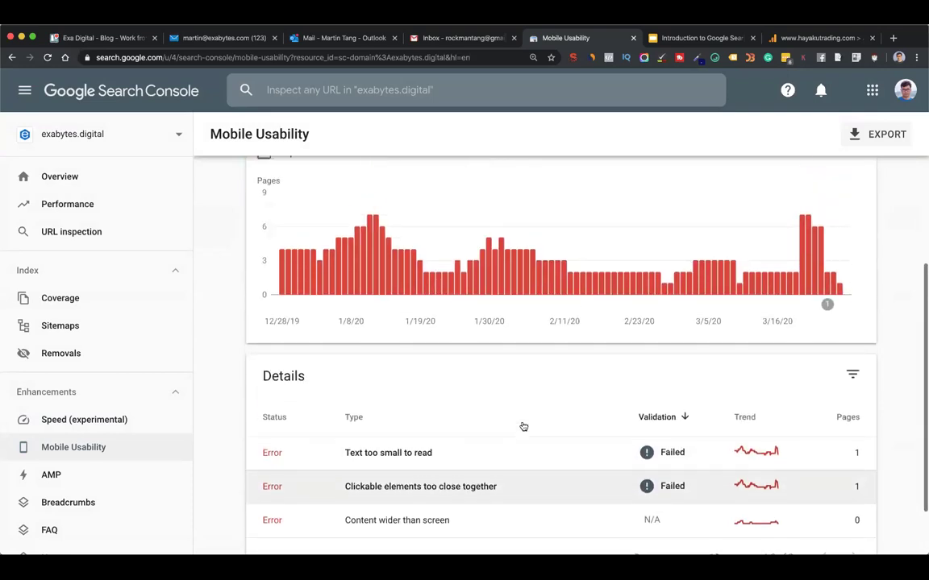
pyautogui.scroll(4, 523, 426)
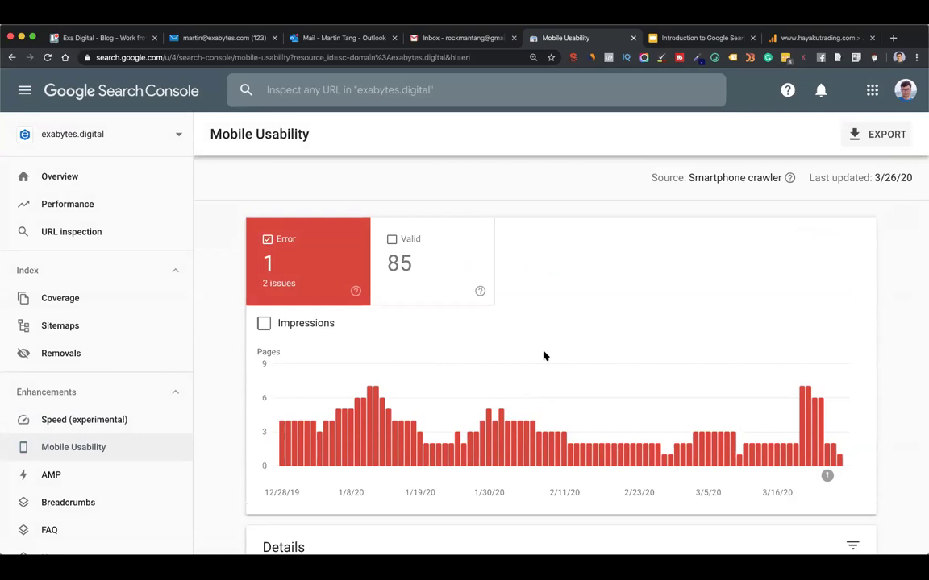
pyautogui.scroll(-5, 574, 357)
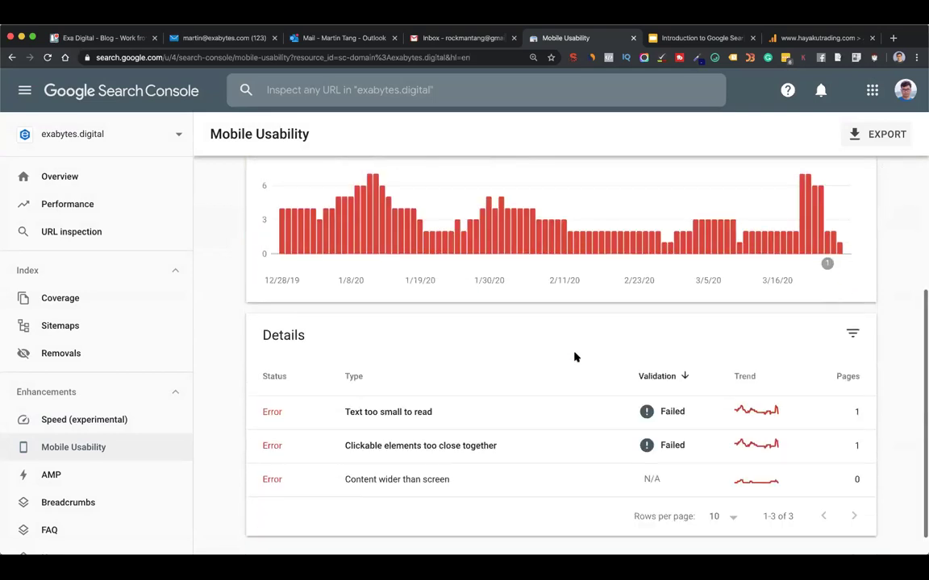
pyautogui.scroll(5, 576, 358)
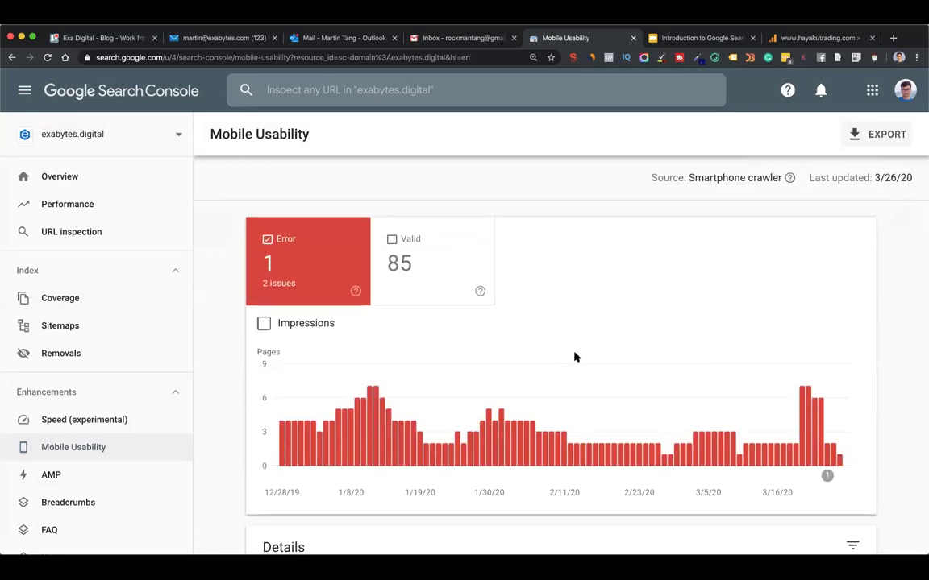
pyautogui.scroll(-5, 575, 357)
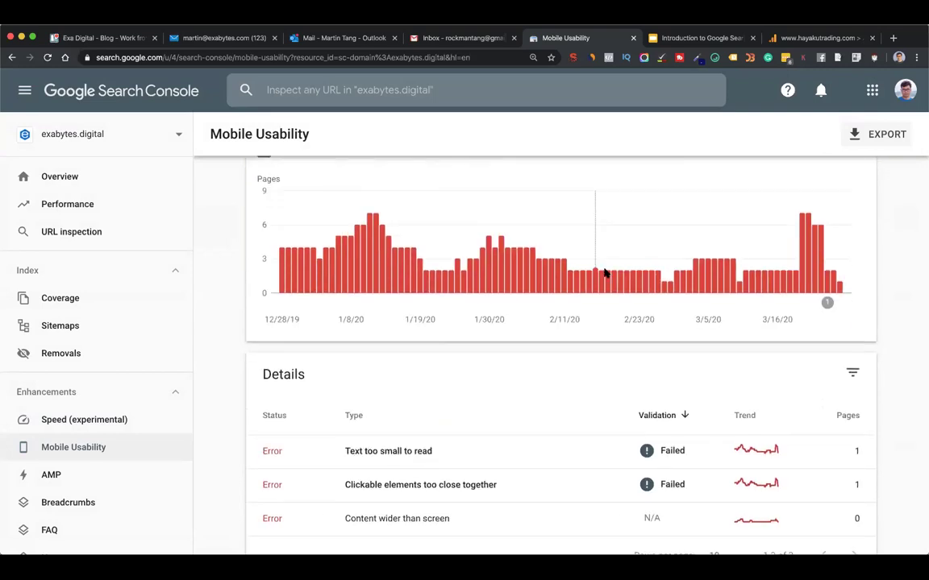
pyautogui.scroll(5, 603, 272)
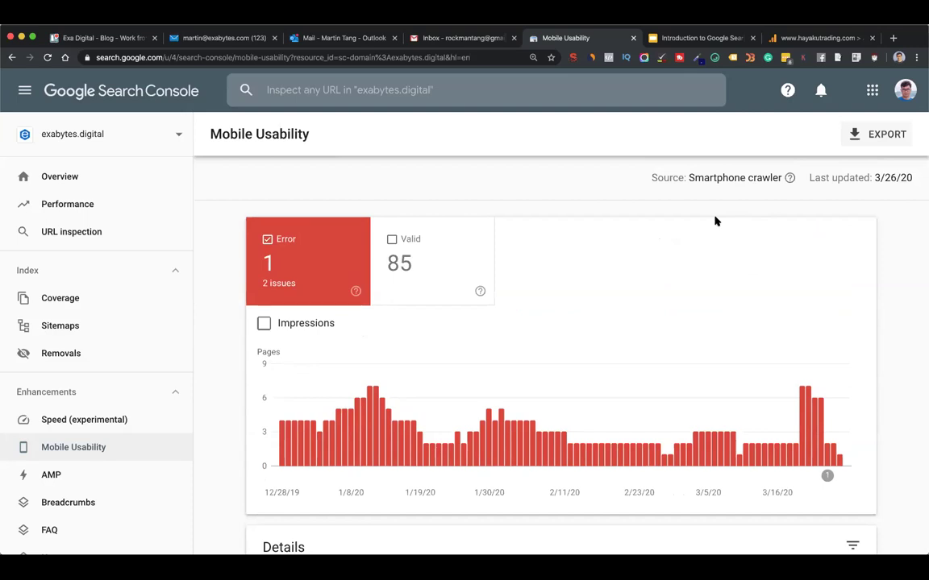
pyautogui.scroll(-3, 574, 212)
pyautogui.scroll(2, 575, 211)
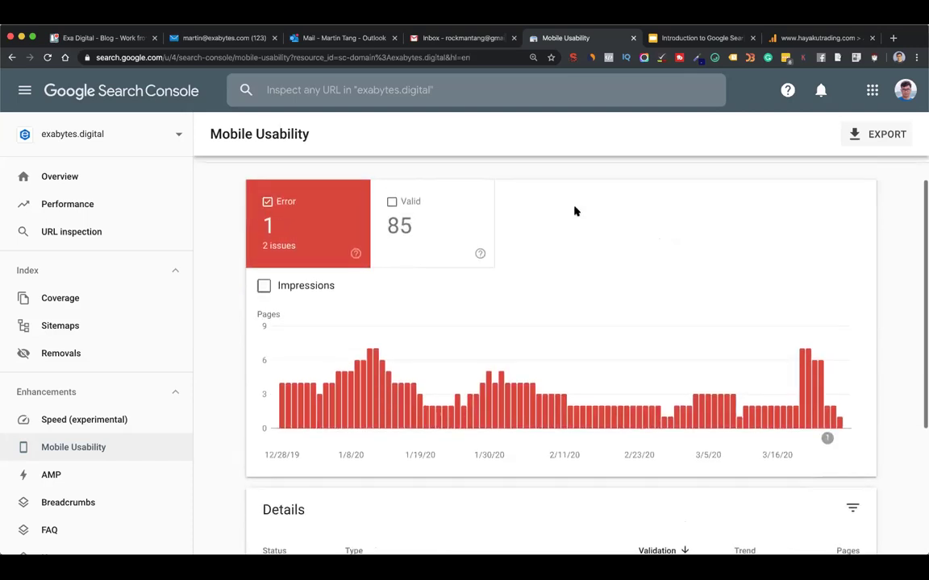
pyautogui.scroll(-3, 494, 316)
# Open the AMP report and examine its error chart and issue details
pyautogui.scroll(-5, 118, 406)
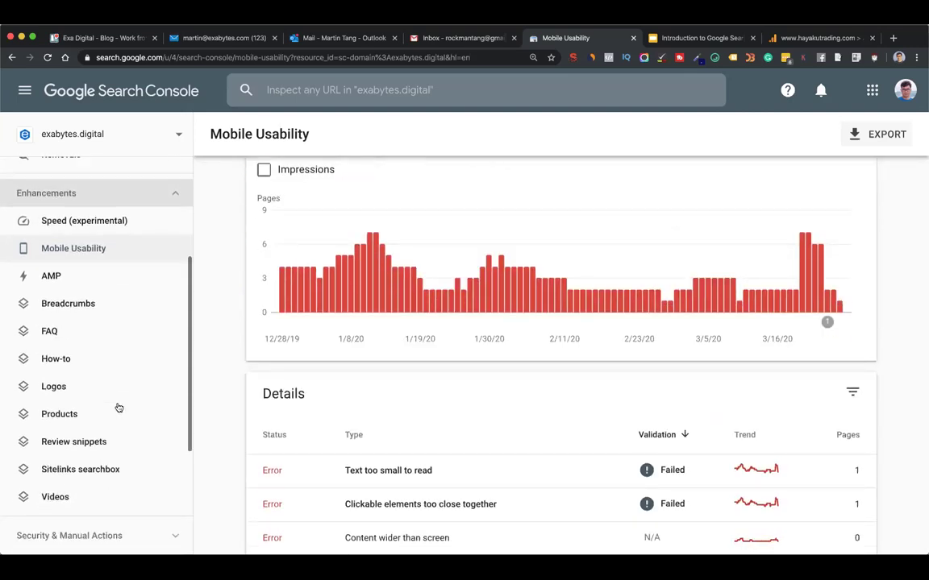
pyautogui.click(92, 275)
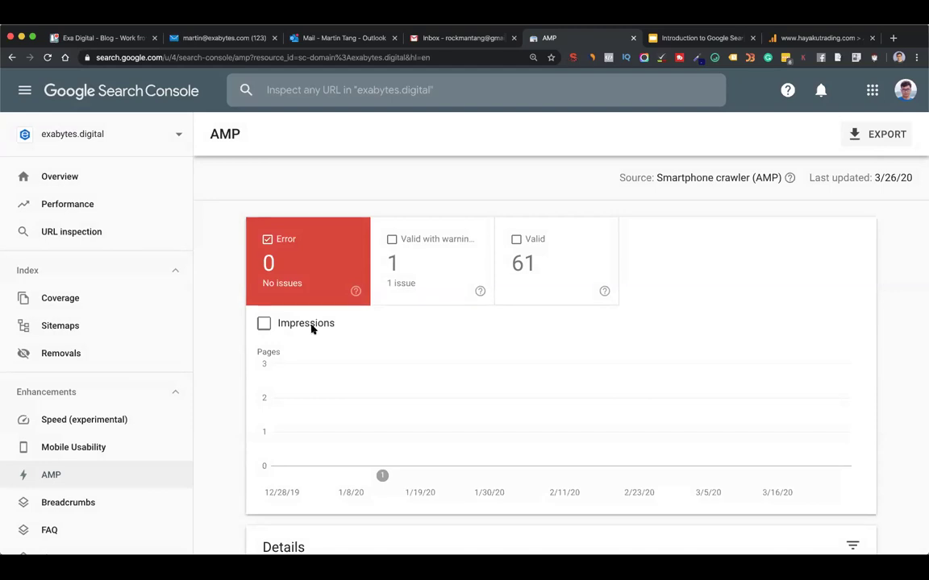
pyautogui.scroll(-3, 339, 347)
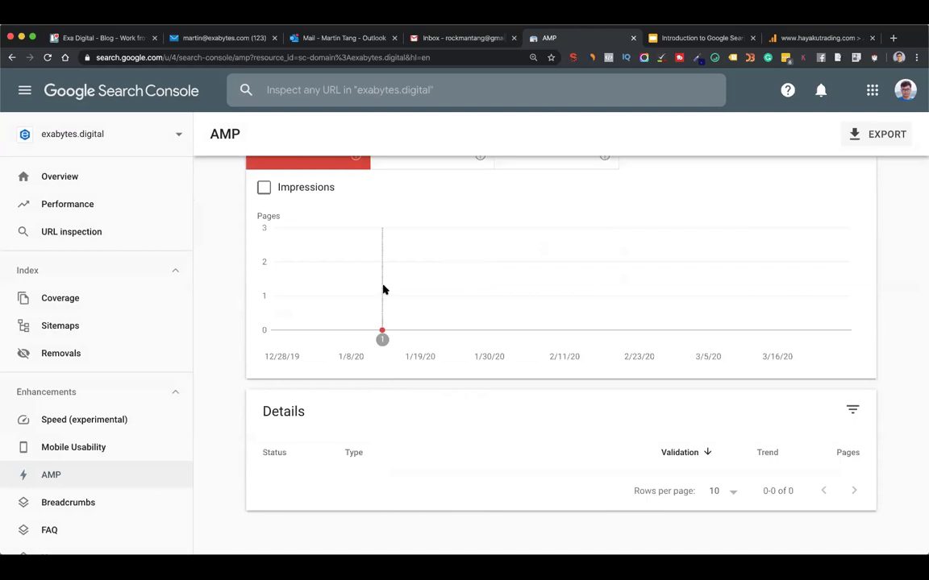
# Include the pages that are valid with warnings in the AMP report's chart
pyautogui.scroll(3, 403, 282)
pyautogui.click(411, 267)
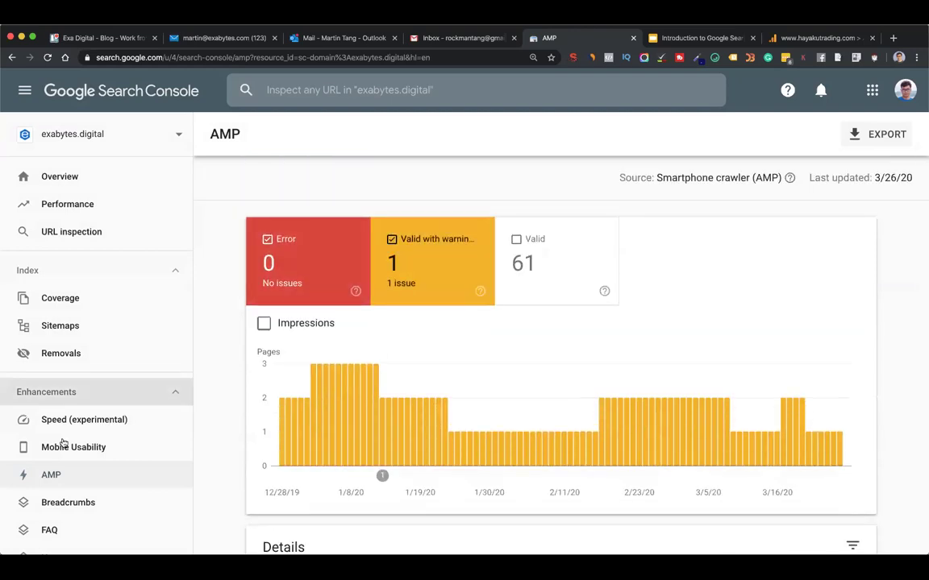
# View the Breadcrumbs report and the FAQ report, and look over the remaining Enhancements reports
pyautogui.scroll(-3, 62, 442)
pyautogui.click(84, 392)
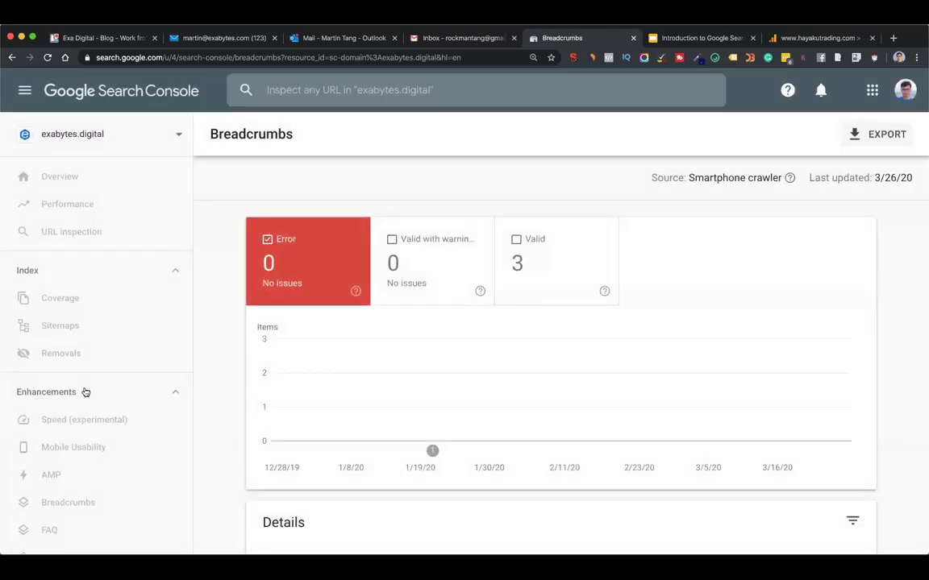
pyautogui.scroll(-2, 108, 363)
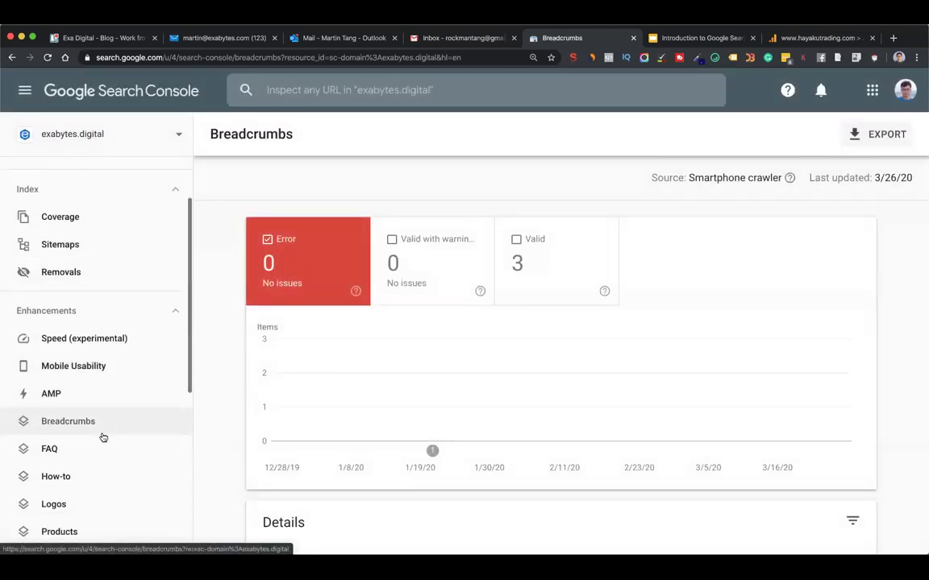
pyautogui.click(89, 447)
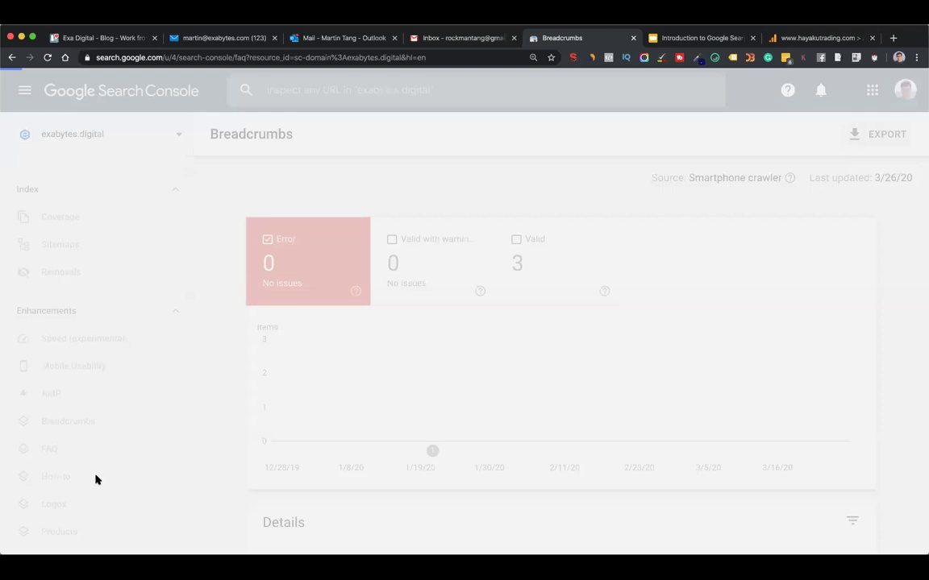
pyautogui.scroll(-3, 87, 450)
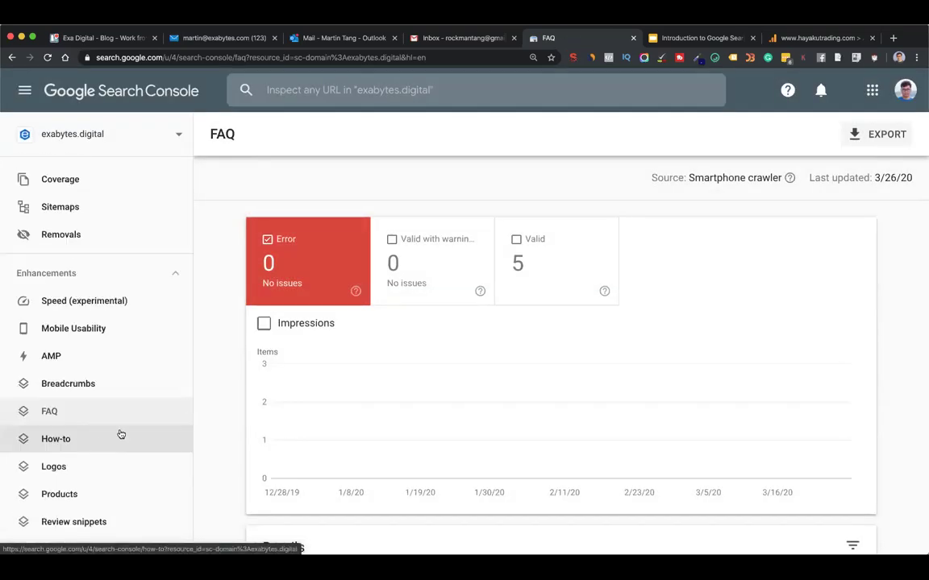
pyautogui.scroll(-3, 121, 434)
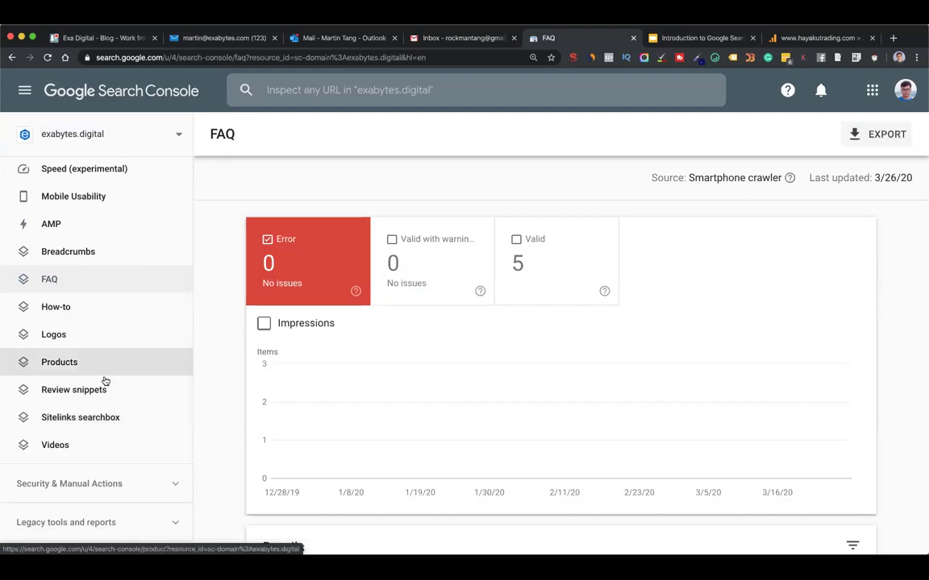
# Open the Products report, chart only the items valid with warnings, and examine the list of warning types
pyautogui.click(95, 366)
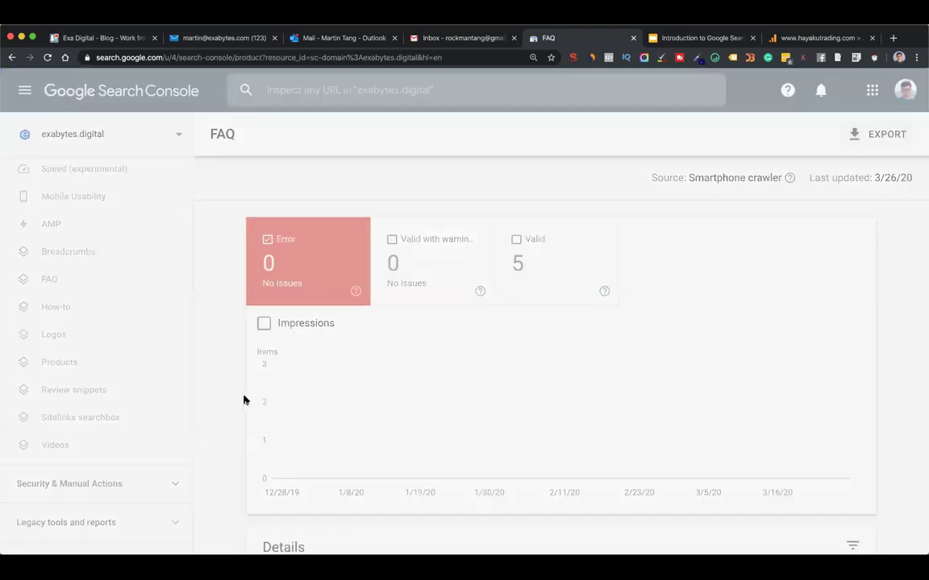
pyautogui.click(431, 274)
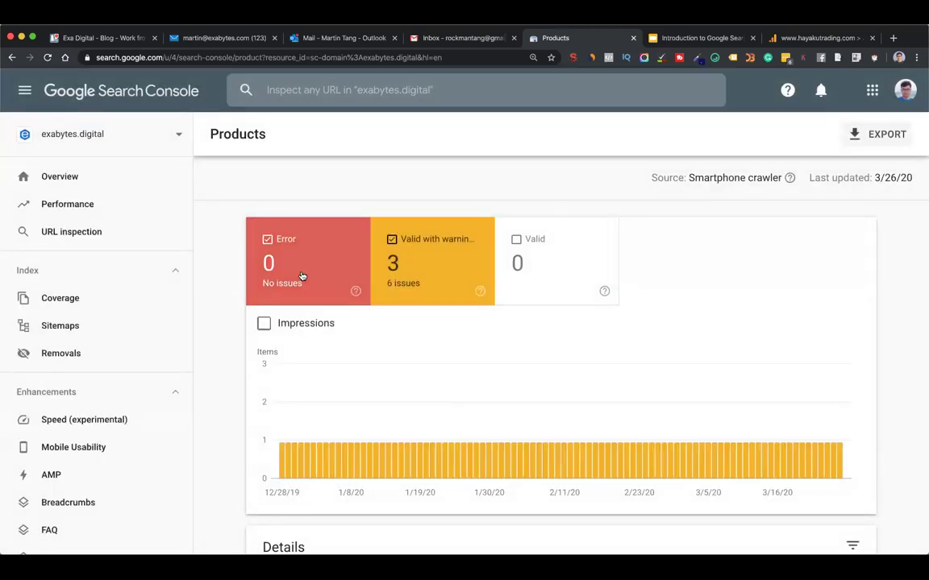
pyautogui.click(303, 276)
pyautogui.scroll(-5, 446, 429)
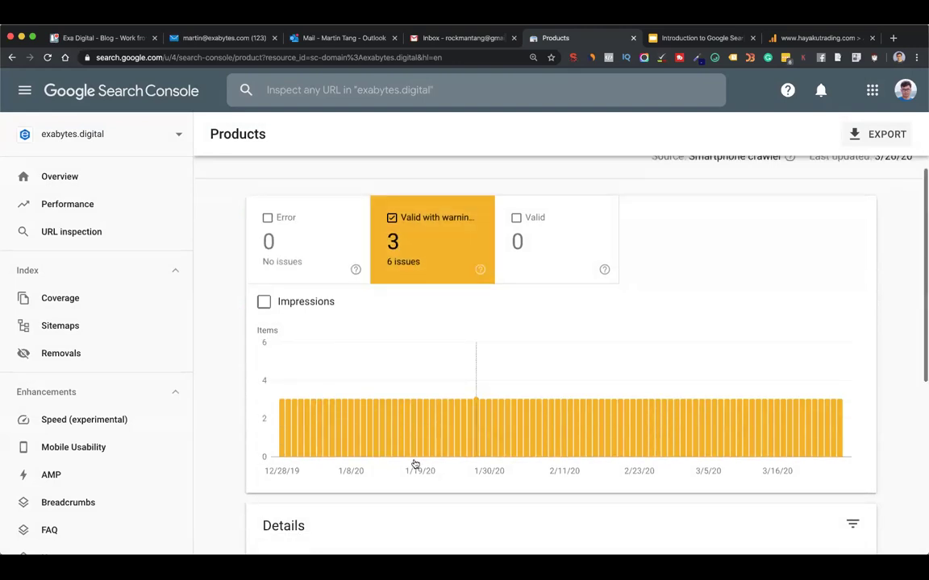
pyautogui.scroll(-2, 403, 403)
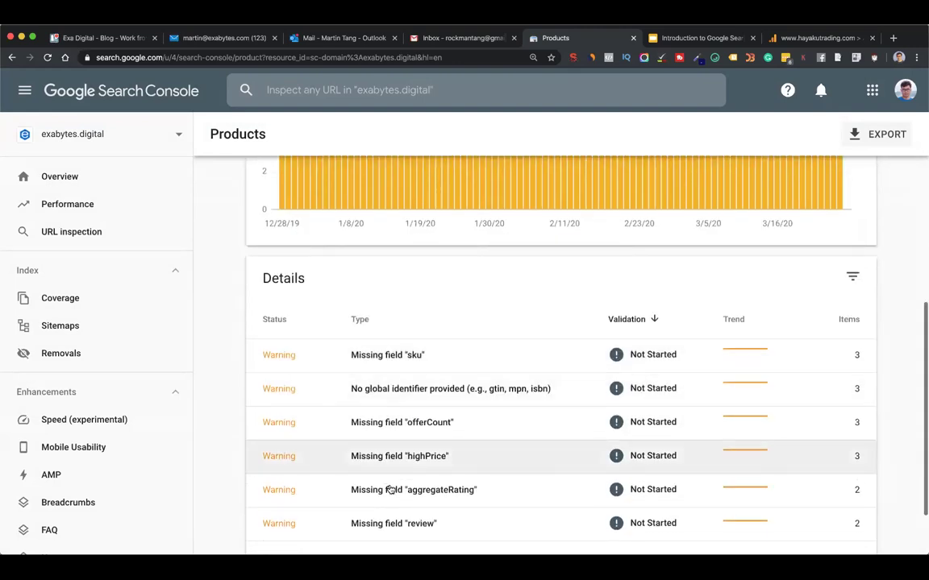
pyautogui.scroll(1, 389, 487)
pyautogui.scroll(-3, 390, 490)
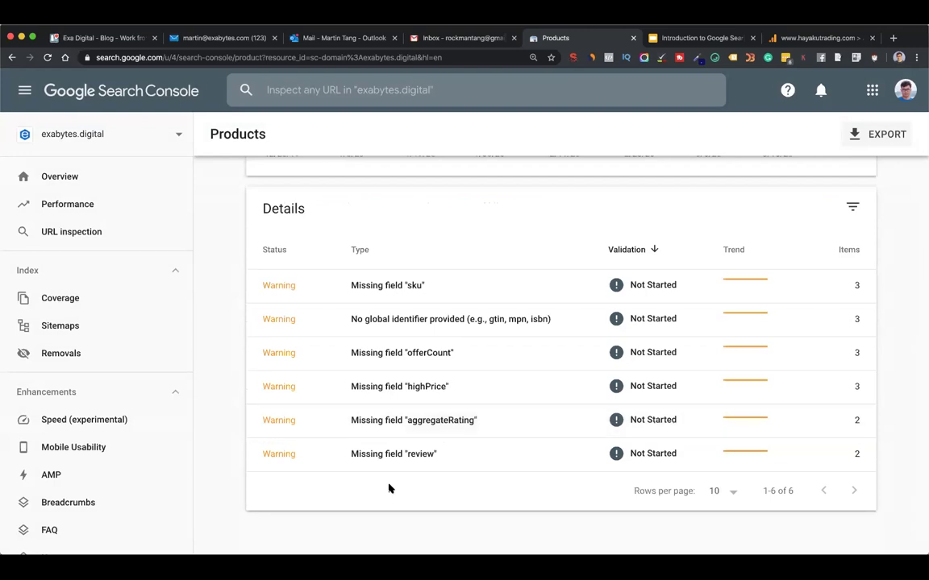
# Collapse the Enhancements reports and open Users and permissions in the property's settings
pyautogui.scroll(-4, 129, 347)
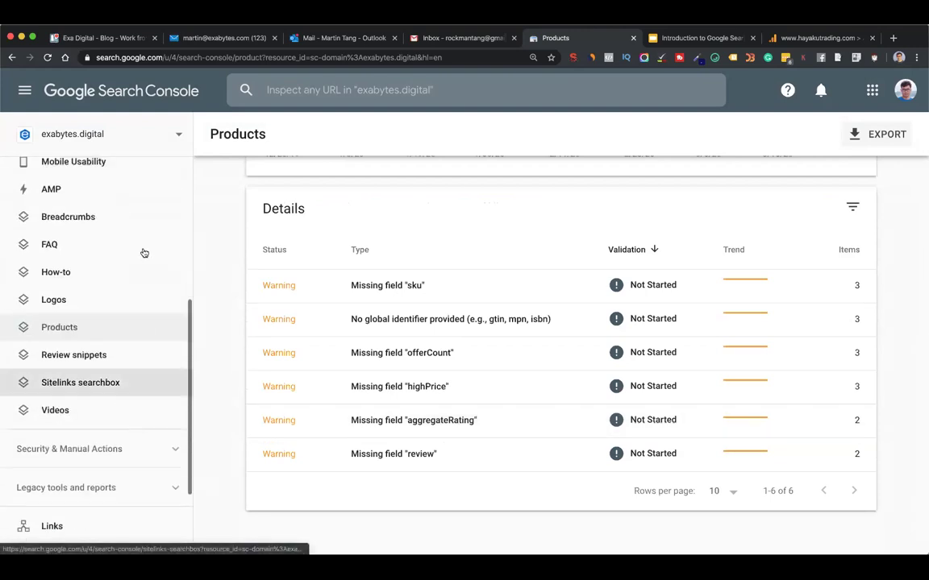
pyautogui.scroll(3, 145, 326)
pyautogui.click(171, 275)
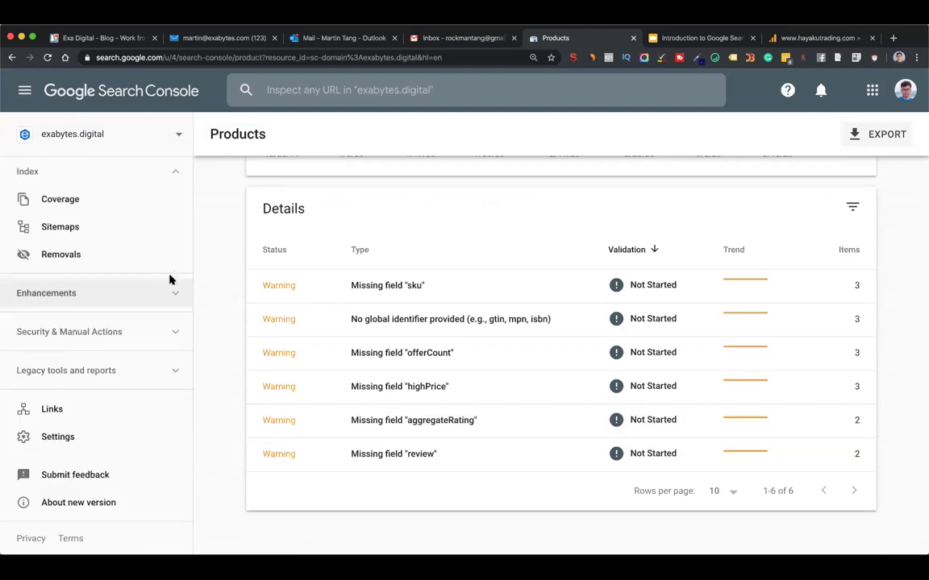
pyautogui.click(95, 436)
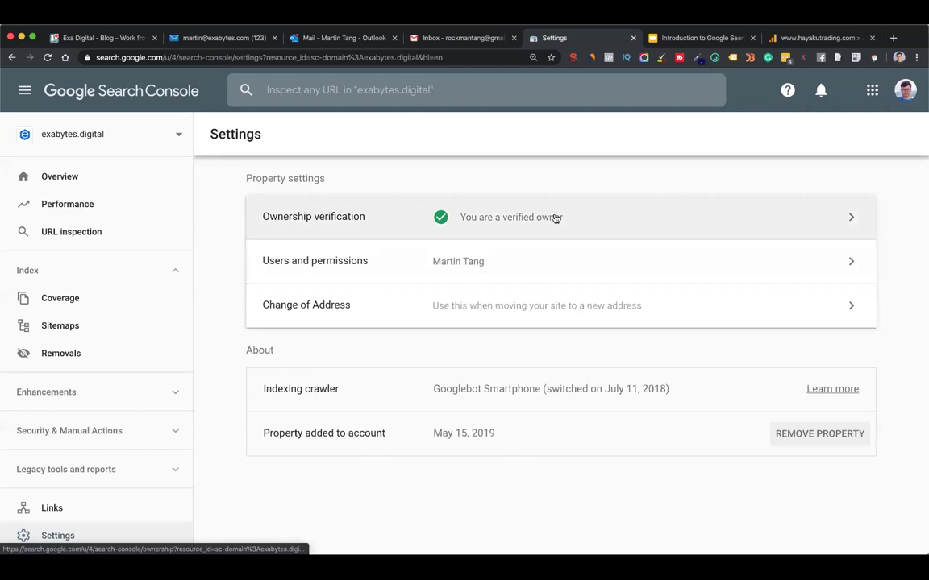
pyautogui.click(546, 273)
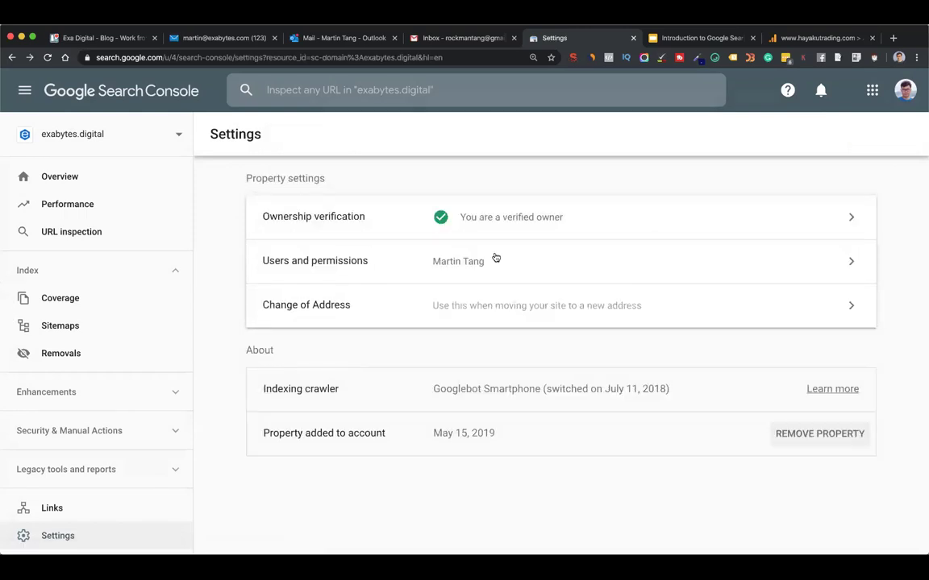
pyautogui.click(509, 251)
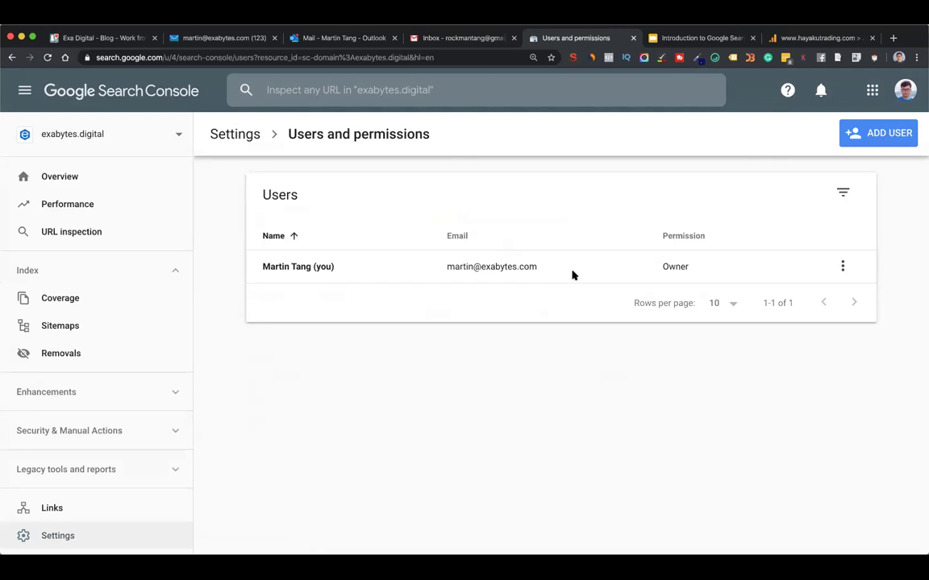
# Check the permission levels offered when adding a user, and close the form without adding anyone
pyautogui.click(877, 140)
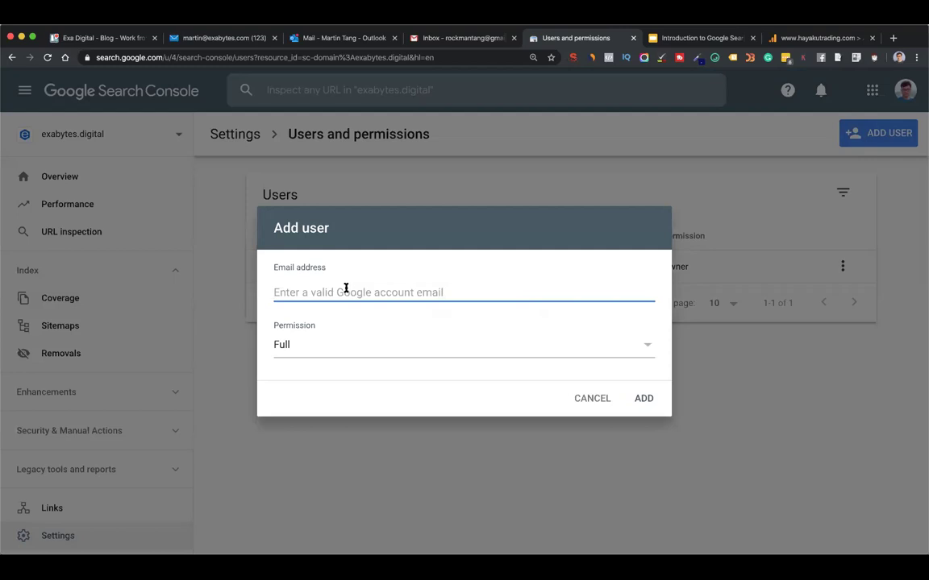
pyautogui.click(472, 351)
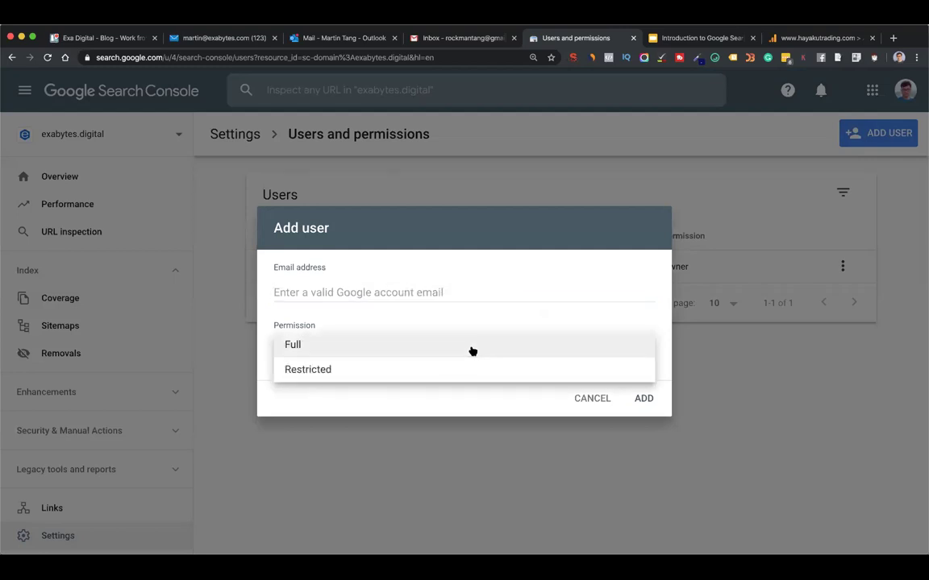
pyautogui.click(356, 342)
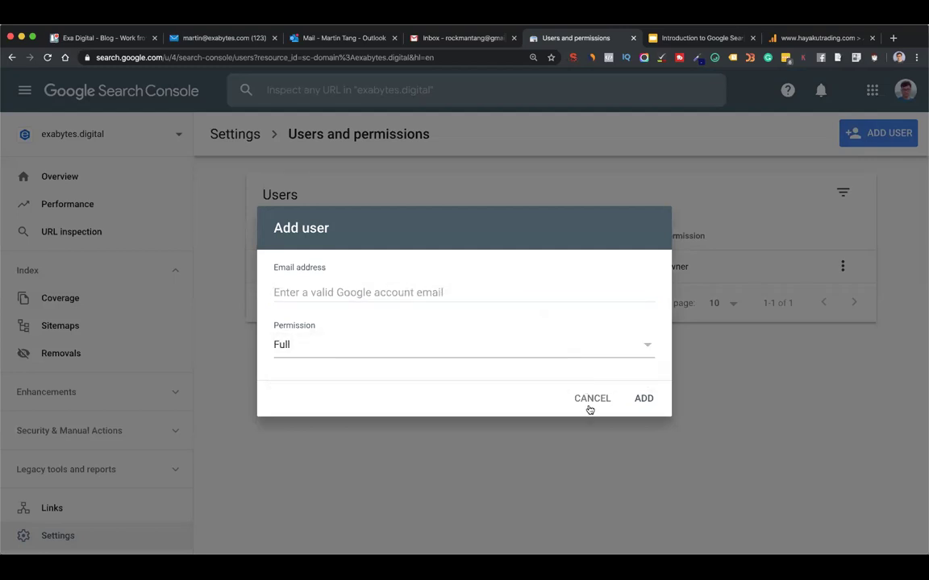
pyautogui.press('Escape')
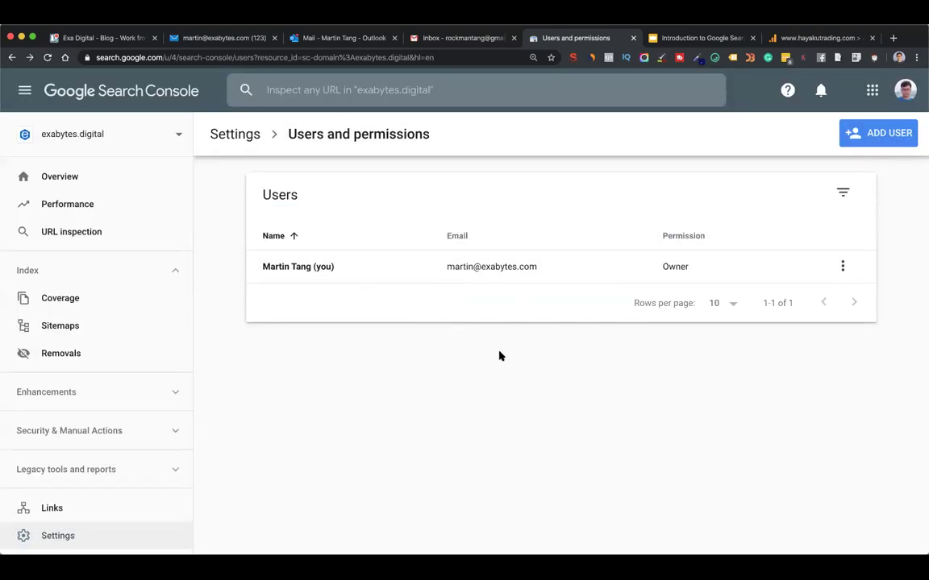
# Open property owner management, find "digital" on the page, and open the verification details of the exabytes.digital domain property
pyautogui.click(842, 268)
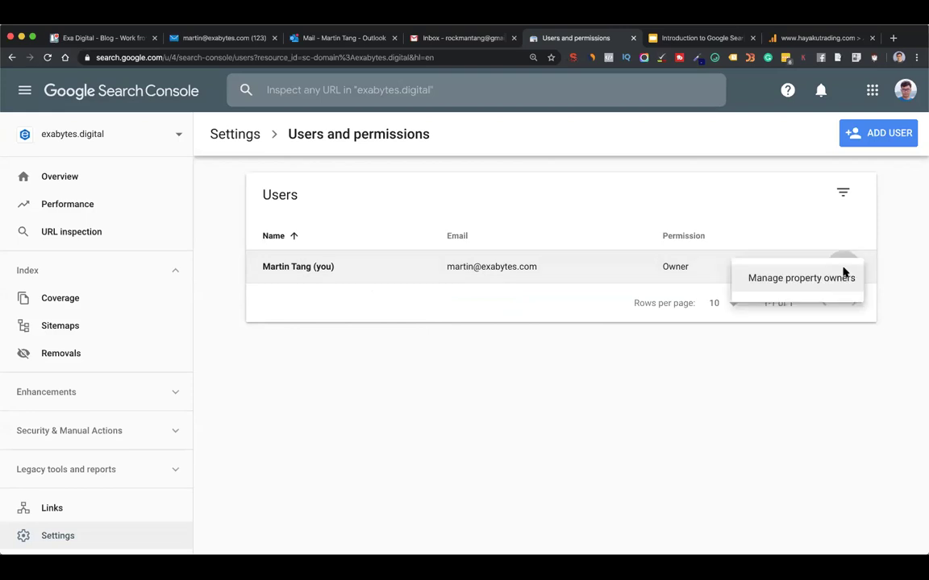
pyautogui.click(796, 290)
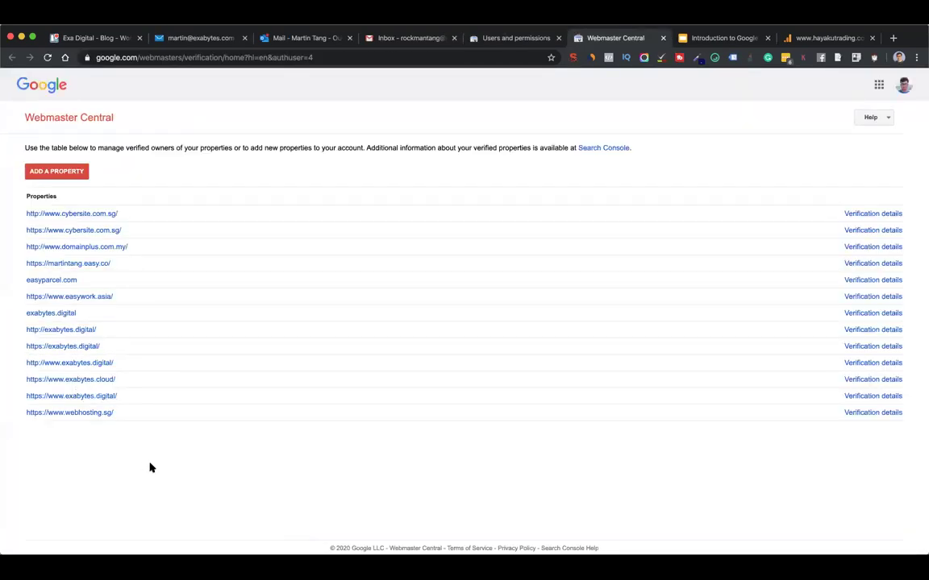
pyautogui.press('super+f')
pyautogui.write('digital')
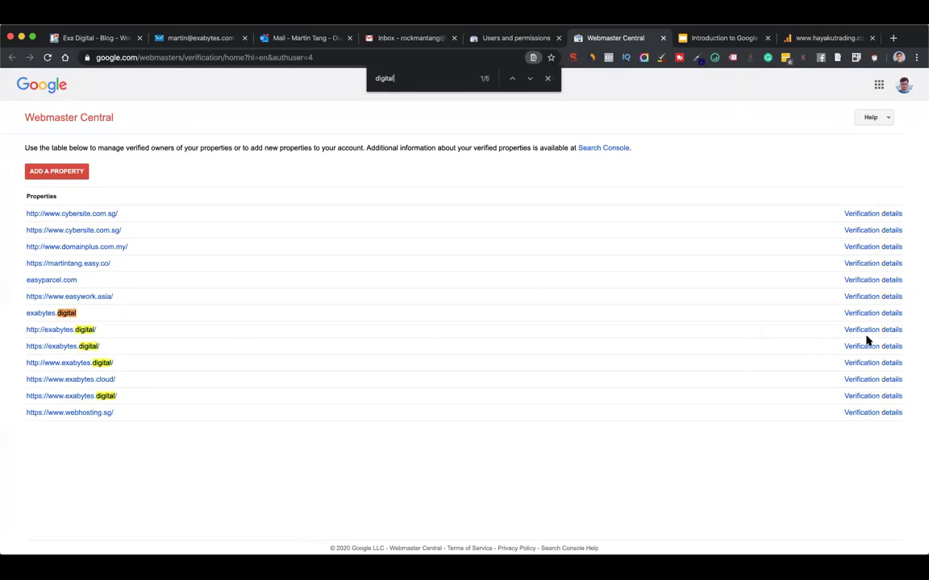
pyautogui.click(884, 315)
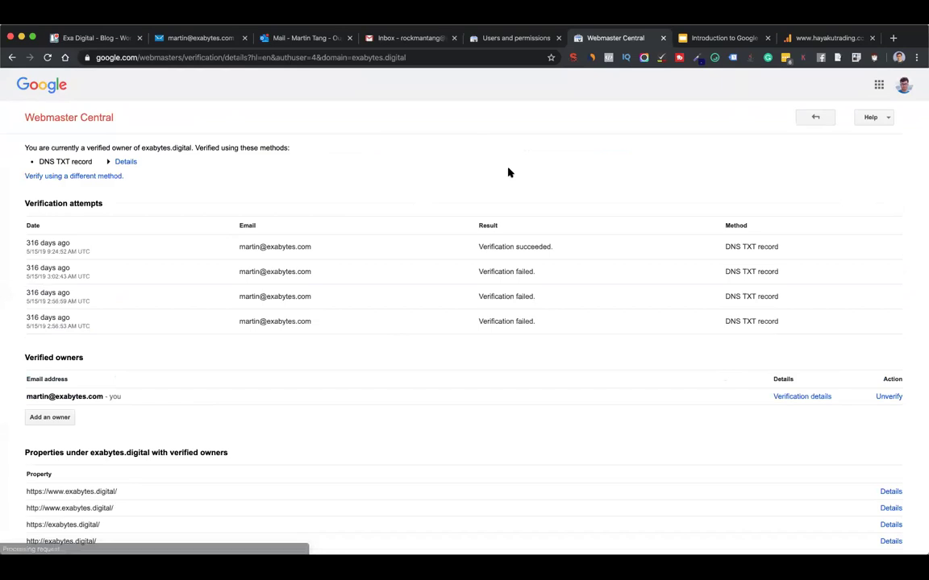
# Examine the verification attempts and verified owners, and view the form for adding an owner before dismissing it
pyautogui.scroll(-1, 508, 173)
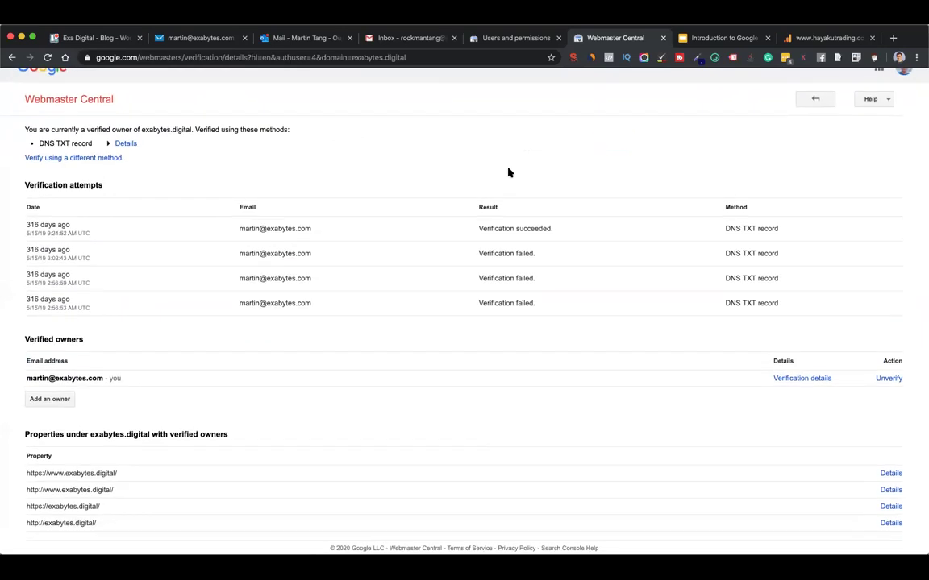
pyautogui.scroll(1, 507, 172)
pyautogui.scroll(-1, 508, 172)
pyautogui.click(50, 400)
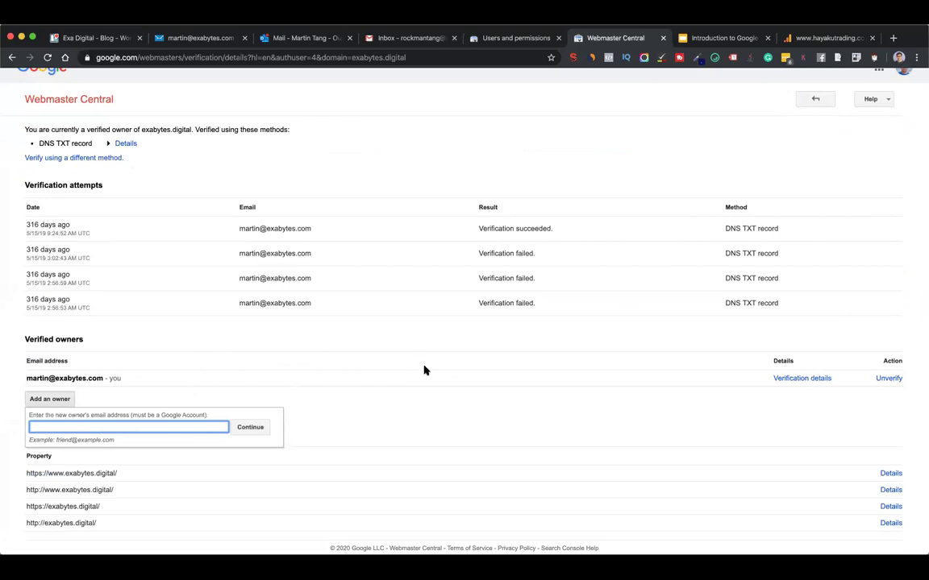
pyautogui.press('Escape')
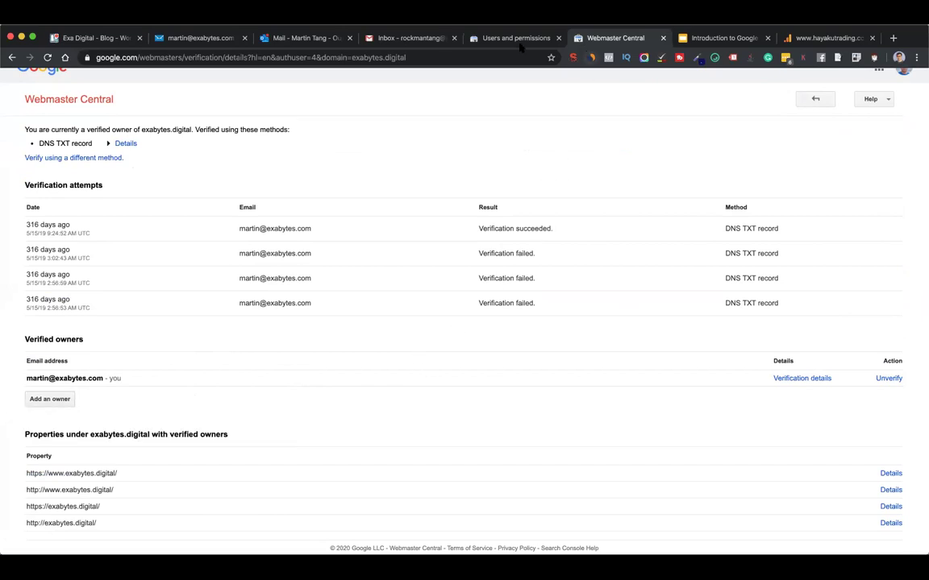
# Return to the Search Console users page and cancel the Add user form
pyautogui.click(515, 39)
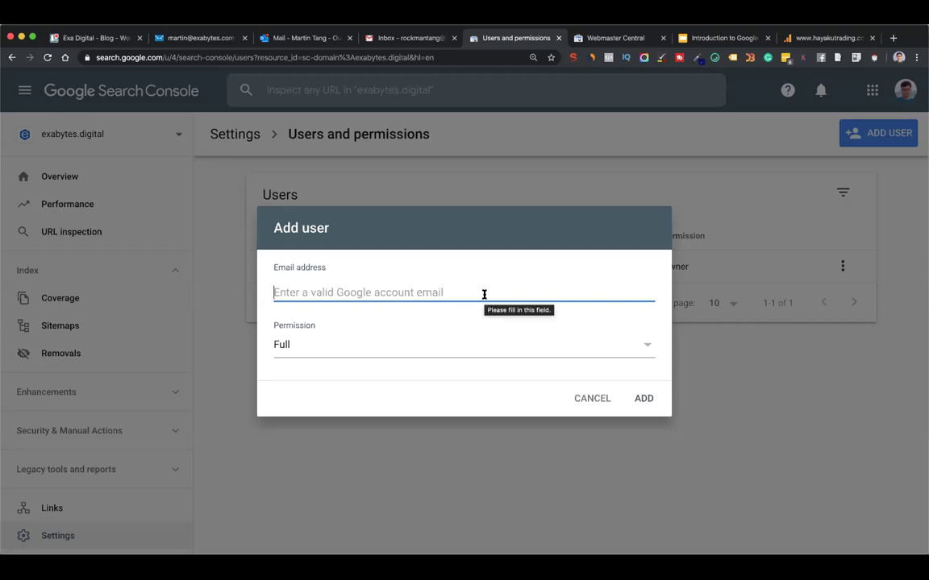
pyautogui.click(597, 398)
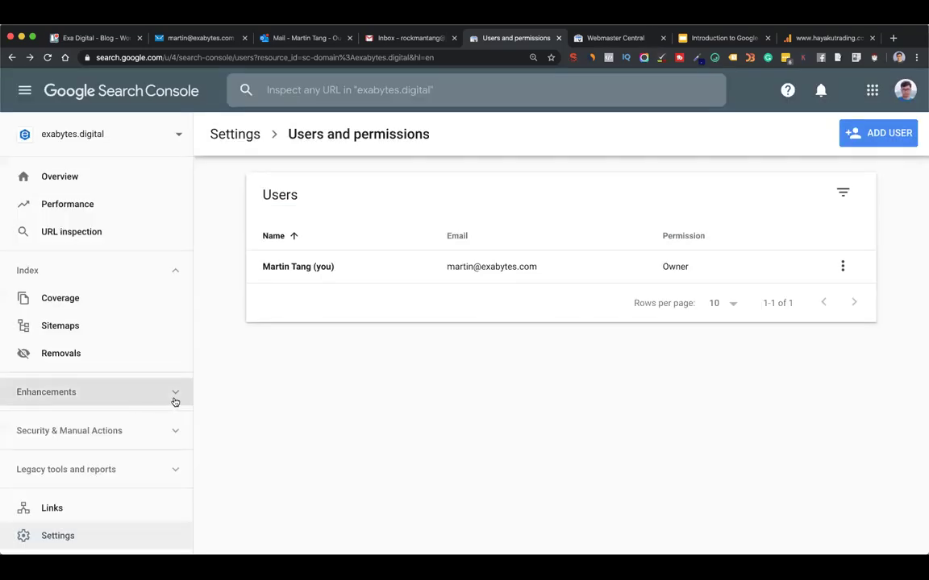
pyautogui.click(161, 396)
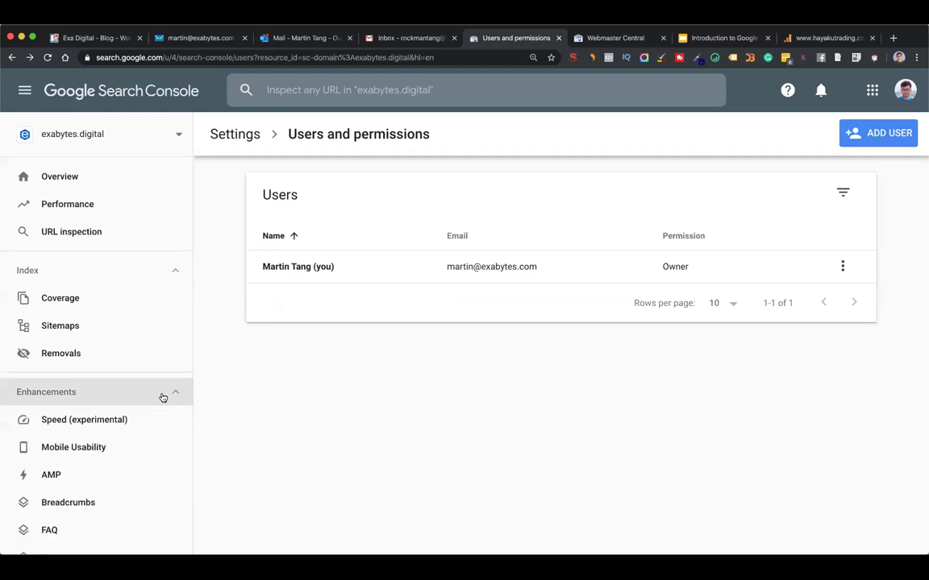
pyautogui.scroll(-1, 161, 396)
pyautogui.click(163, 398)
pyautogui.scroll(-3, 157, 419)
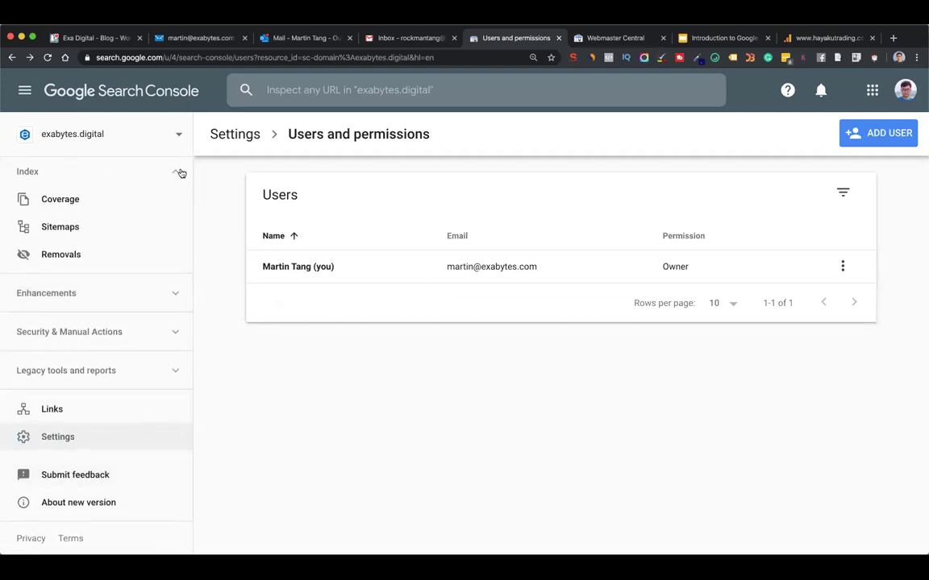
pyautogui.click(151, 133)
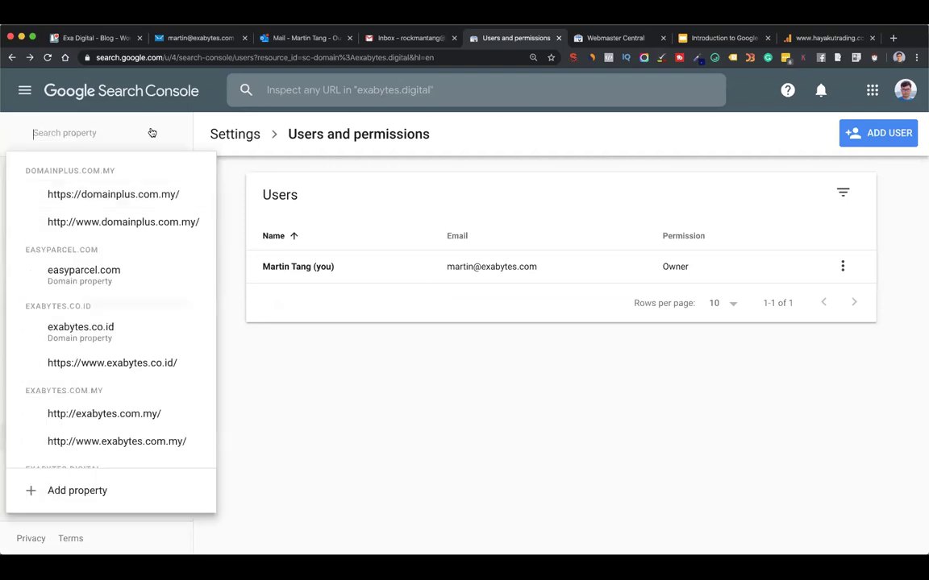
pyautogui.click(233, 182)
# Open the Performance report for exabytes.digital and view its list of search queries
pyautogui.scroll(3, 138, 233)
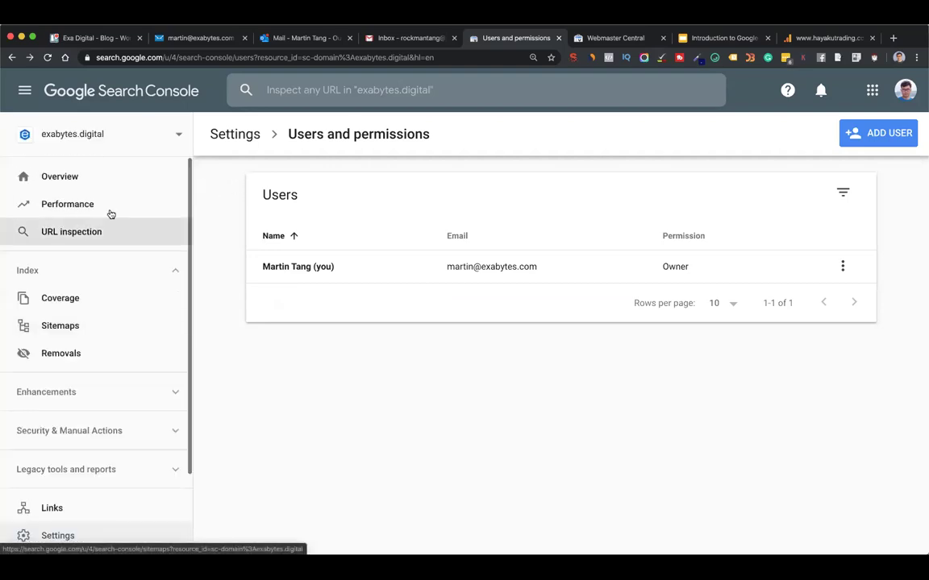
pyautogui.click(105, 206)
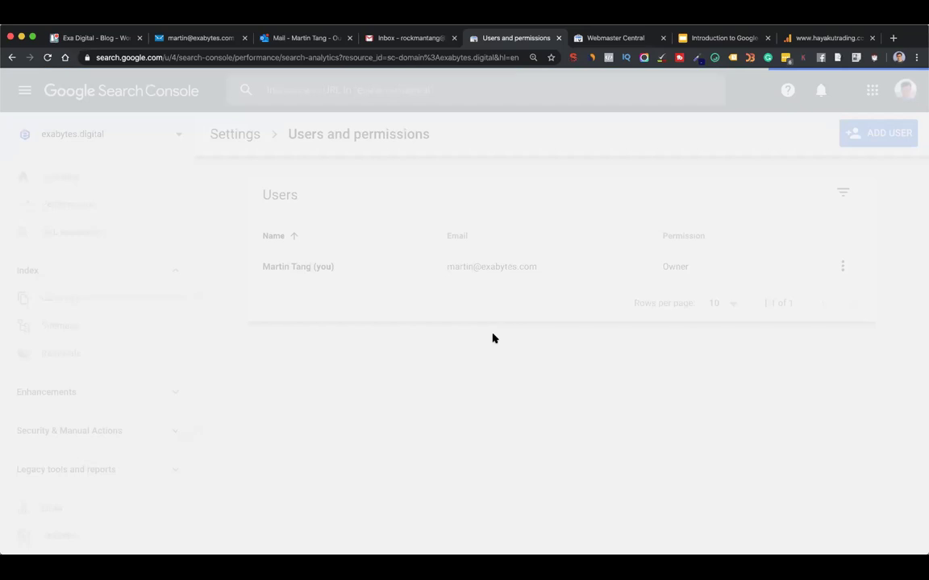
pyautogui.scroll(-5, 493, 339)
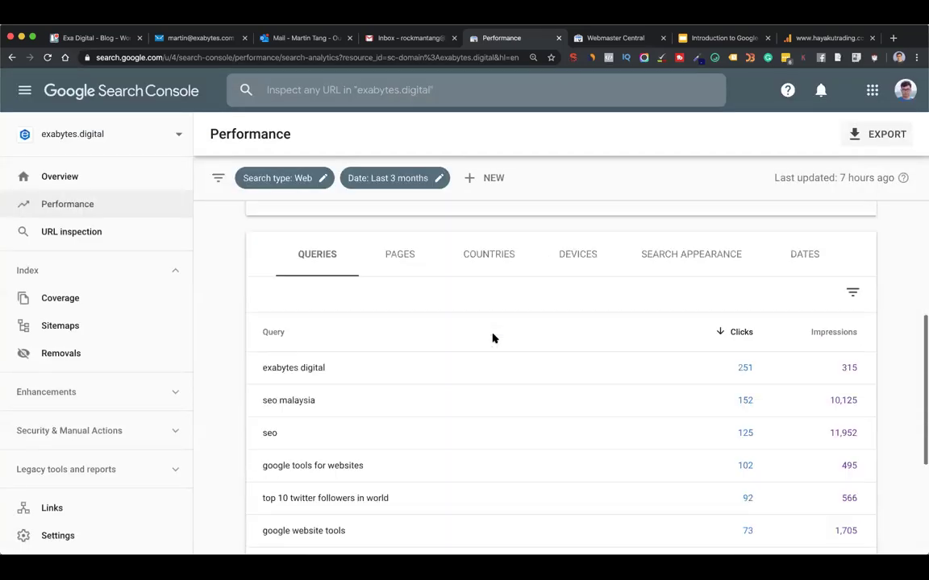
# Review the top search queries in the Performance report and view its breakdown by pages
pyautogui.scroll(-3, 492, 338)
pyautogui.scroll(4, 411, 419)
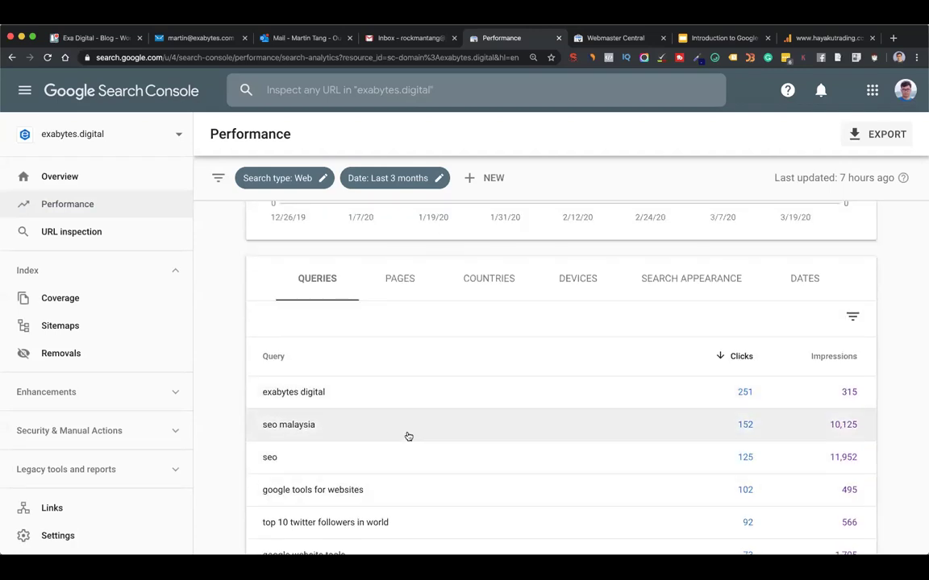
pyautogui.click(404, 277)
pyautogui.scroll(-4, 488, 422)
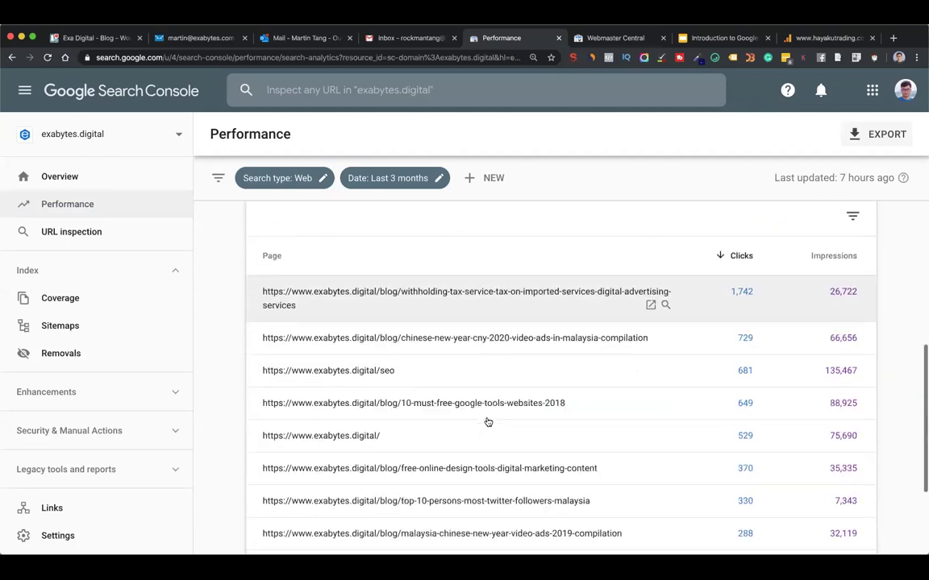
pyautogui.scroll(6, 490, 417)
pyautogui.scroll(4, 540, 322)
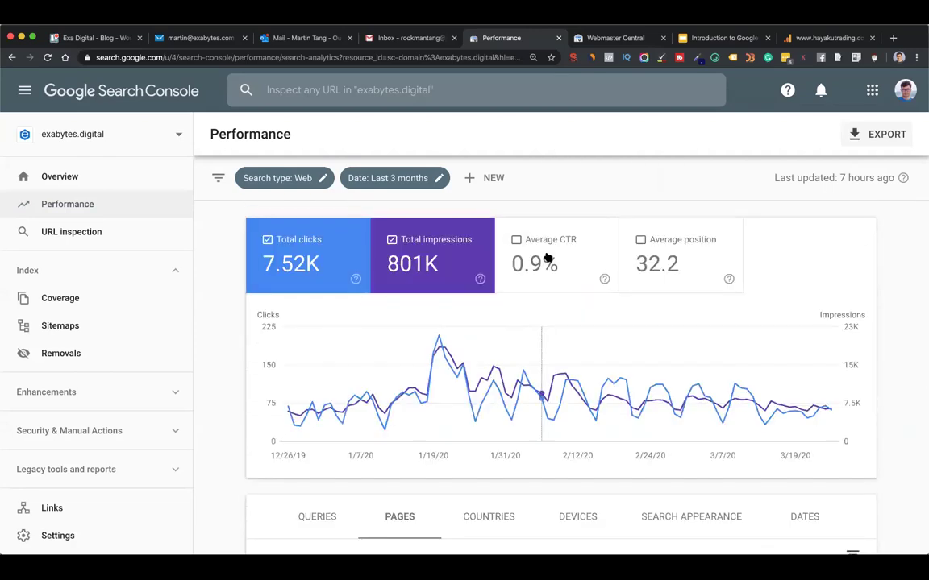
# Add average CTR and average position to the Performance report and review these metrics for the listed pages
pyautogui.click(668, 269)
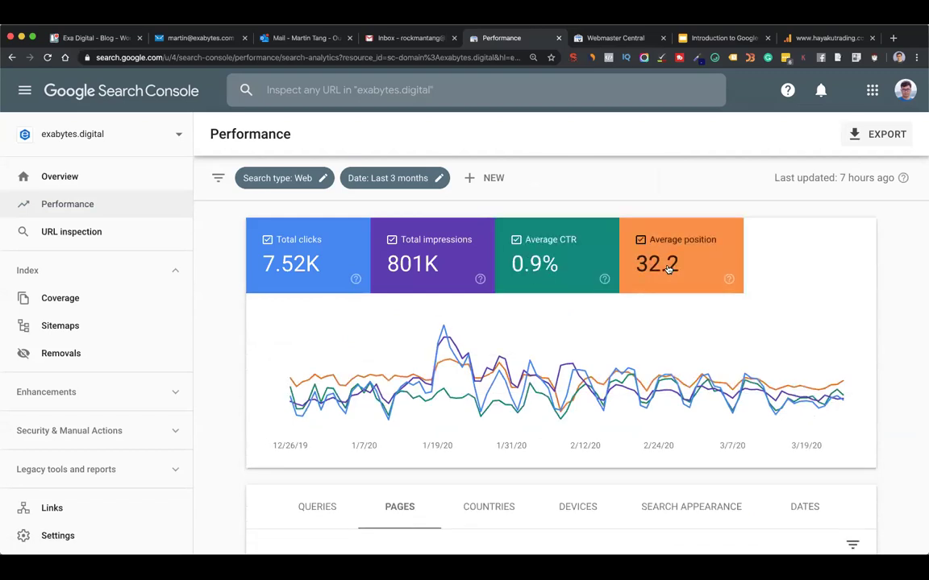
pyautogui.scroll(-3, 565, 379)
pyautogui.scroll(-7, 564, 376)
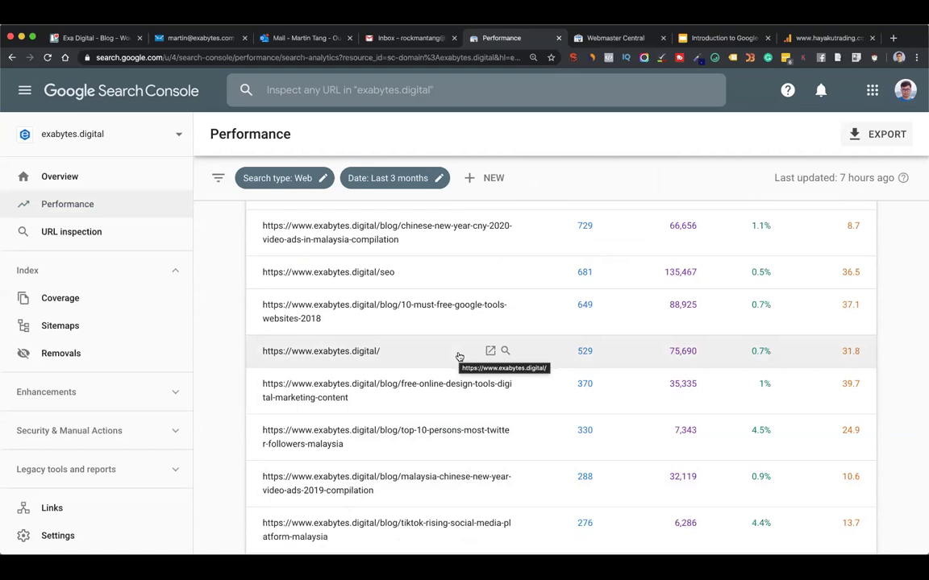
pyautogui.scroll(10, 459, 356)
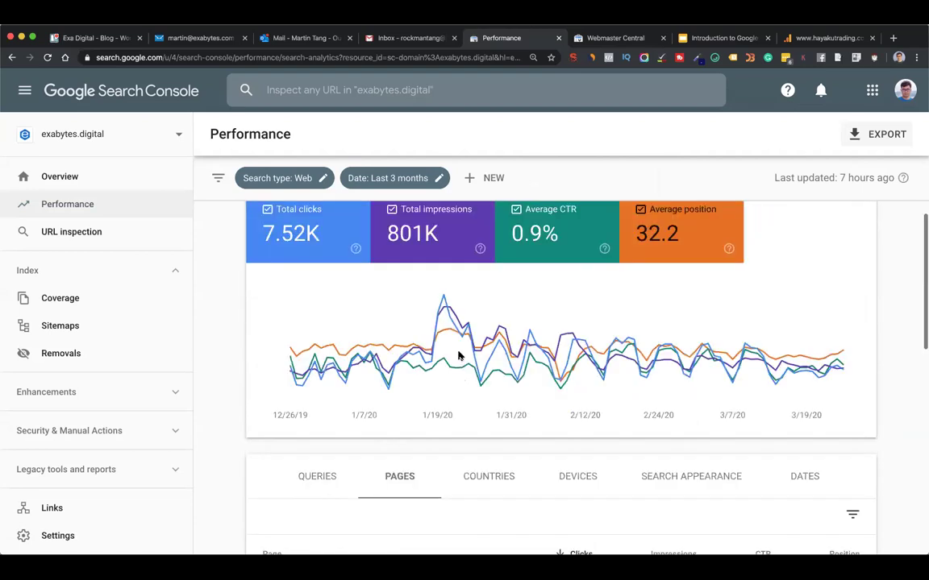
# Switch to the Introduction to Google Search Console presentation in Google Slides and show the "Sync to Google Analytics" slide
pyautogui.click(722, 40)
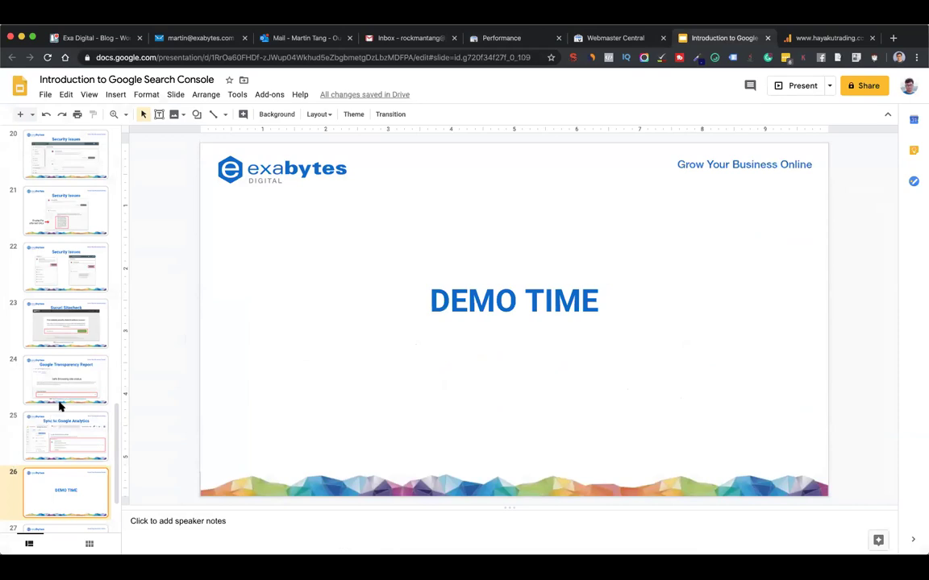
pyautogui.rightClick(60, 418)
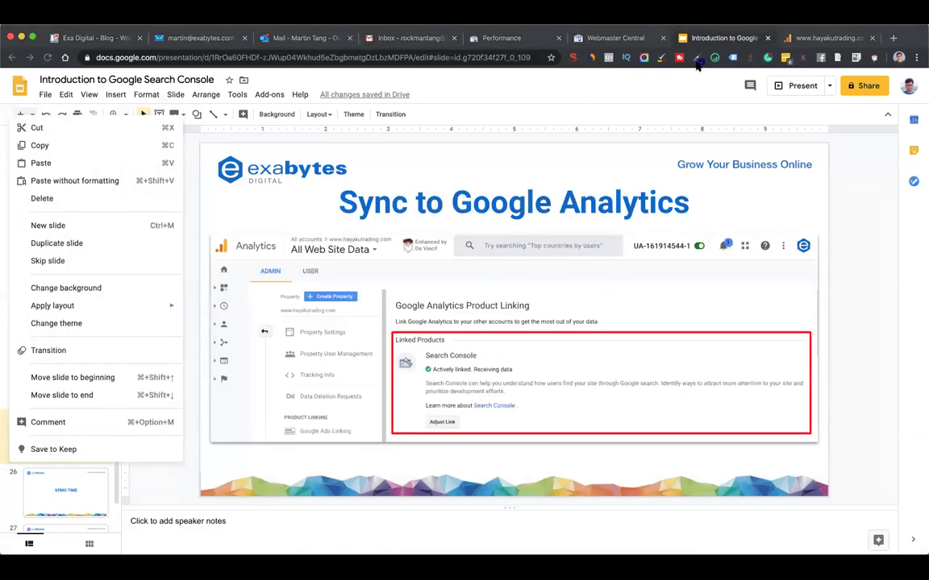
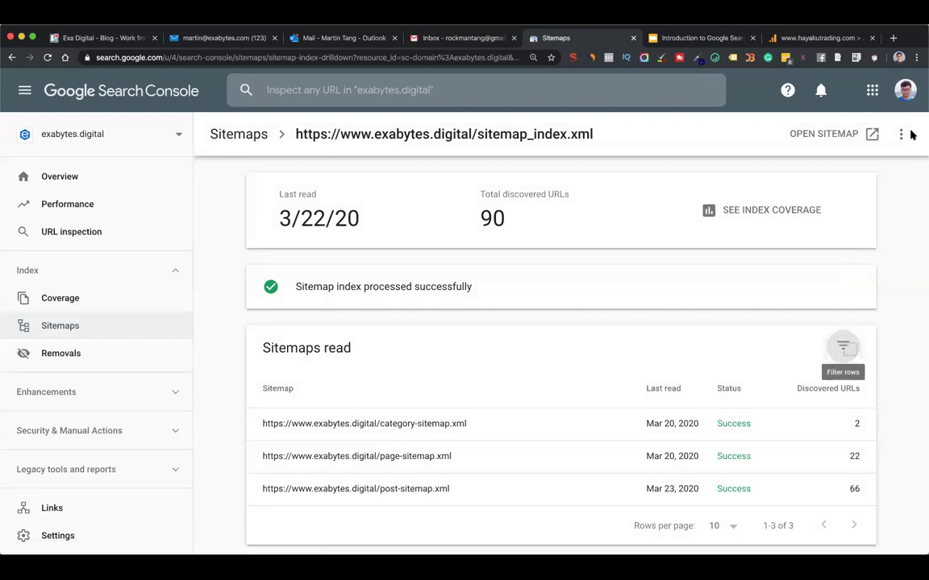
# View the Remove sitemap option for sitemap_index.xml and dismiss it without removing the sitemap
pyautogui.click(841, 348)
pyautogui.click(900, 139)
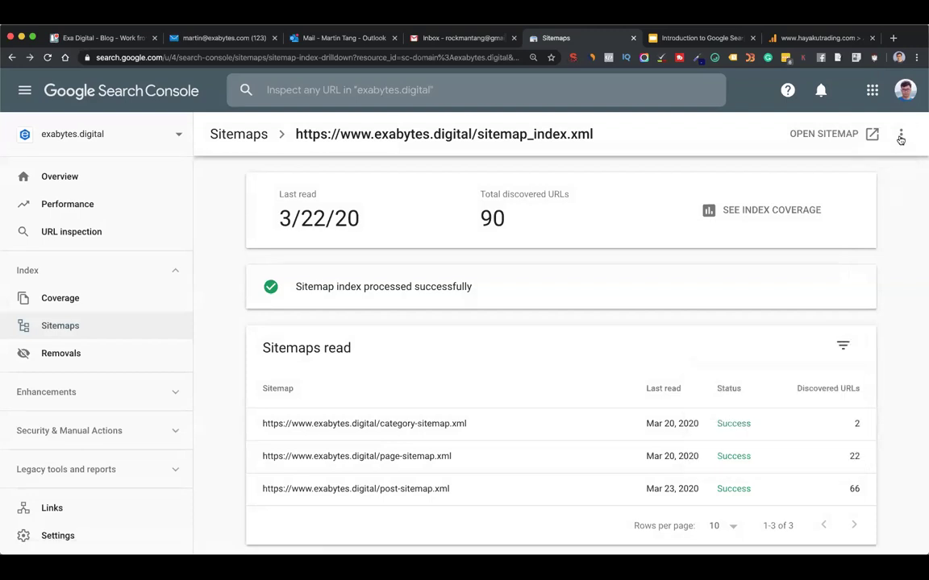
pyautogui.click(901, 138)
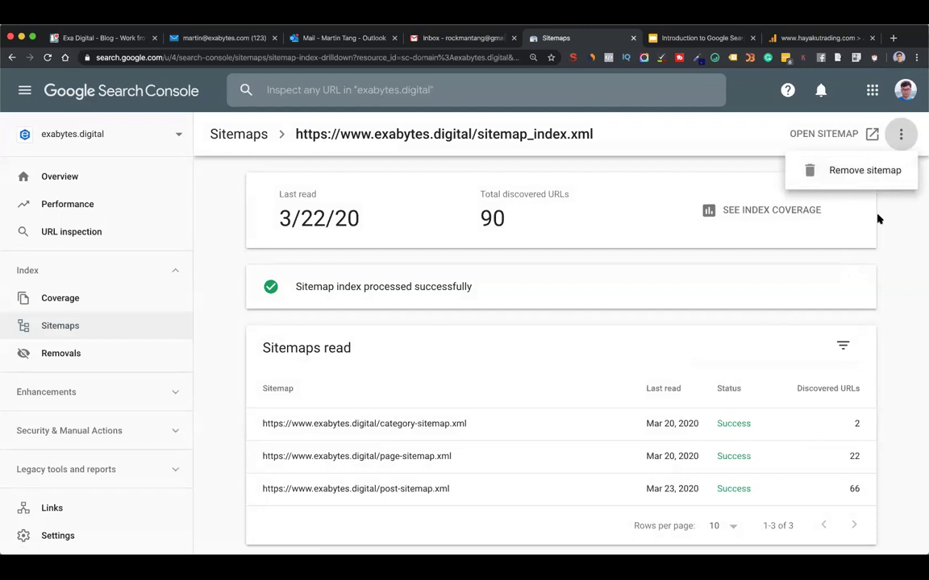
pyautogui.click(883, 255)
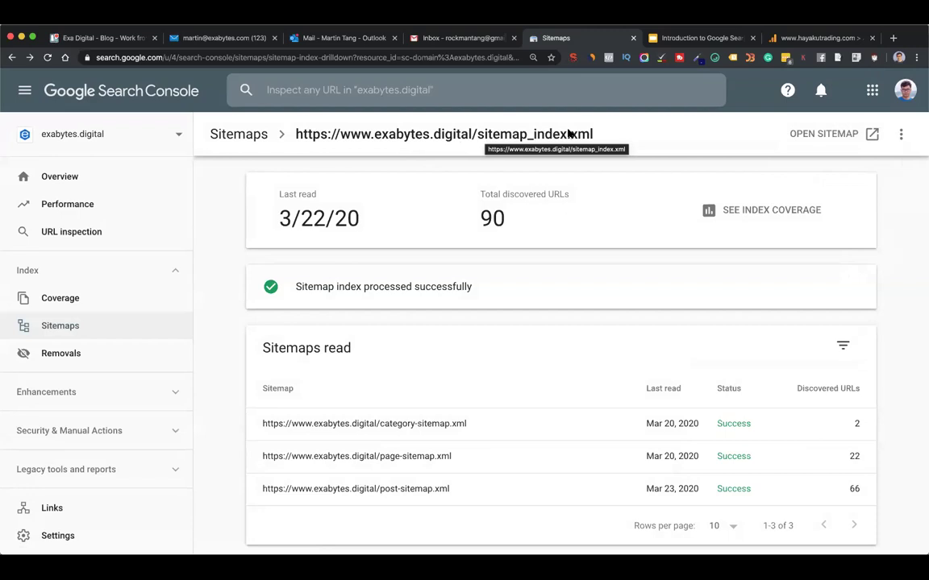
pyautogui.click(903, 135)
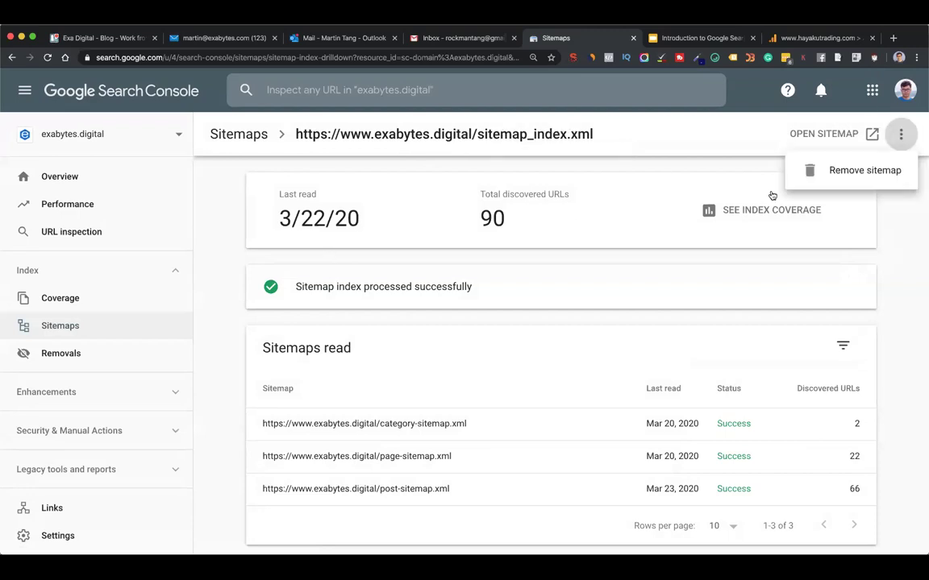
pyautogui.press('Escape')
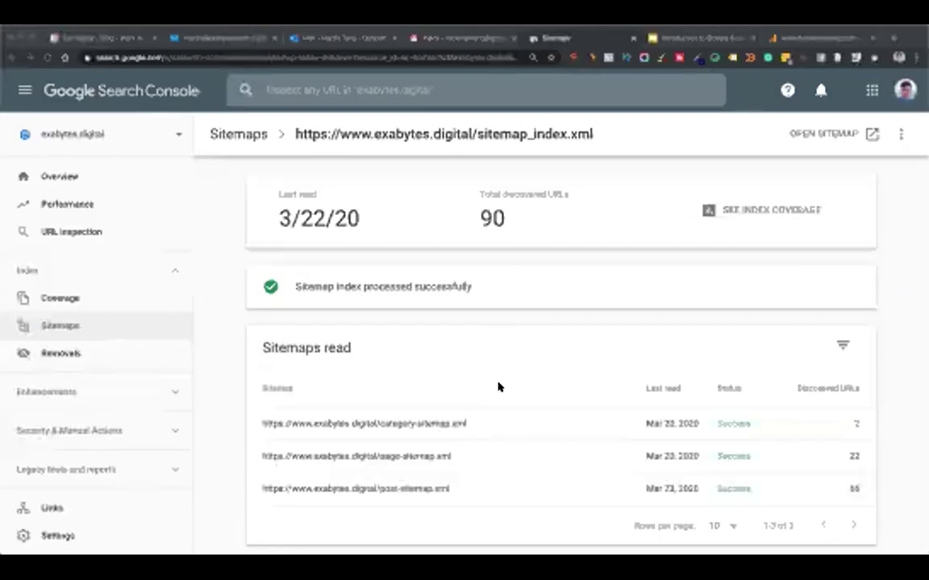
# Open the Coverage report briefly and view the search queries in the Performance report
pyautogui.scroll(-1, 572, 304)
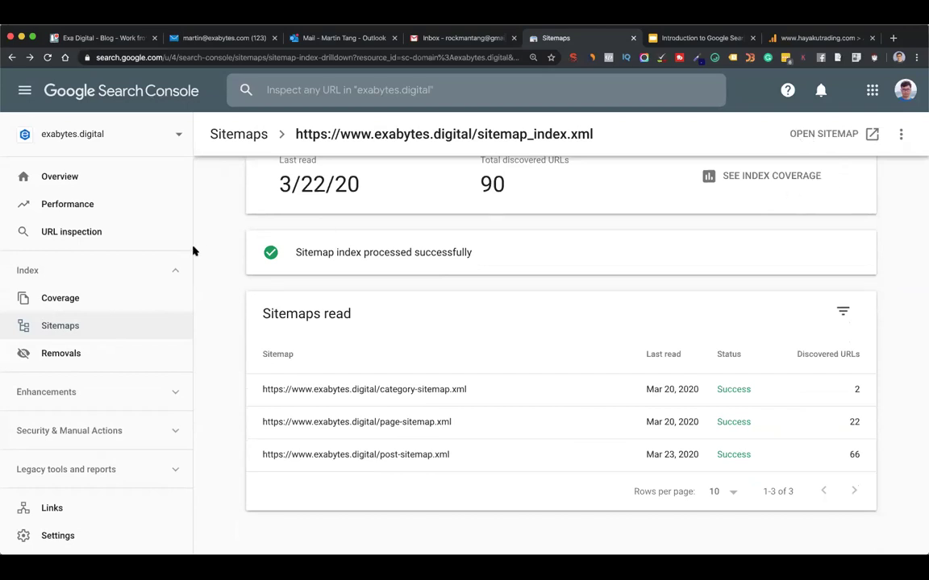
pyautogui.click(103, 302)
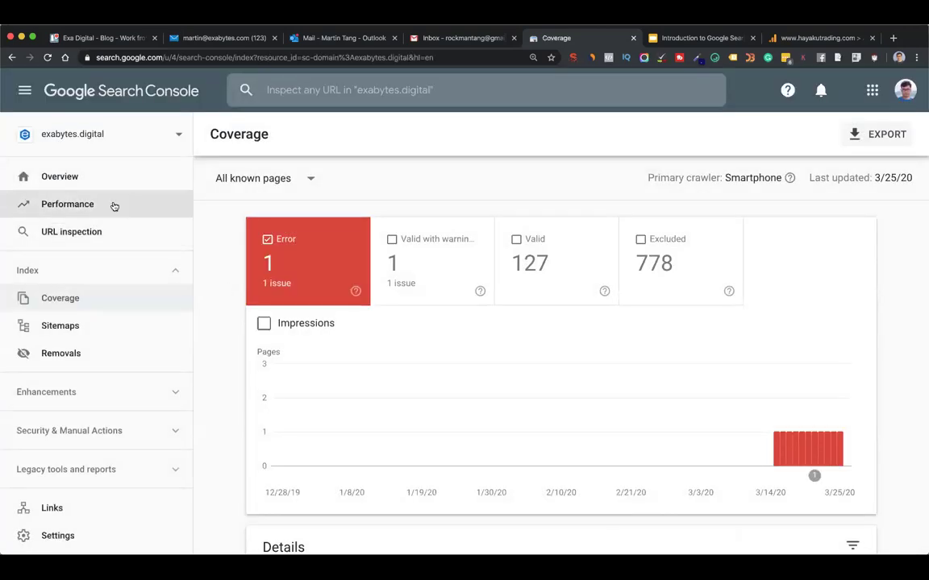
pyautogui.click(113, 204)
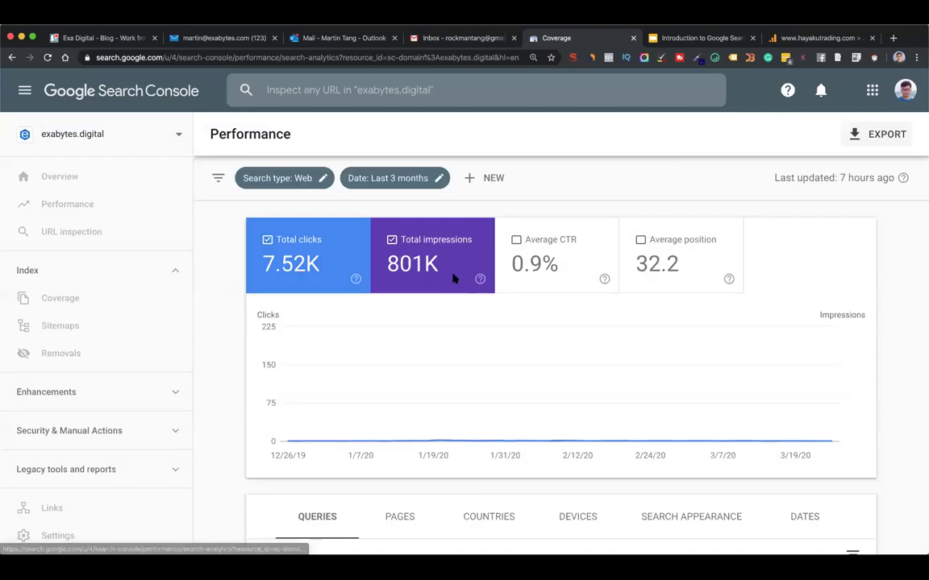
pyautogui.scroll(-10, 218, 394)
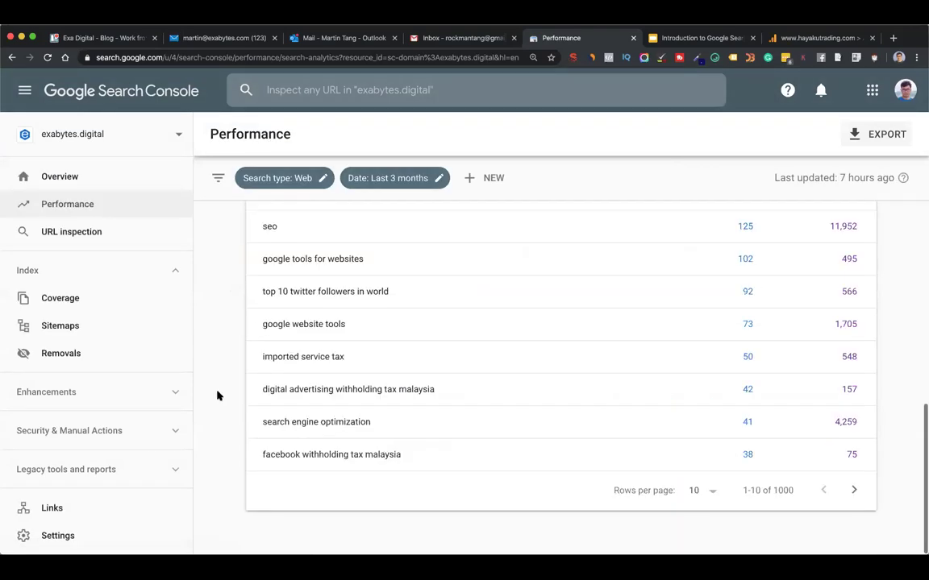
# Open the Speed (experimental) report under Enhancements and examine its Mobile and Desktop charts
pyautogui.click(141, 394)
pyautogui.click(138, 421)
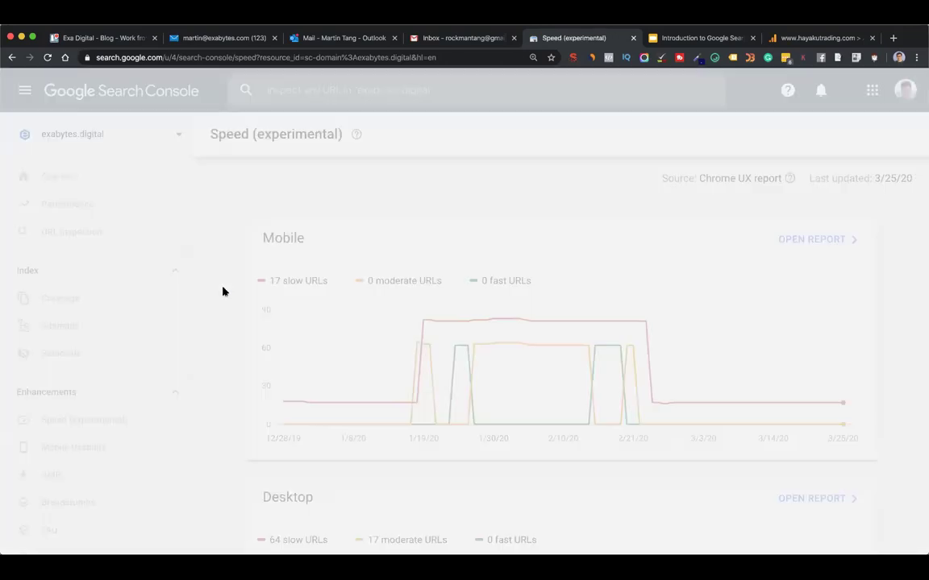
pyautogui.scroll(-3, 226, 310)
pyautogui.scroll(-2, 407, 358)
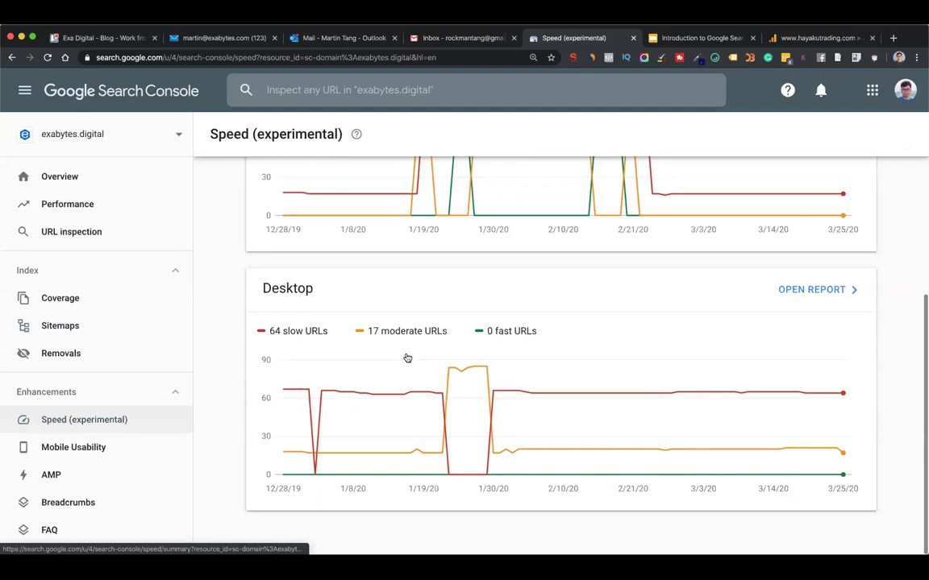
pyautogui.scroll(5, 407, 356)
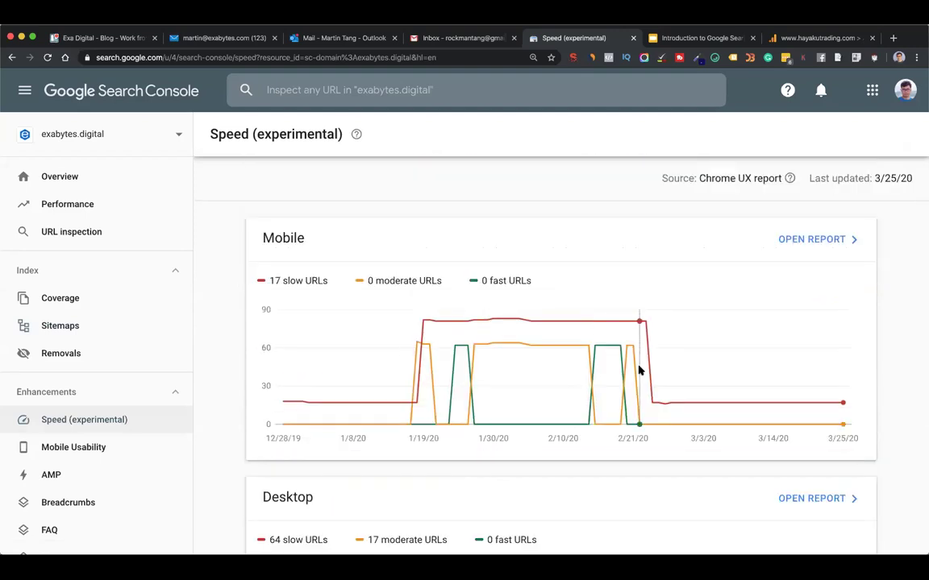
pyautogui.scroll(-3, 536, 357)
pyautogui.scroll(-1, 536, 358)
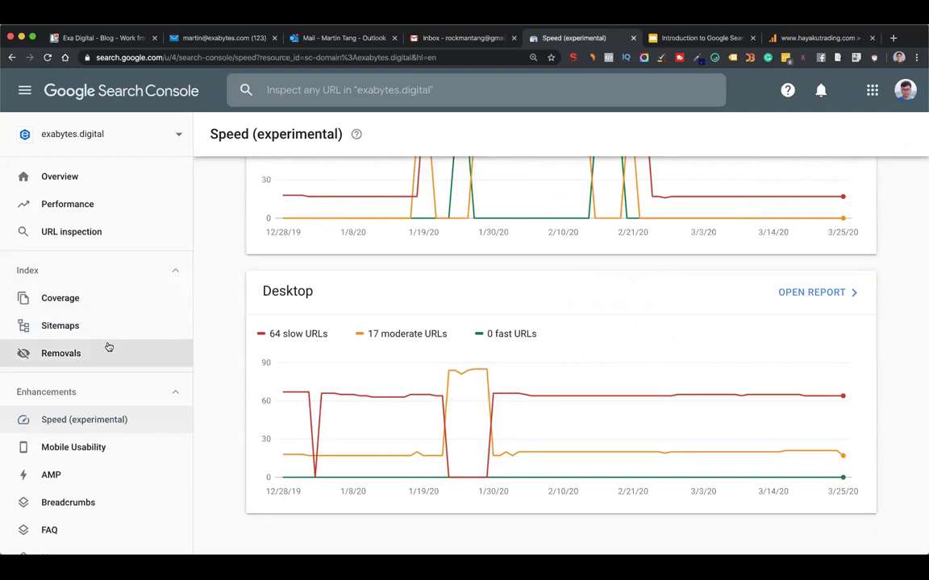
# Look through the available Enhancements reports and view the How-to report with its details table
pyautogui.scroll(-5, 108, 346)
pyautogui.scroll(1, 86, 288)
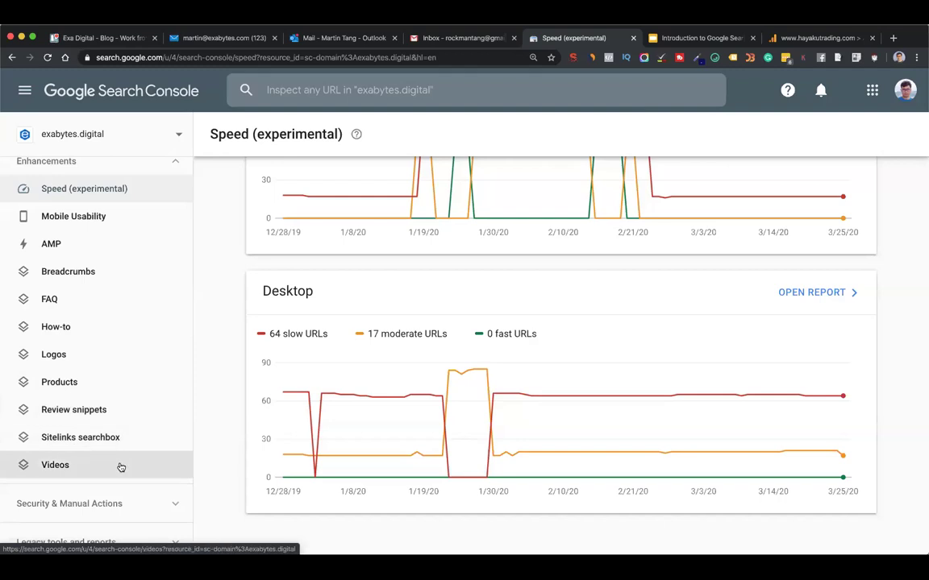
pyautogui.click(88, 327)
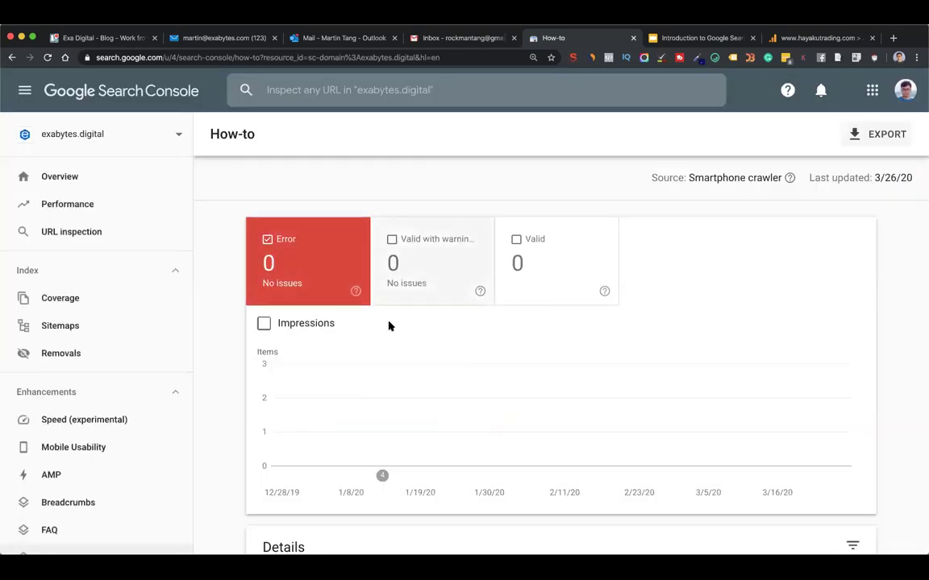
pyautogui.scroll(-3, 370, 322)
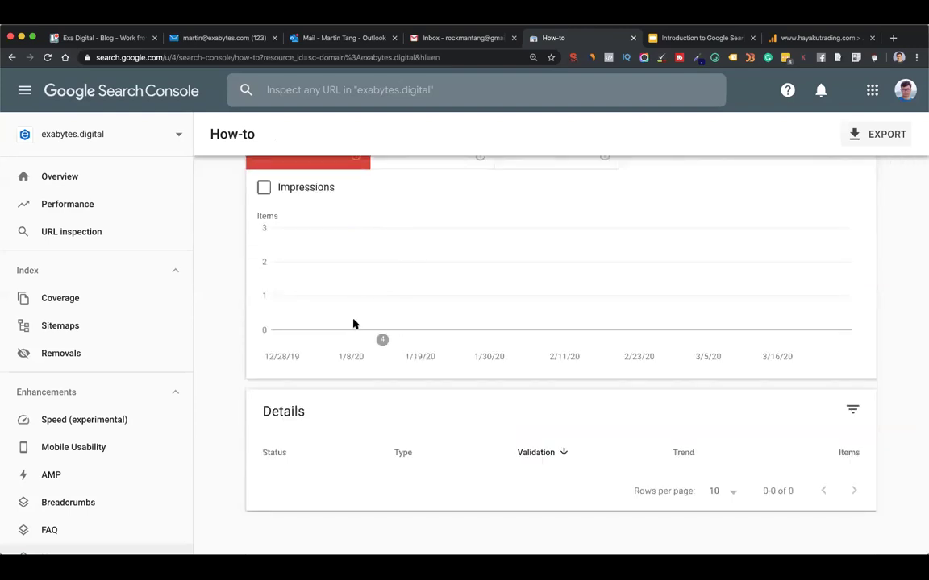
pyautogui.scroll(-3, 113, 481)
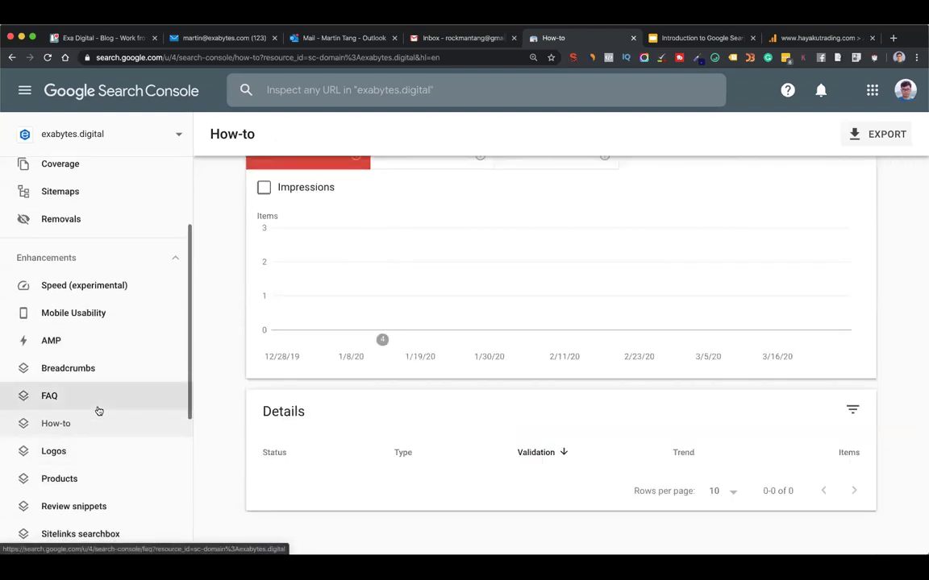
pyautogui.scroll(-2, 97, 412)
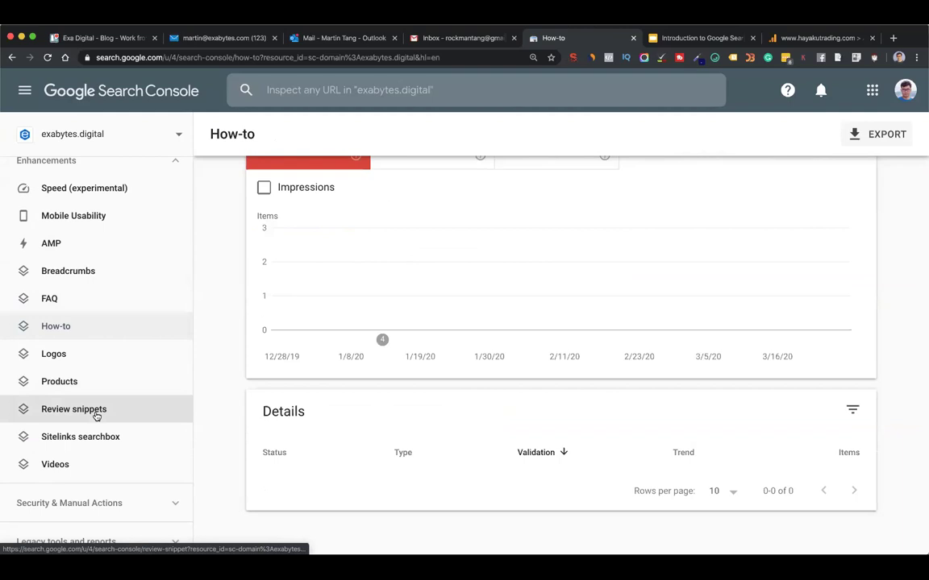
# Open the Review snippets report, show only valid items in its chart, and view the details table
pyautogui.click(96, 412)
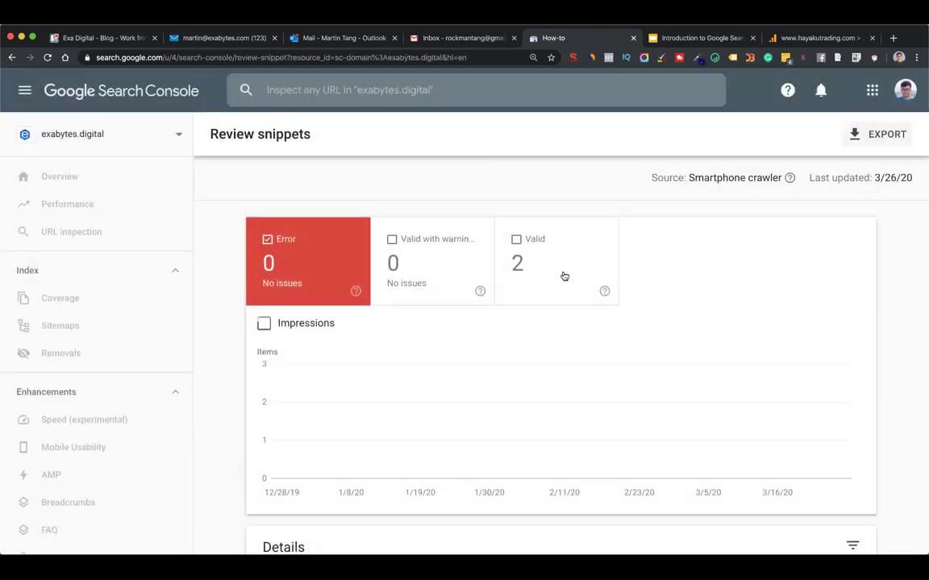
pyautogui.click(564, 277)
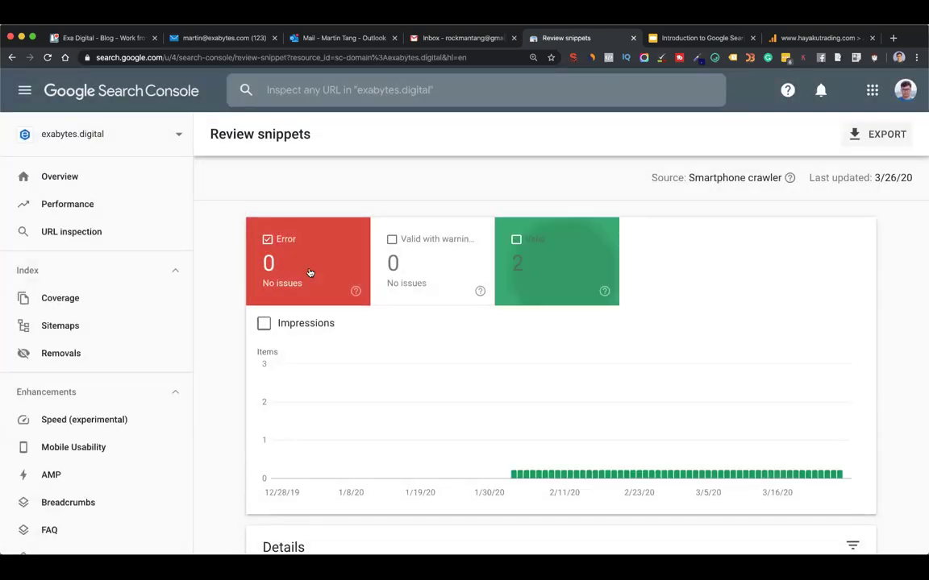
pyautogui.click(295, 271)
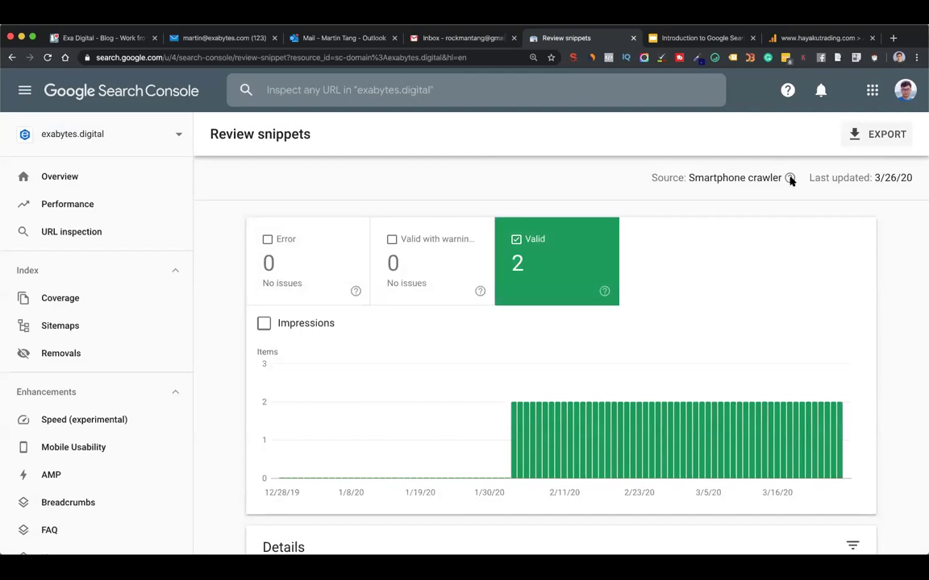
pyautogui.scroll(-3, 532, 385)
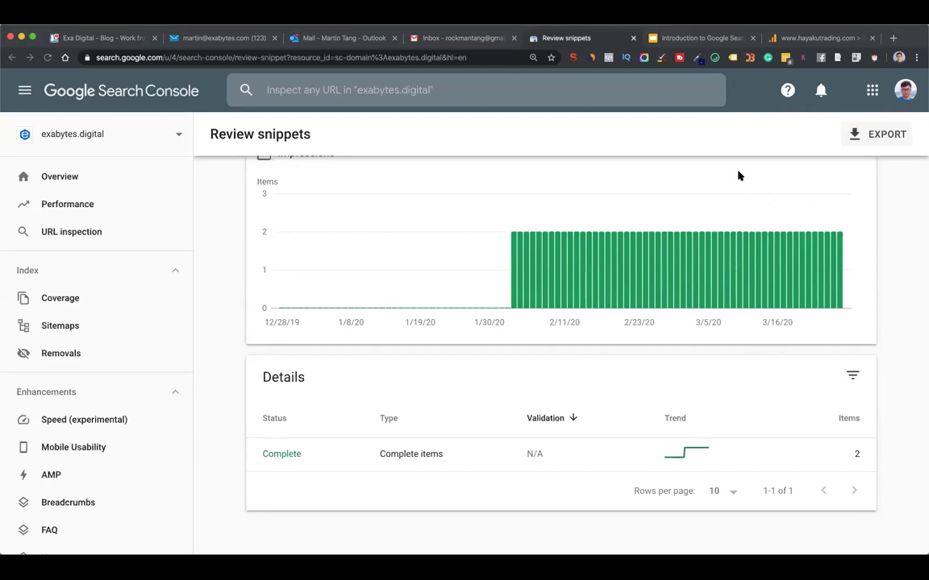
# Switch to the Google Slides presentation and present the "THANK YOU" slide in full screen
pyautogui.click(698, 38)
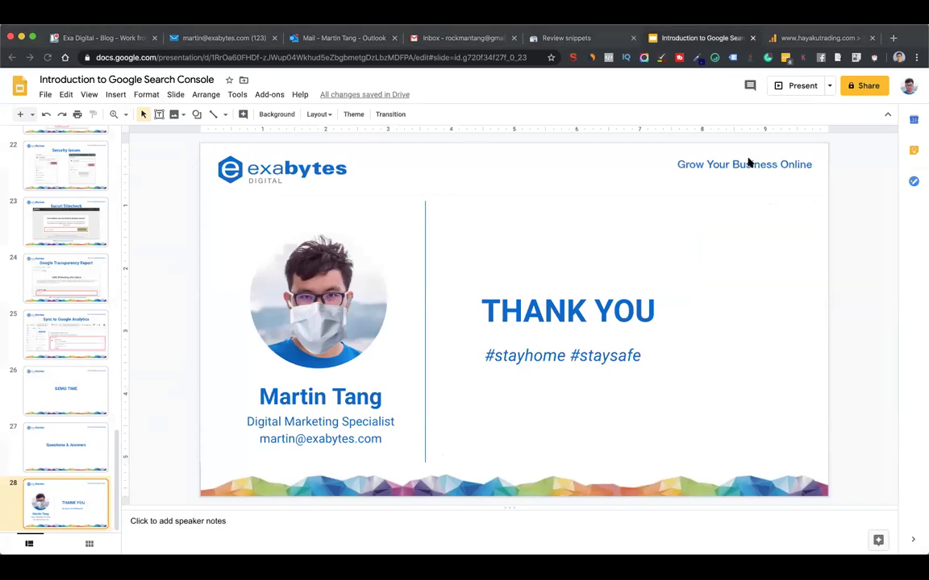
pyautogui.click(802, 85)
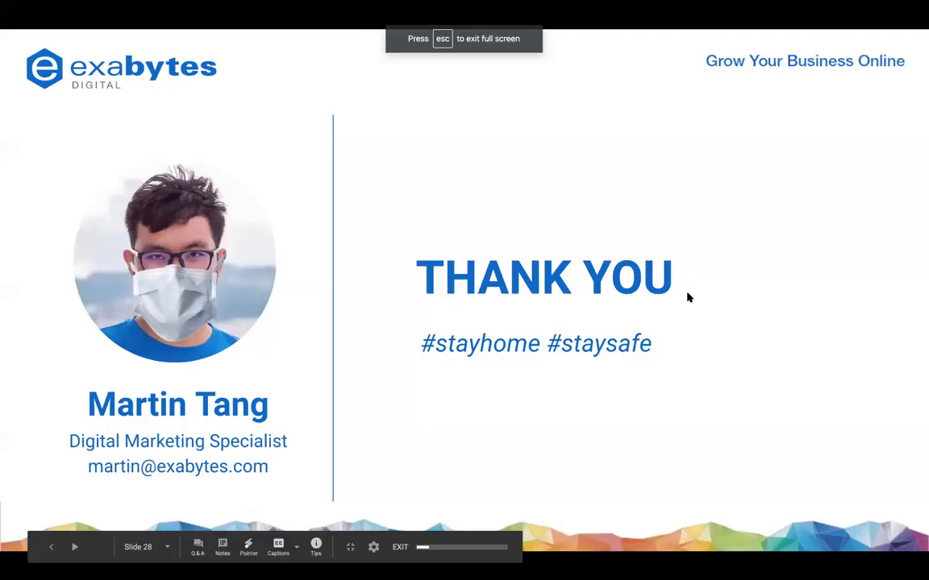